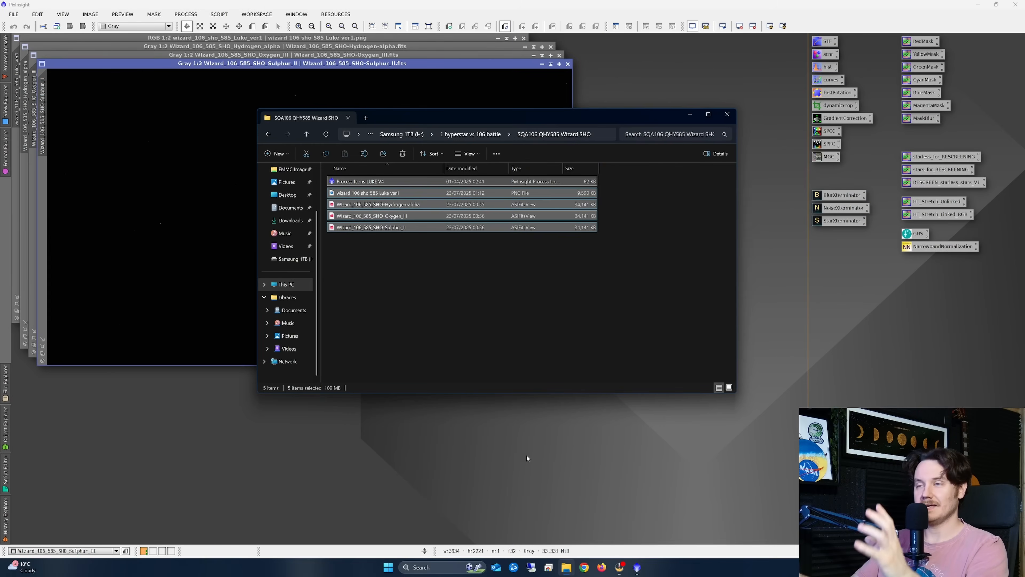
# Step: Deselect the files in the SQA106 QHY585 Wizard SHO folder and minimise the folder window
pyautogui.click(422, 317)
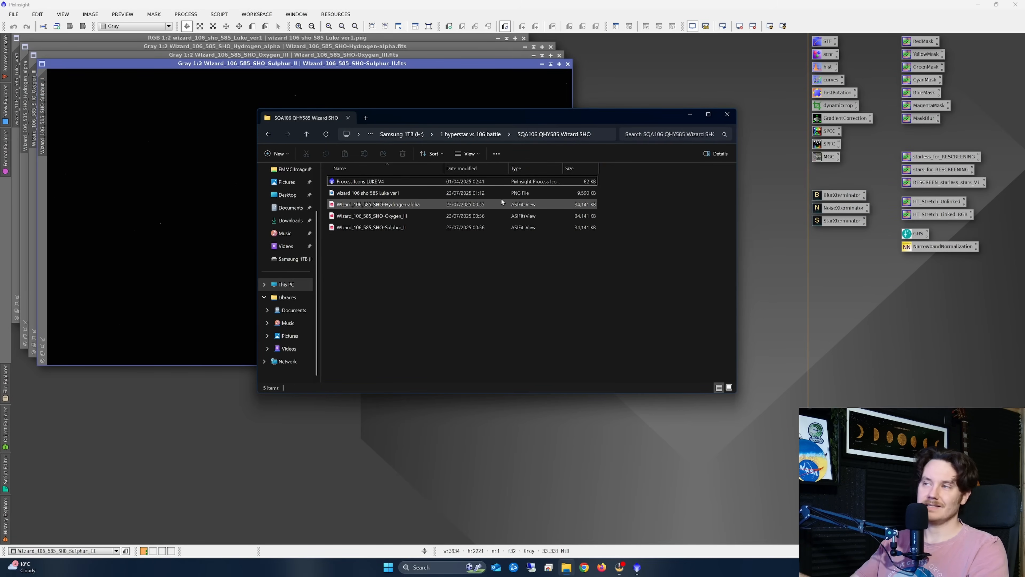
pyautogui.click(690, 114)
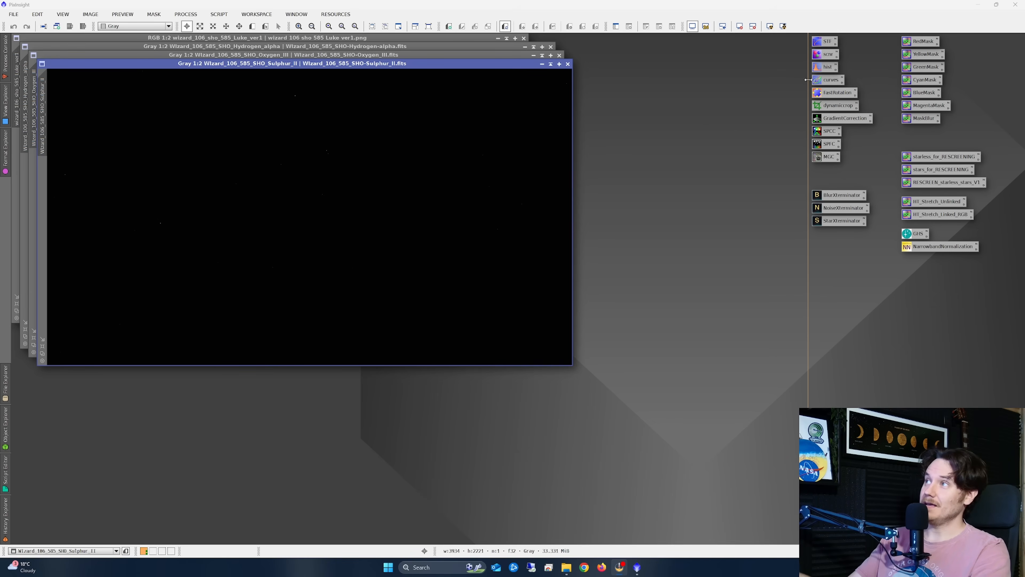
pyautogui.rightClick(641, 172)
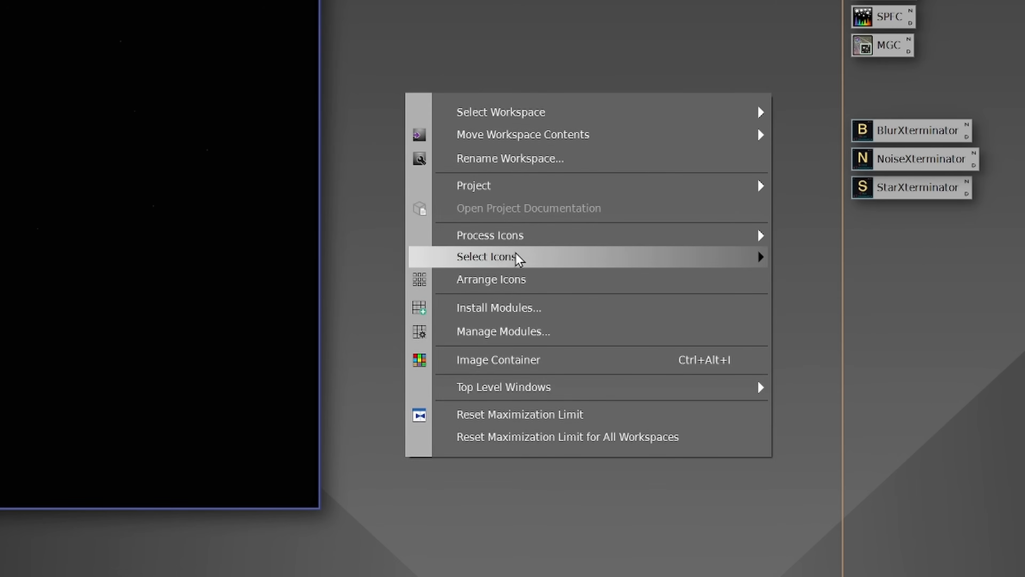
pyautogui.click(535, 283)
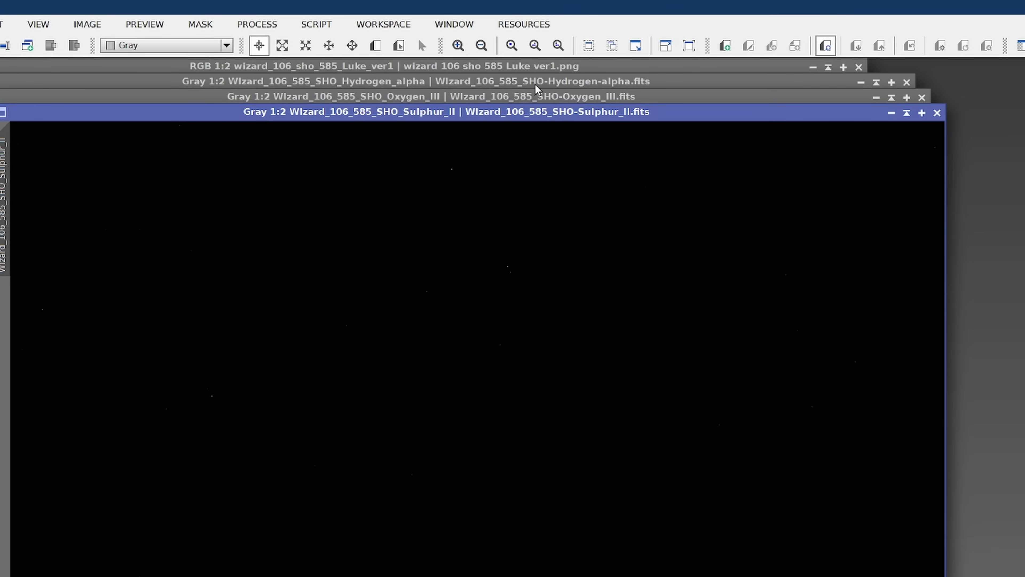
# Step: Tile the four open image windows and zoom each image out to 1:3 so it fits its window
pyautogui.click(345, 45)
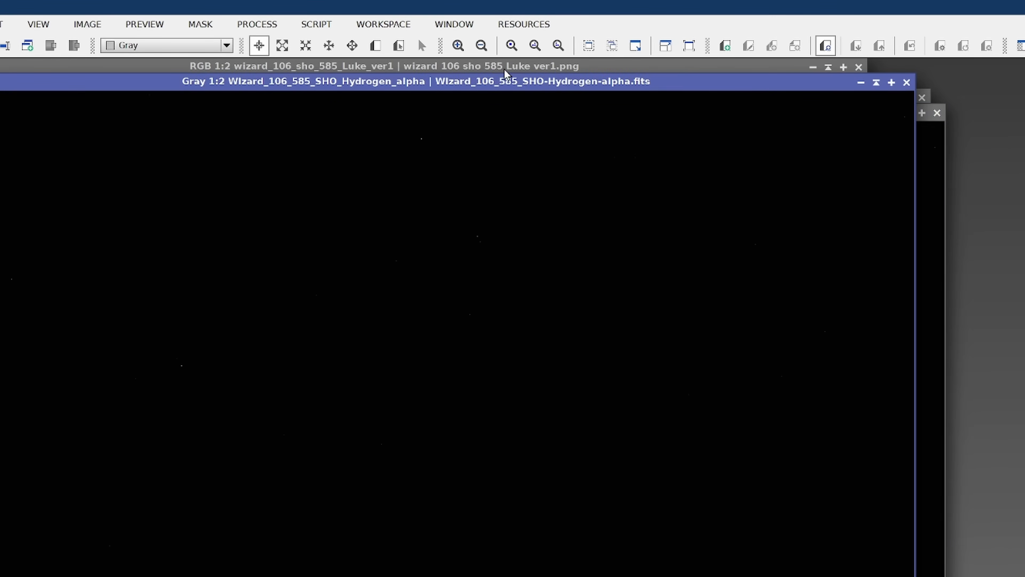
pyautogui.click(458, 24)
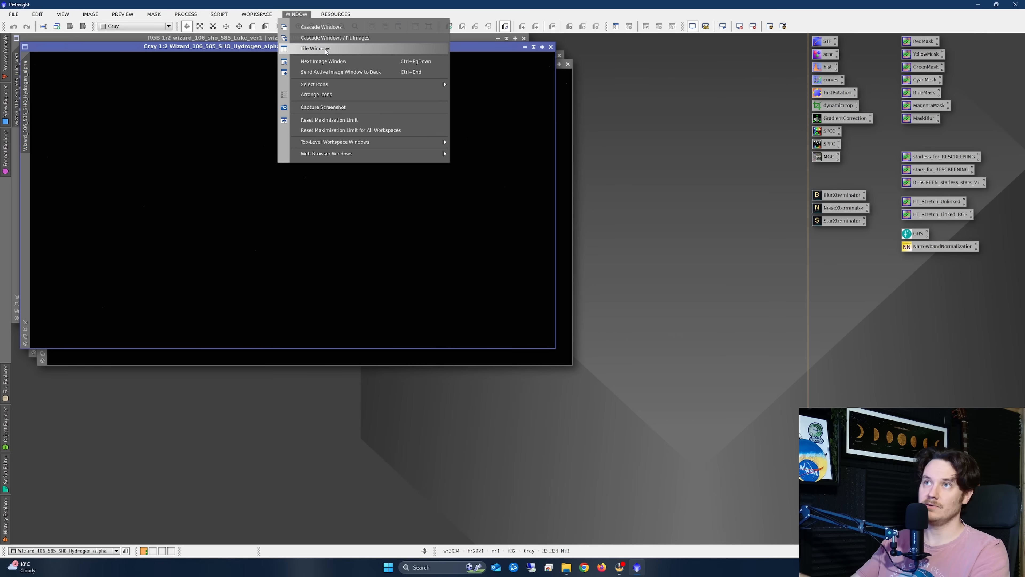
pyautogui.click(500, 86)
pyautogui.scroll(-1, 280, 146)
pyautogui.scroll(-1, 553, 150)
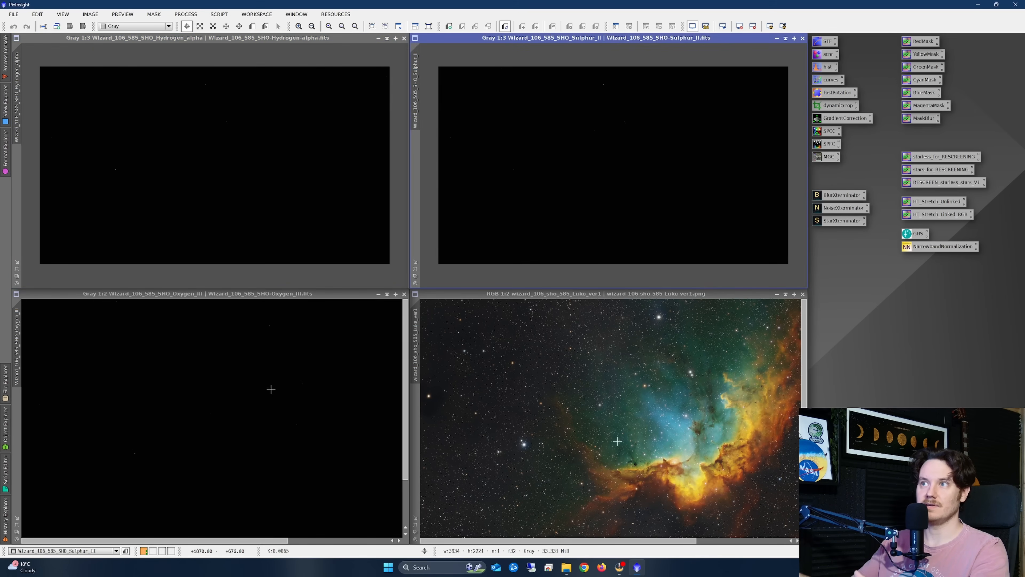
pyautogui.scroll(-1, 270, 385)
pyautogui.scroll(-1, 556, 364)
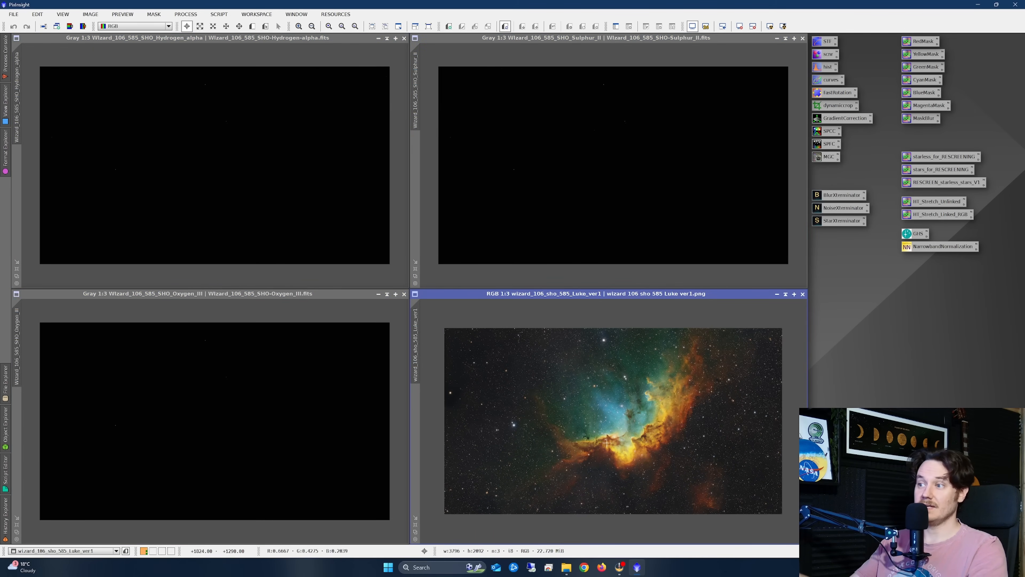
# Step: Inspect the finished RGB image's nebula core up close, then minimise it and move its icon out of the tiled image area
pyautogui.scroll(2, 634, 437)
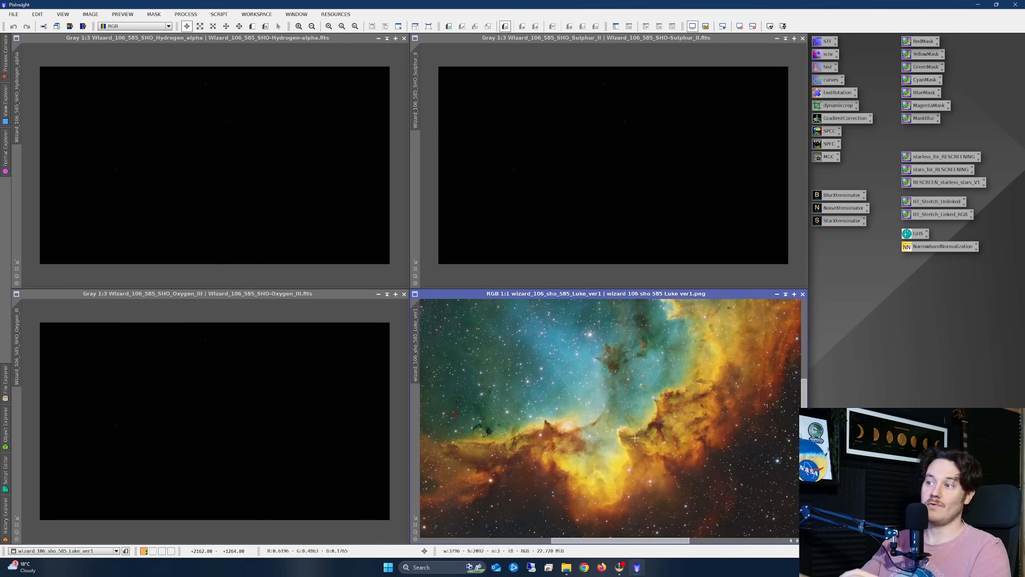
pyautogui.scroll(1, 615, 410)
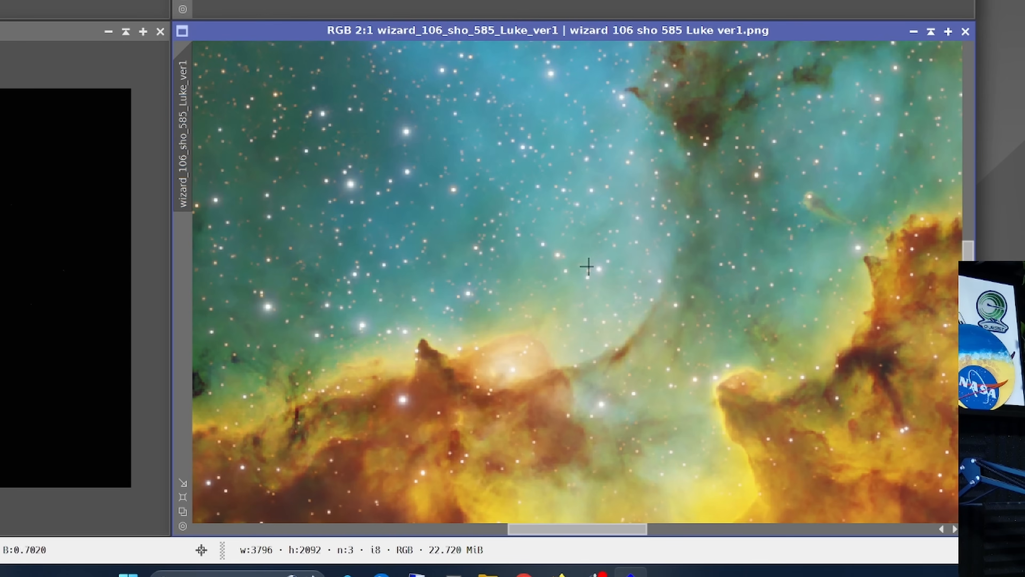
pyautogui.scroll(-3, 641, 298)
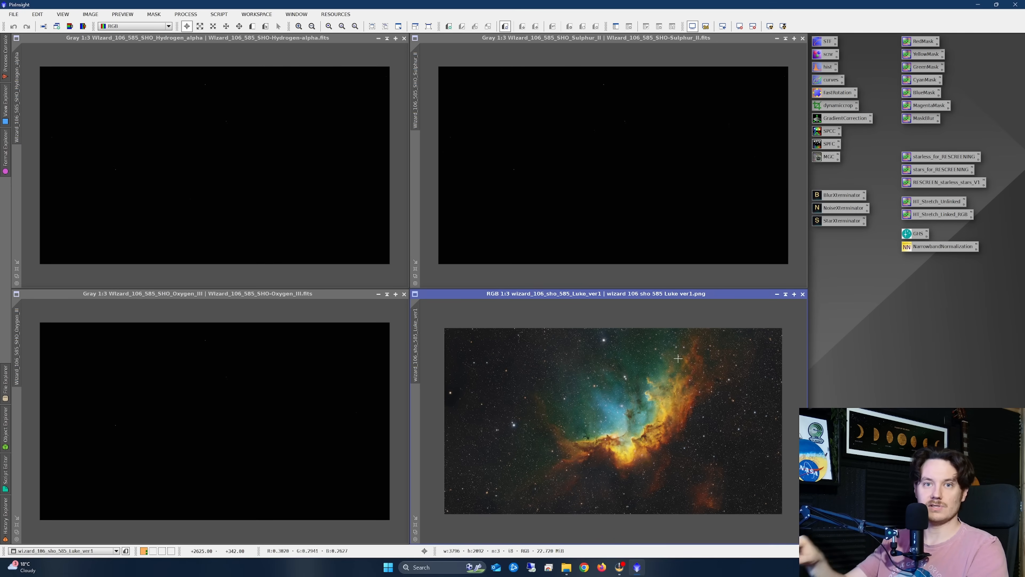
pyautogui.click(777, 297)
pyautogui.moveTo(634, 423); pyautogui.dragTo(866, 360)
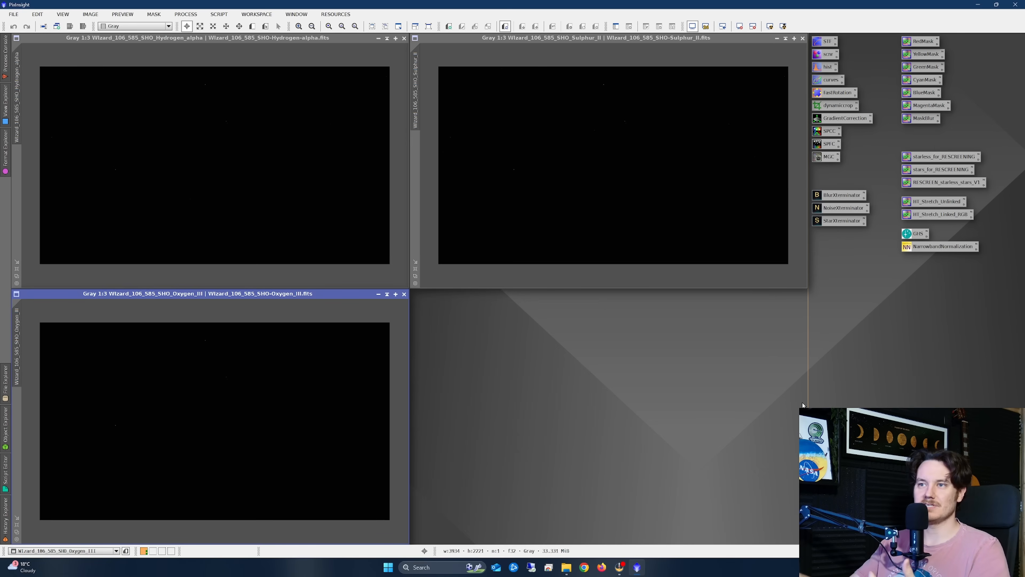
# Step: Apply a ScreenTransferFunction auto stretch to the Hydrogen-alpha, Sulphur II and Oxygen III images
pyautogui.click(384, 259)
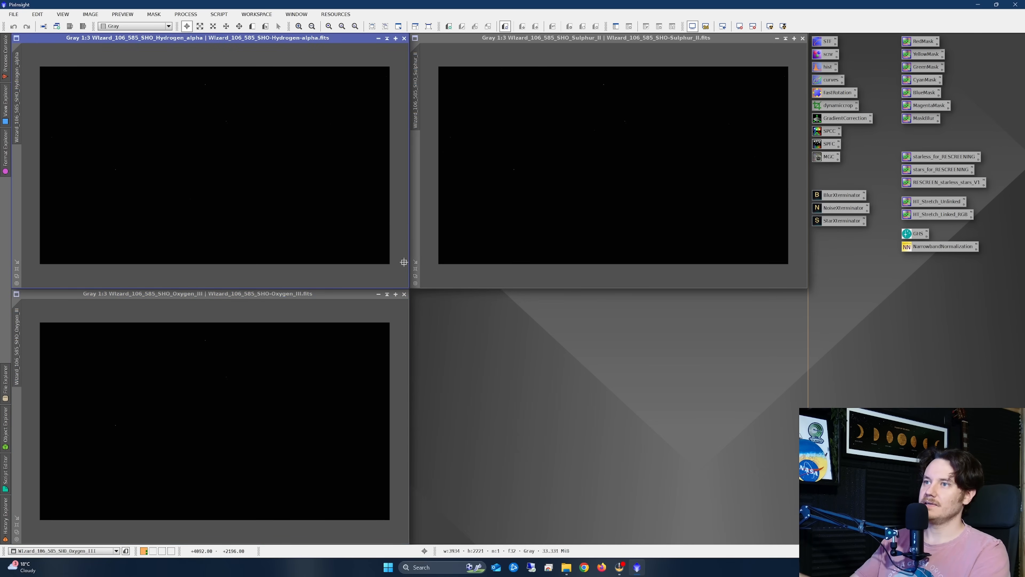
pyautogui.doubleClick(822, 42)
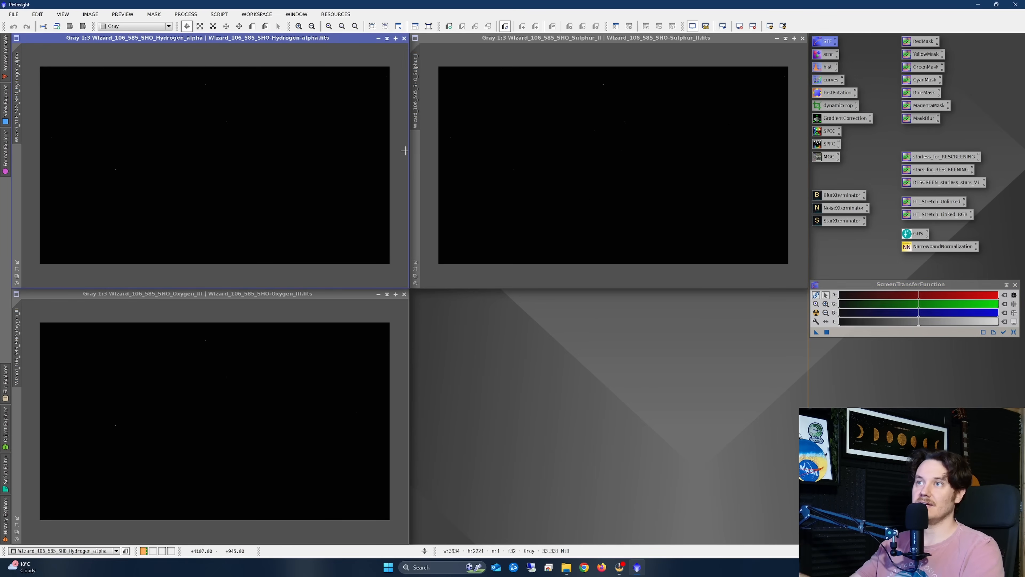
pyautogui.click(815, 312)
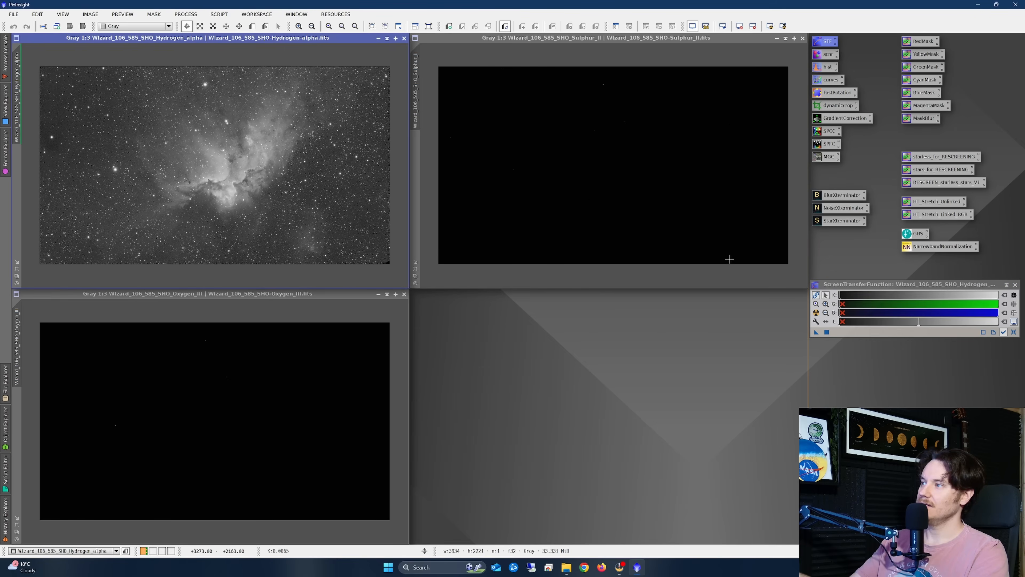
pyautogui.click(728, 259)
pyautogui.click(816, 312)
pyautogui.click(357, 362)
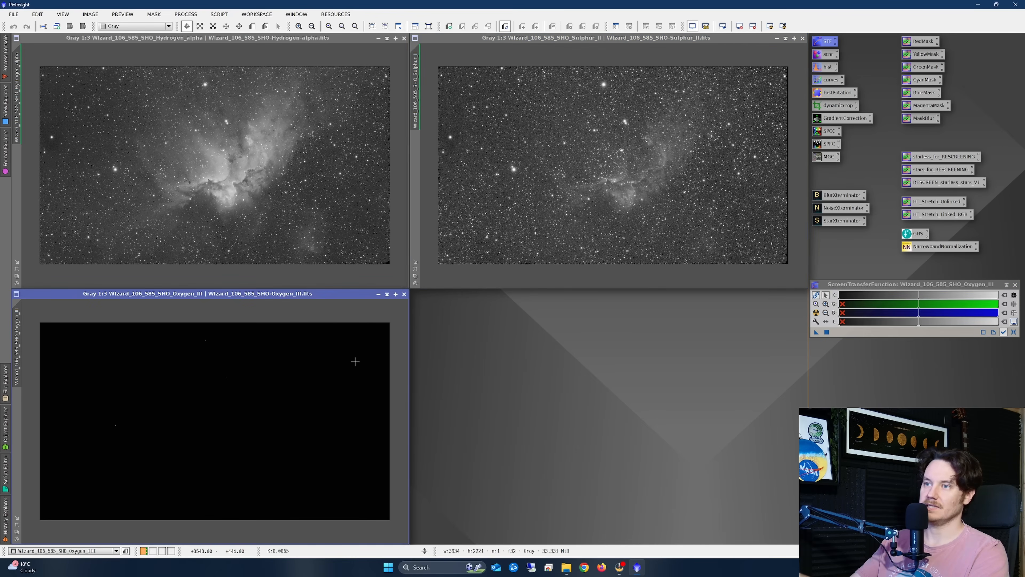
pyautogui.click(816, 313)
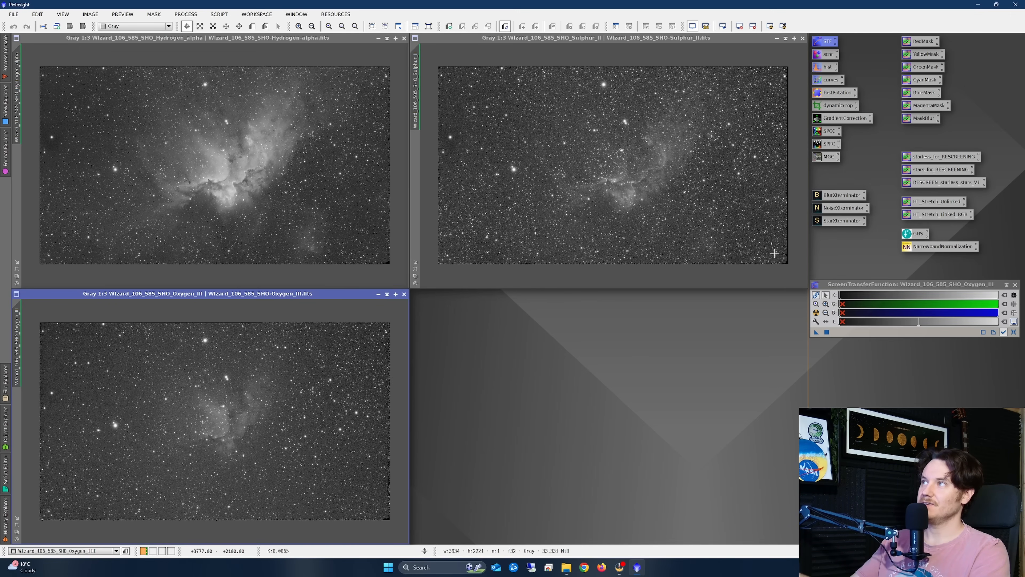
# Step: Define a DynamicCrop of about 3784 × 2080 px on the Sulphur II image, leaving out its dark stacking edges
pyautogui.click(634, 172)
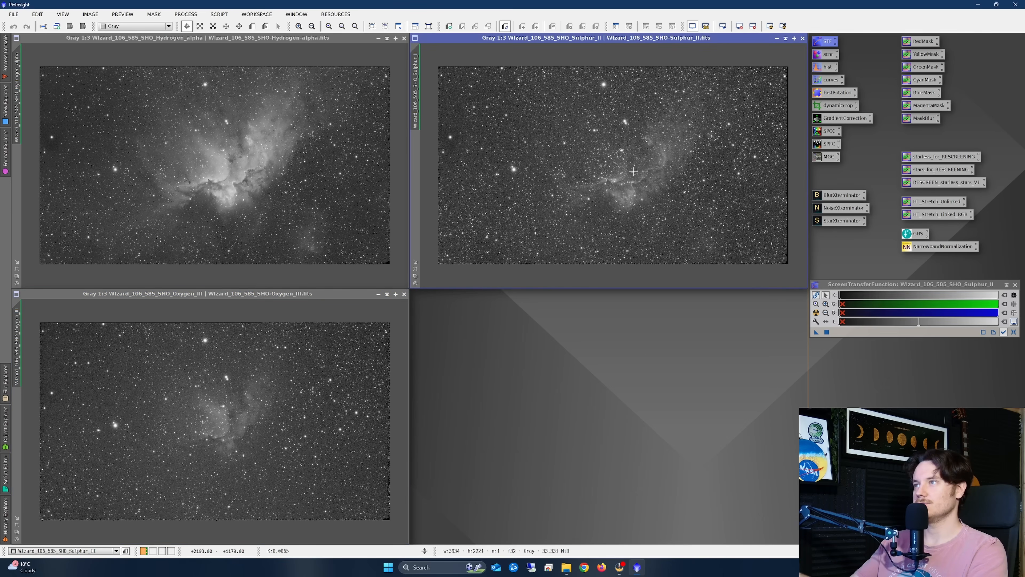
pyautogui.doubleClick(837, 98)
pyautogui.click(786, 101)
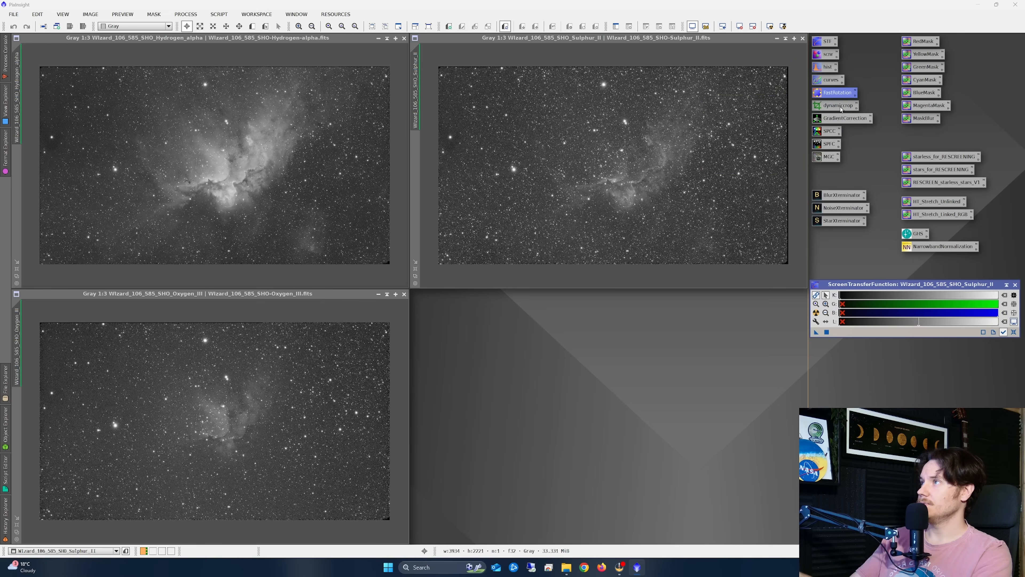
pyautogui.doubleClick(841, 107)
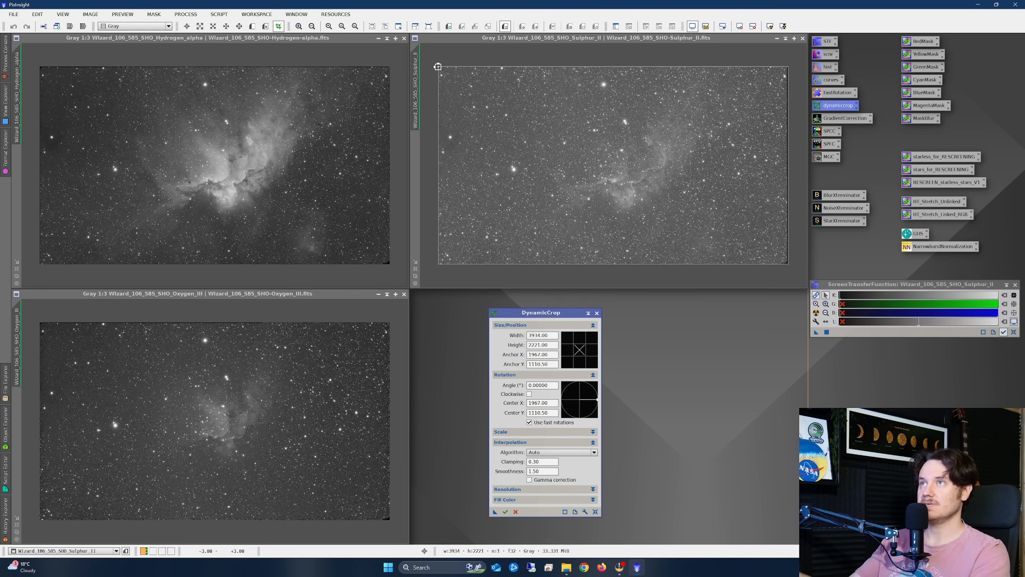
pyautogui.moveTo(438, 66); pyautogui.dragTo(445, 73)
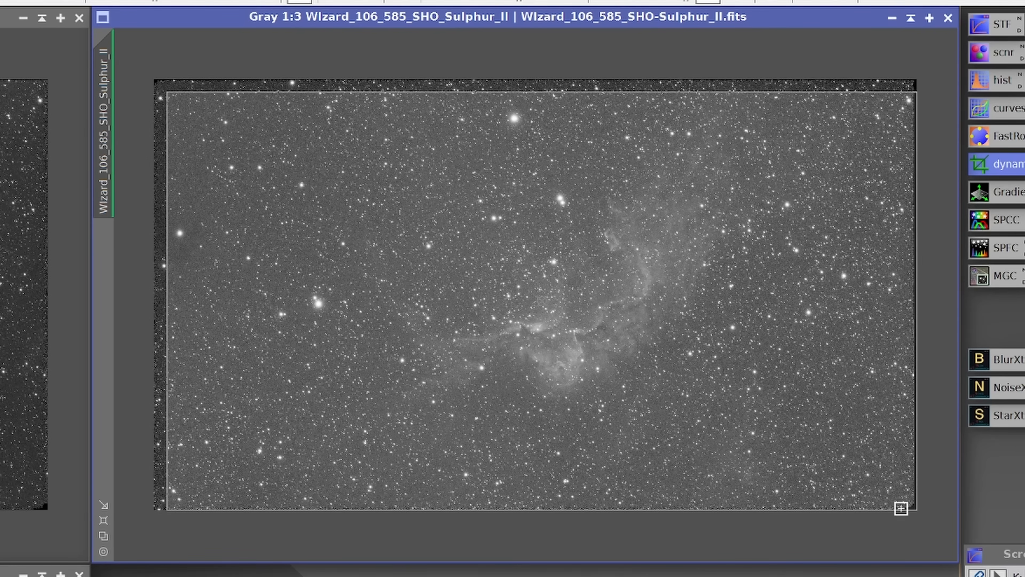
pyautogui.moveTo(918, 510); pyautogui.dragTo(902, 494)
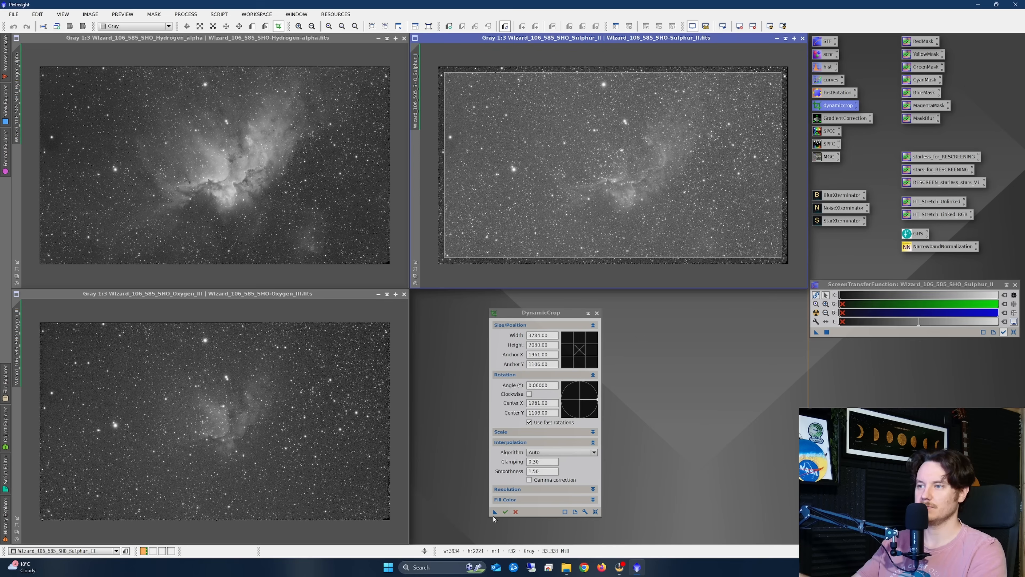
# Step: Apply the same crop to the Oxygen III and Hydrogen-alpha images, execute it on Sulphur II, and close DynamicCrop
pyautogui.moveTo(494, 512); pyautogui.dragTo(321, 423)
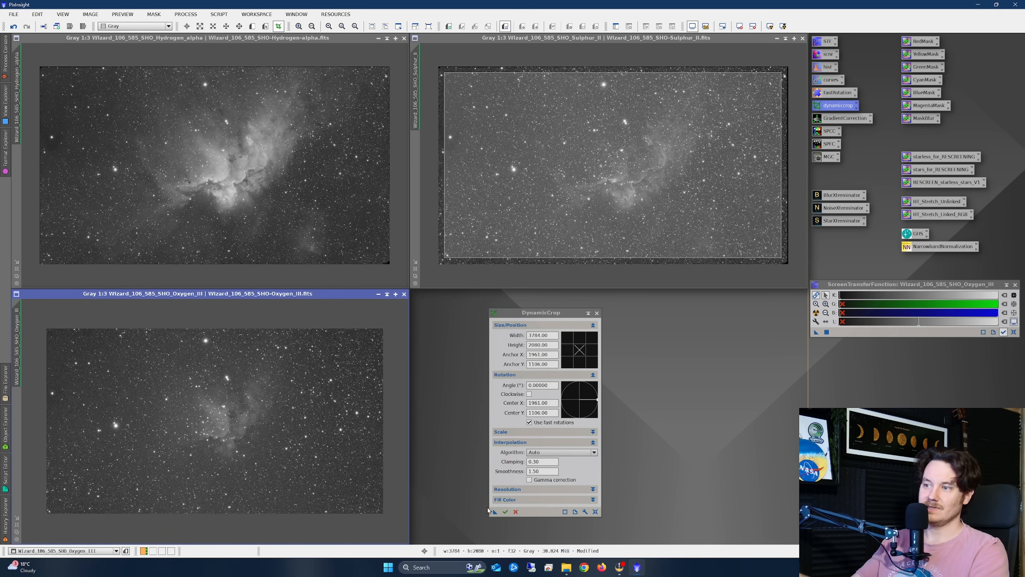
pyautogui.moveTo(495, 513); pyautogui.dragTo(309, 205)
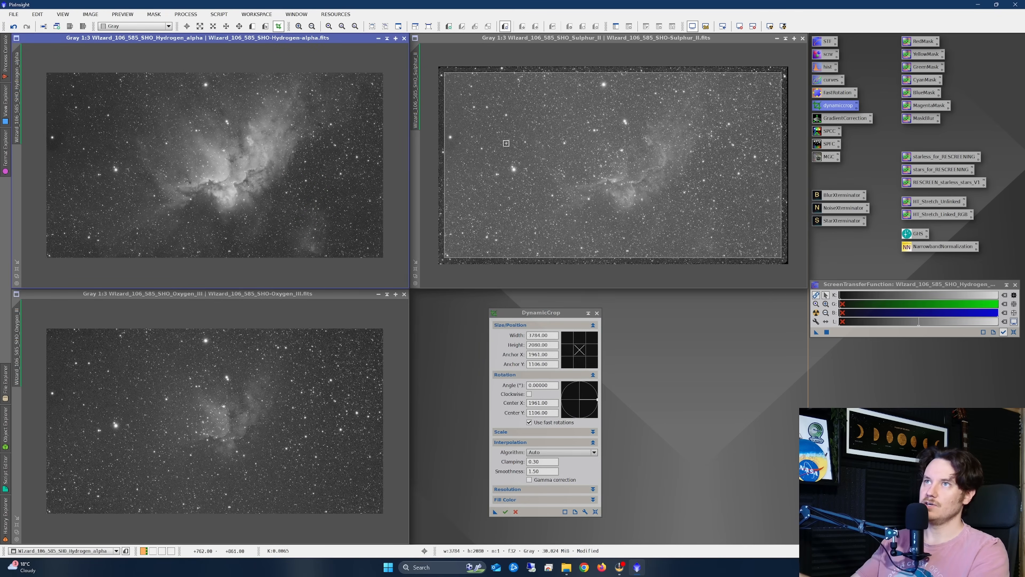
pyautogui.click(505, 511)
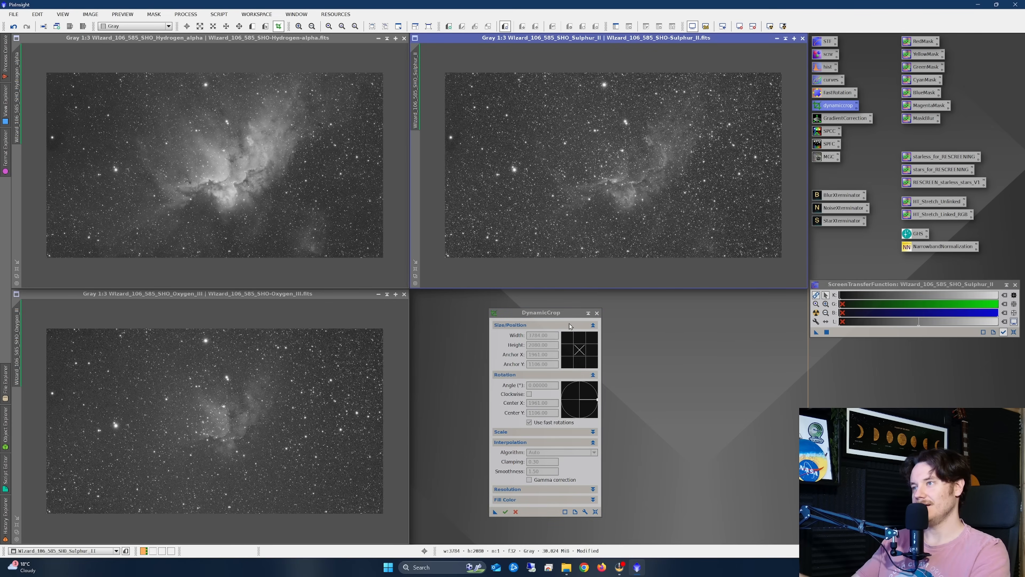
pyautogui.click(597, 313)
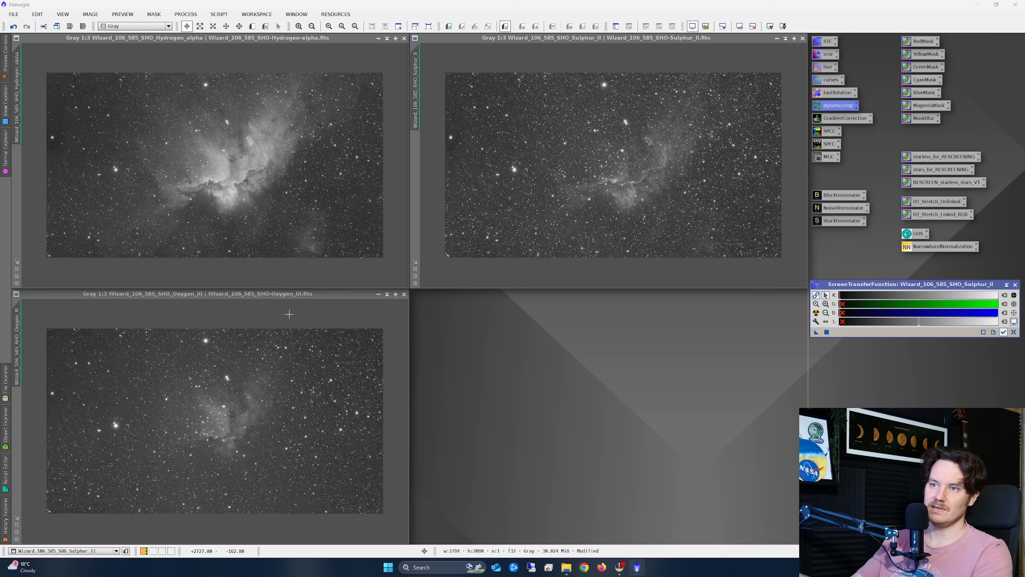
pyautogui.click(314, 325)
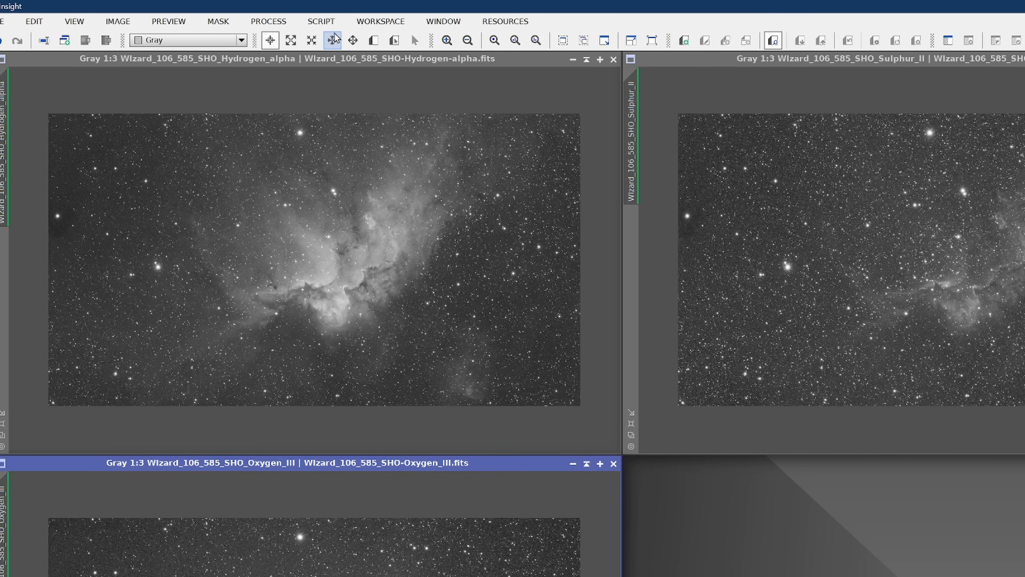
pyautogui.click(321, 21)
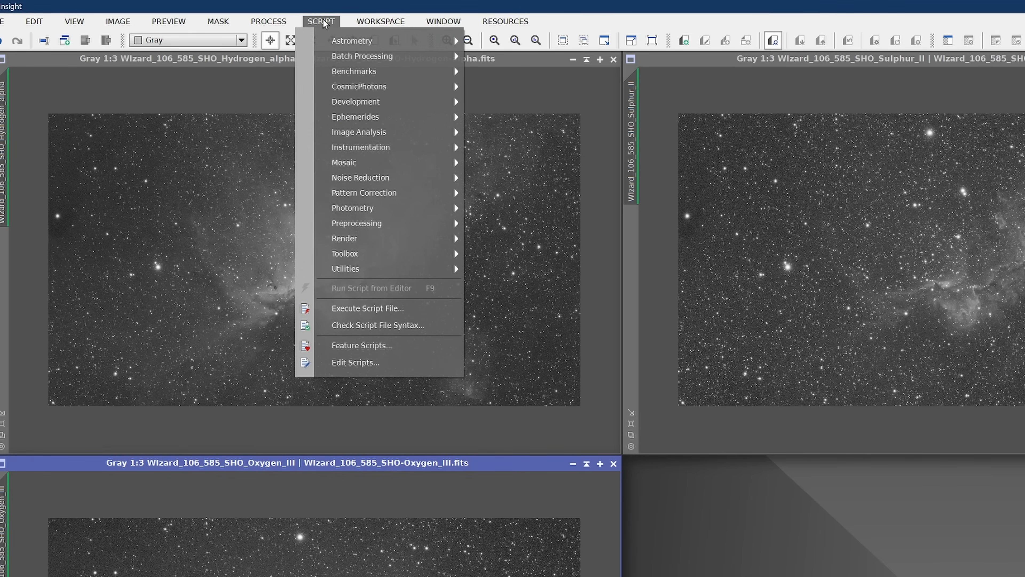
pyautogui.moveTo(420, 261)
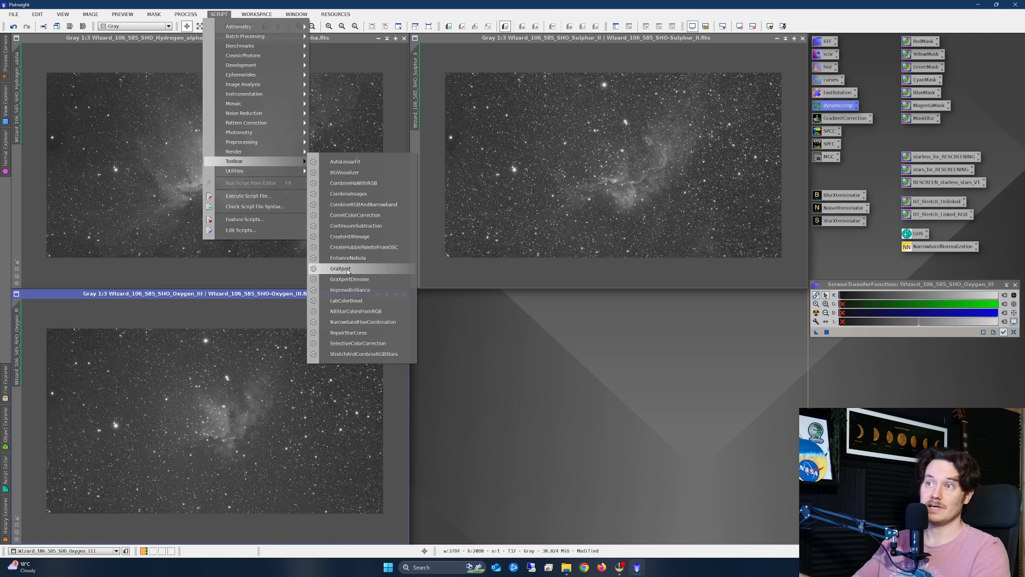
pyautogui.click(521, 423)
pyautogui.click(575, 225)
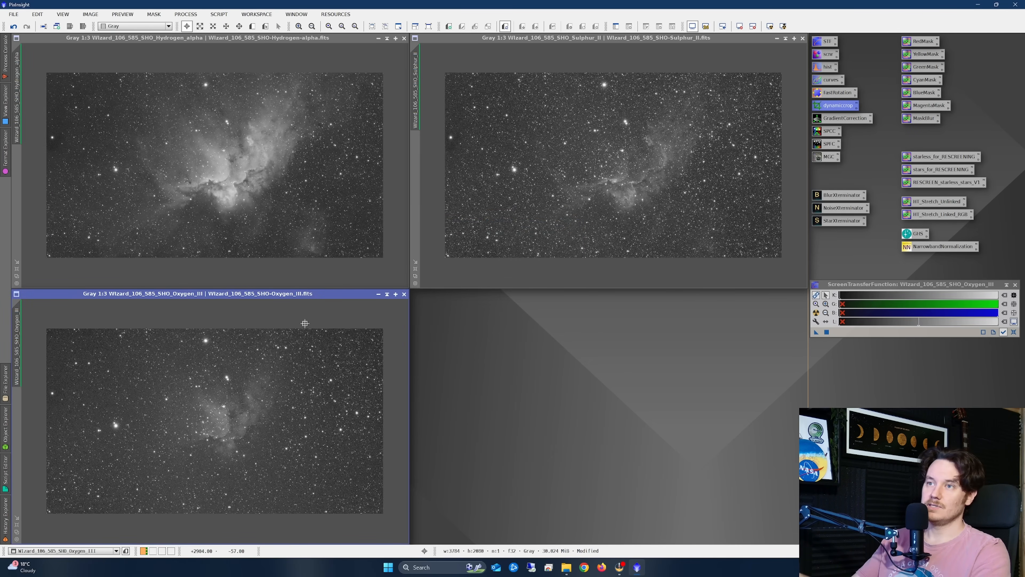
# Step: Plate-solve the active Oxygen III image with the ImageSolver script, keeping the filled-in parameters and the local Gaia DR3 (XPSD) catalogue
pyautogui.click(220, 14)
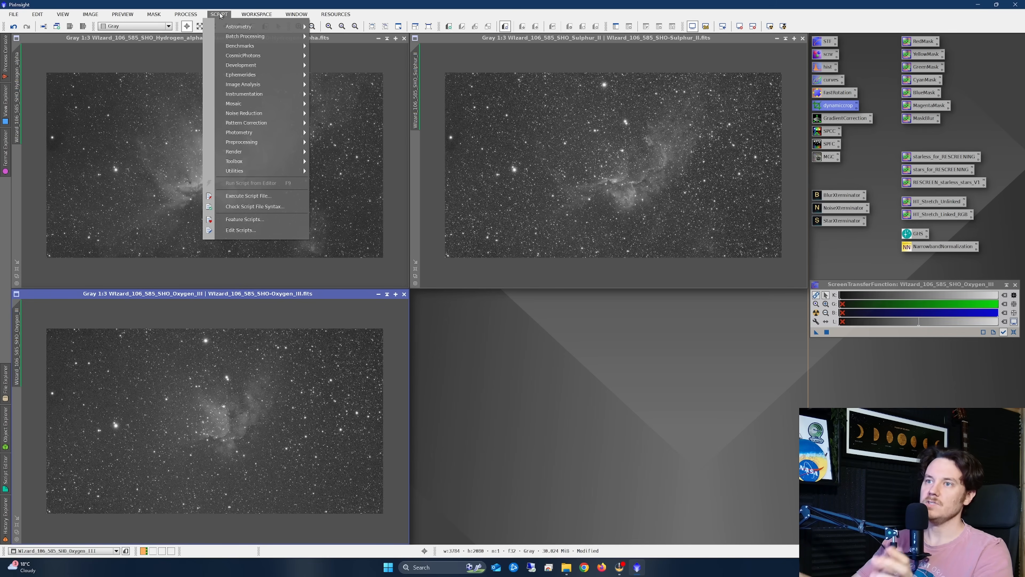
pyautogui.click(221, 15)
pyautogui.click(222, 16)
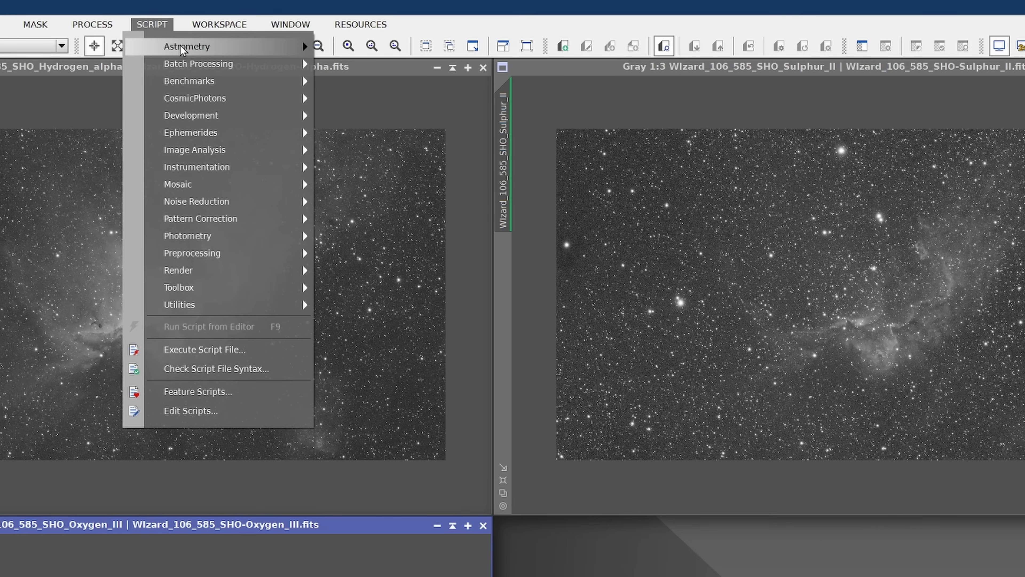
pyautogui.moveTo(297, 24)
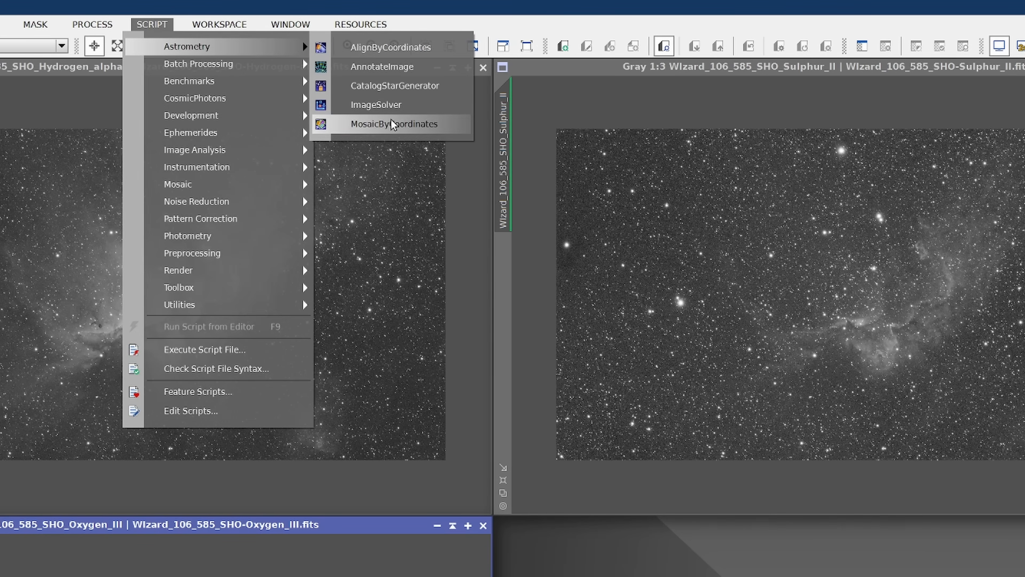
pyautogui.click(376, 105)
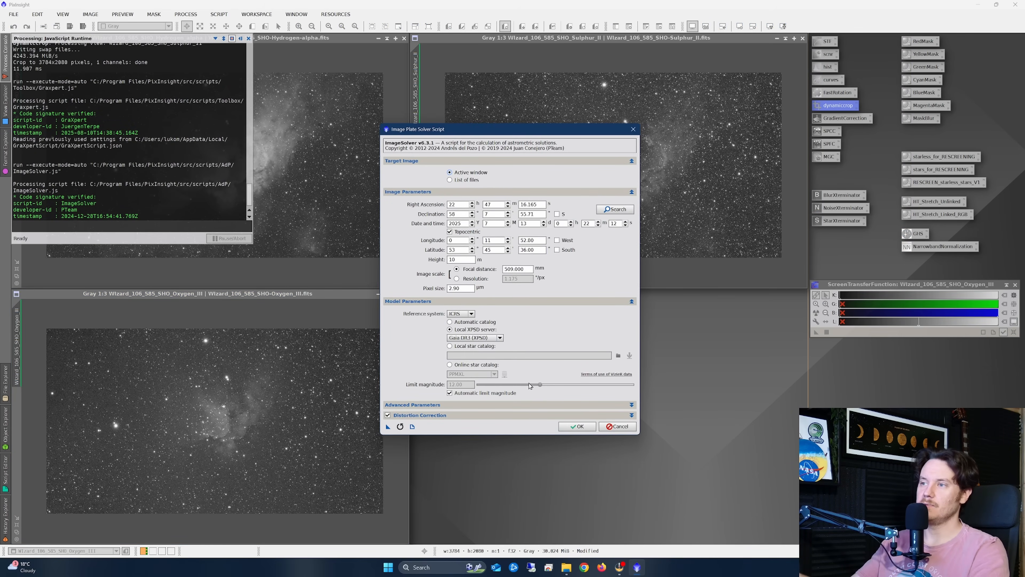
pyautogui.click(578, 426)
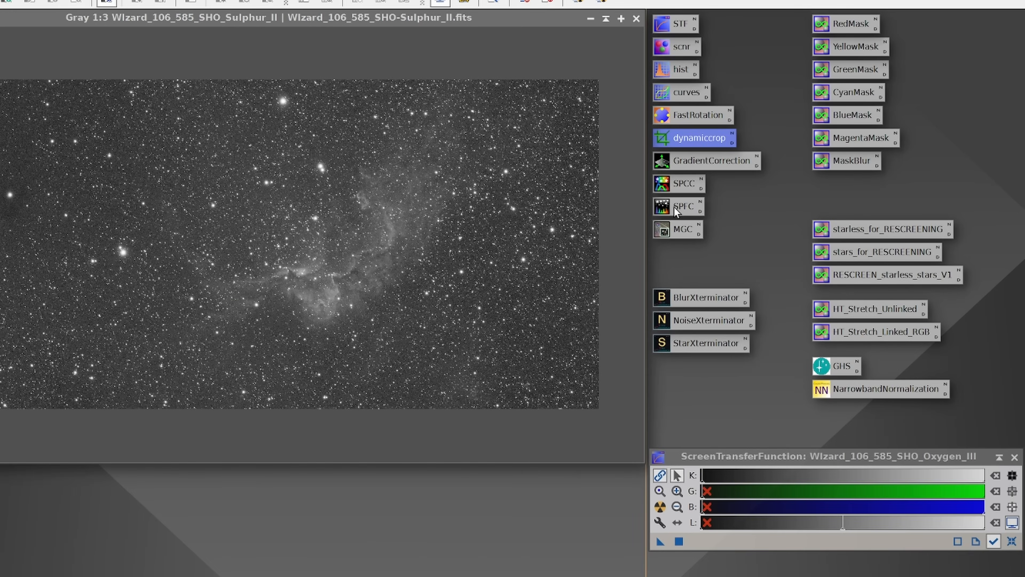
# Step: Flux-calibrate the Oxygen III image with SpectrophotometricFluxCalibration in narrowband filters mode, keeping the 656.30 wavelength and 3.00 bandwidth for gray, and close the graph
pyautogui.doubleClick(673, 206)
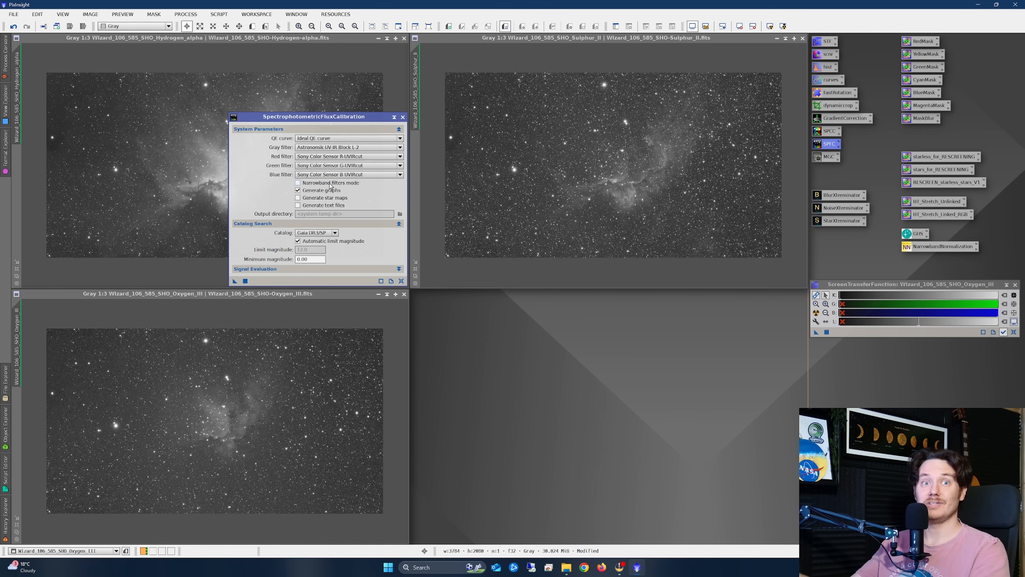
pyautogui.click(298, 183)
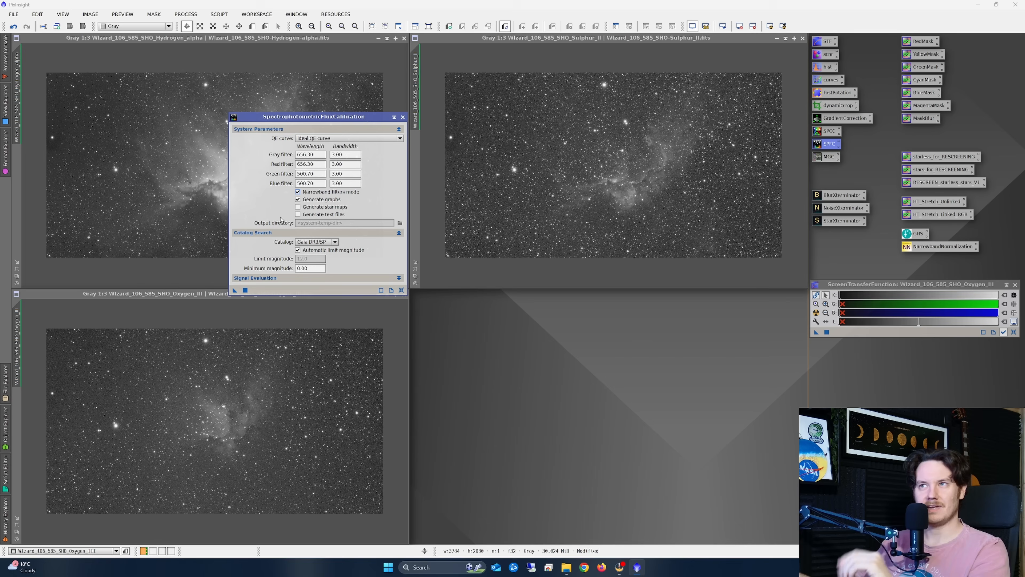
pyautogui.moveTo(234, 290); pyautogui.dragTo(218, 373)
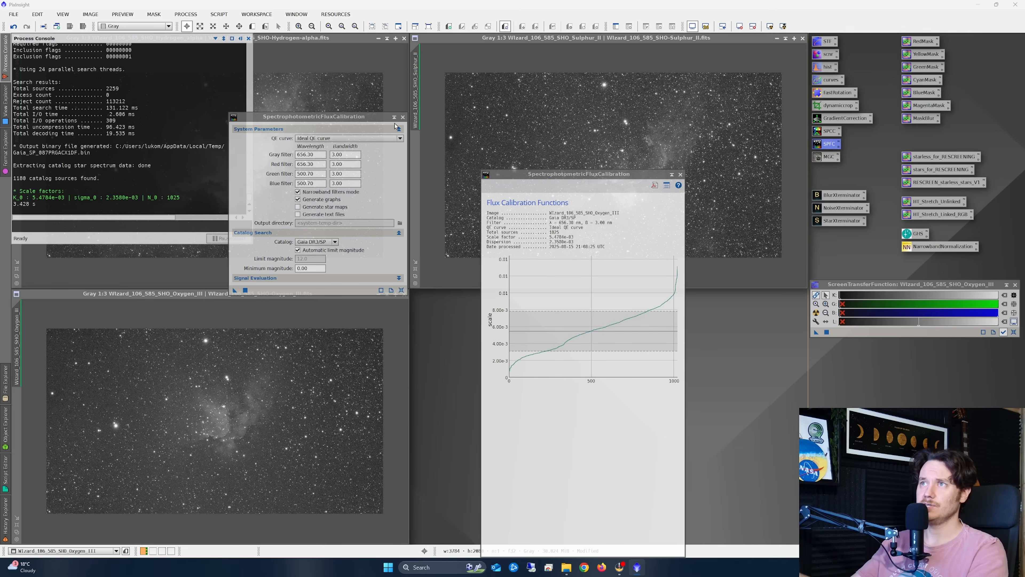
pyautogui.click(680, 174)
# Step: Run MultiscaleGradientCorrection on the Oxygen III image with the MARS database, a gradient scale of 1024 and the gradient model shown
pyautogui.doubleClick(826, 157)
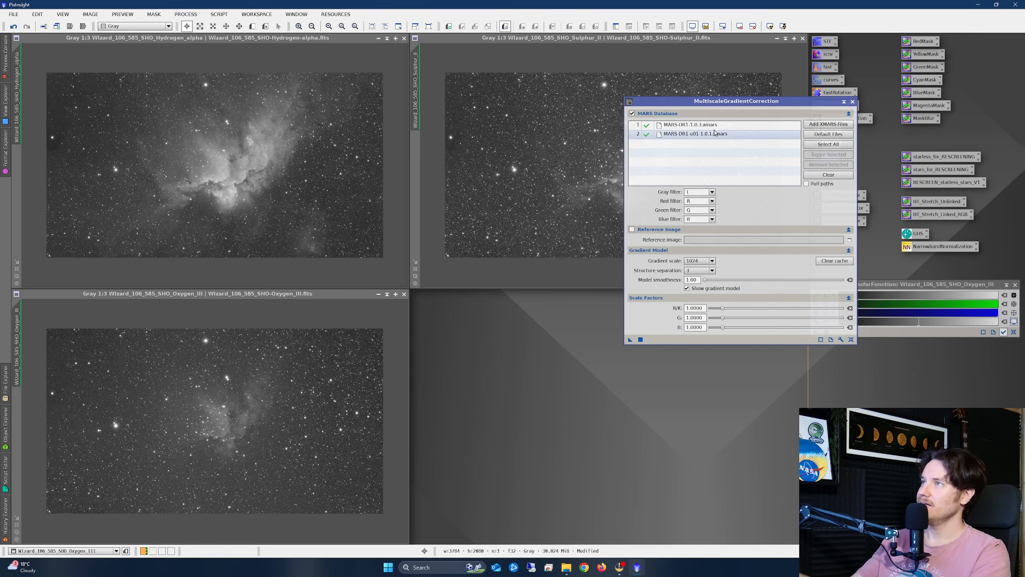
pyautogui.moveTo(762, 103); pyautogui.dragTo(604, 142)
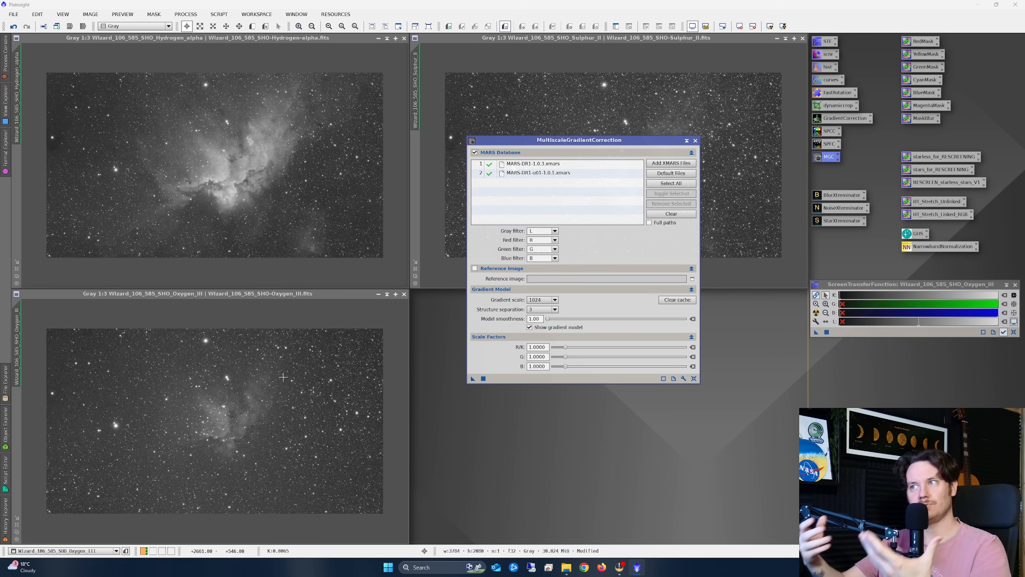
pyautogui.click(555, 300)
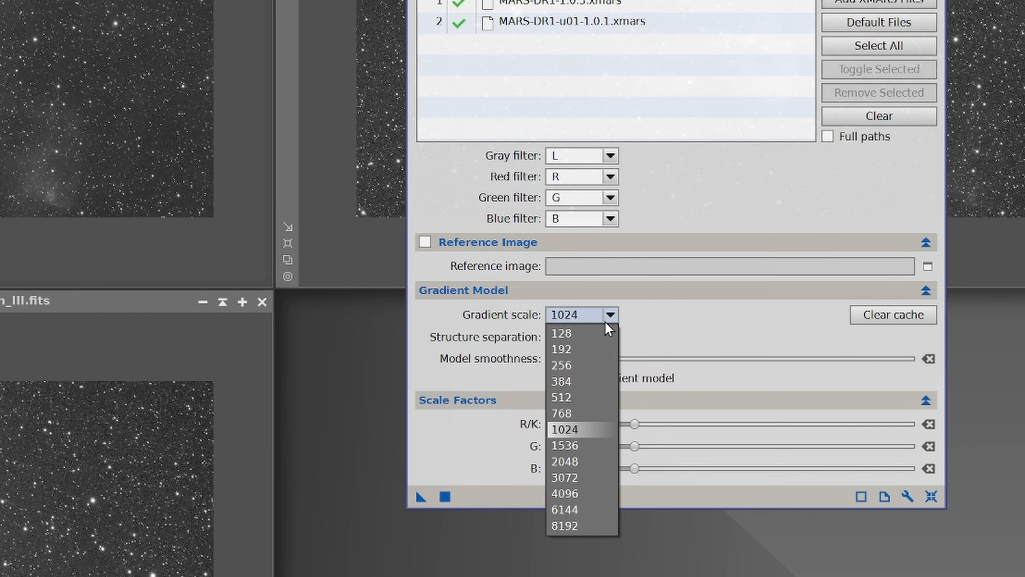
pyautogui.click(605, 321)
pyautogui.click(591, 316)
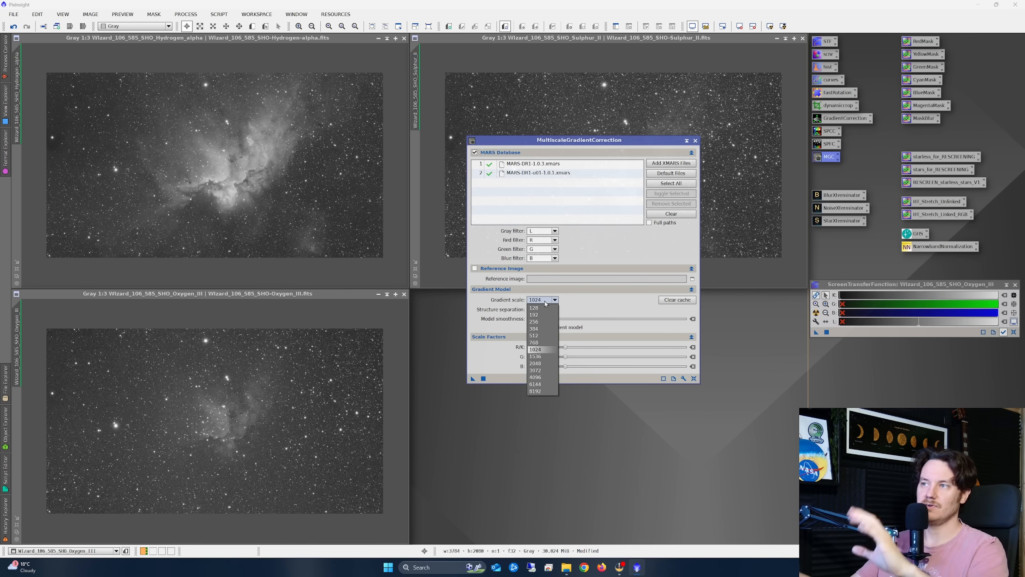
pyautogui.click(553, 300)
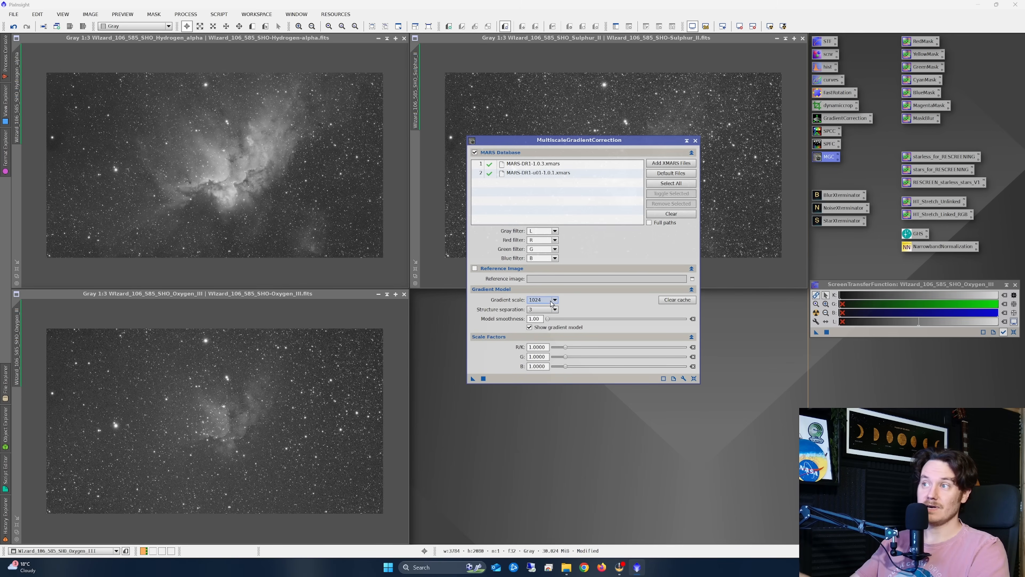
pyautogui.click(553, 300)
pyautogui.click(568, 300)
pyautogui.click(483, 379)
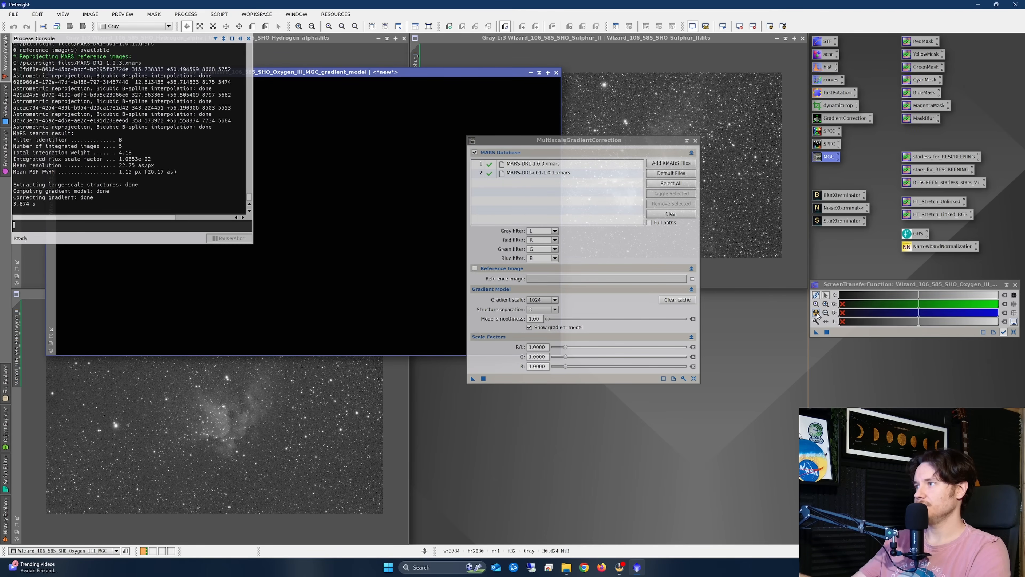
# Step: Auto-stretch the Oxygen III gradient model to inspect it, and close both the model and MultiscaleGradientCorrection
pyautogui.click(816, 313)
pyautogui.moveTo(564, 139); pyautogui.dragTo(690, 125)
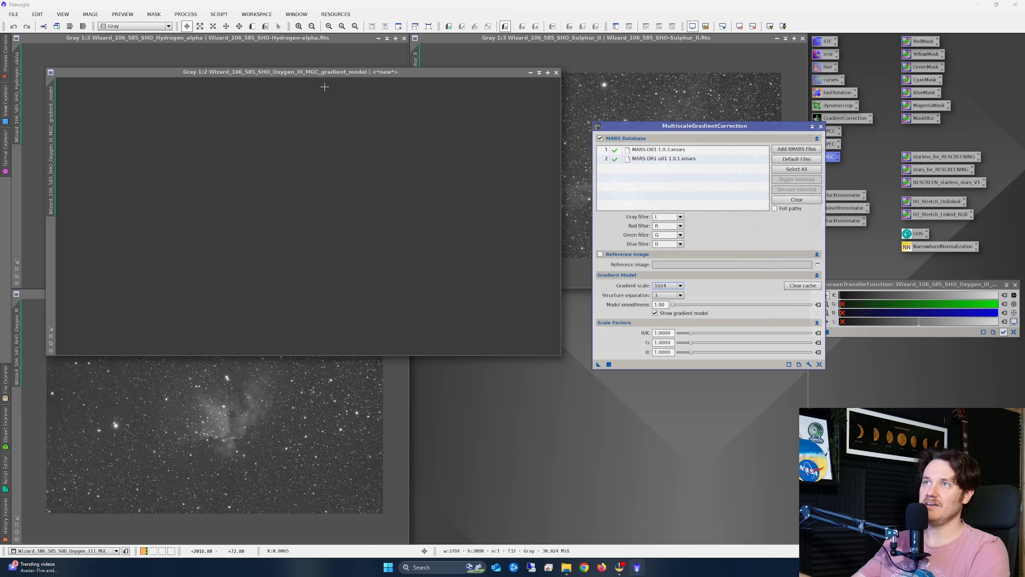
pyautogui.moveTo(403, 74); pyautogui.dragTo(413, 205)
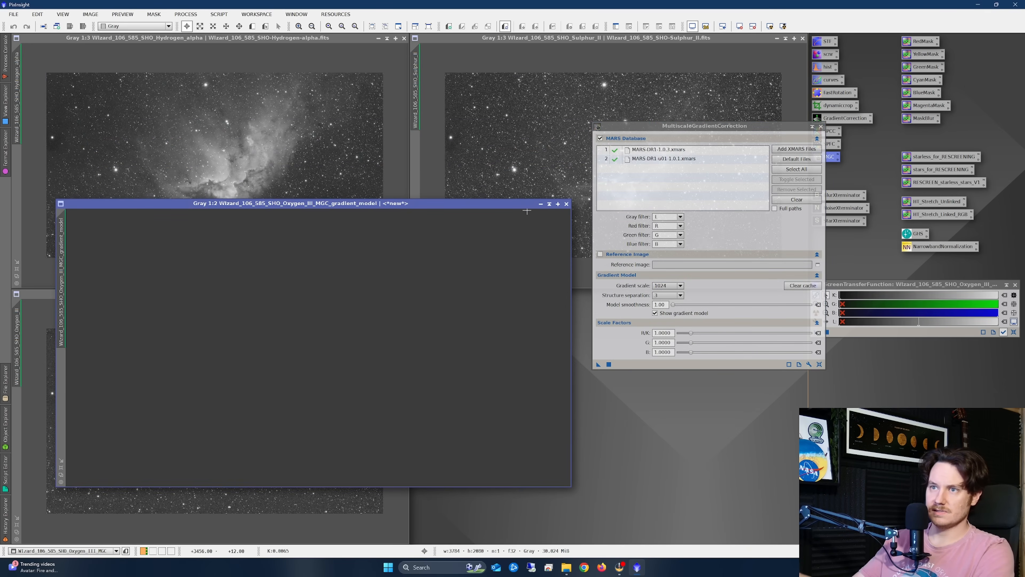
pyautogui.click(567, 203)
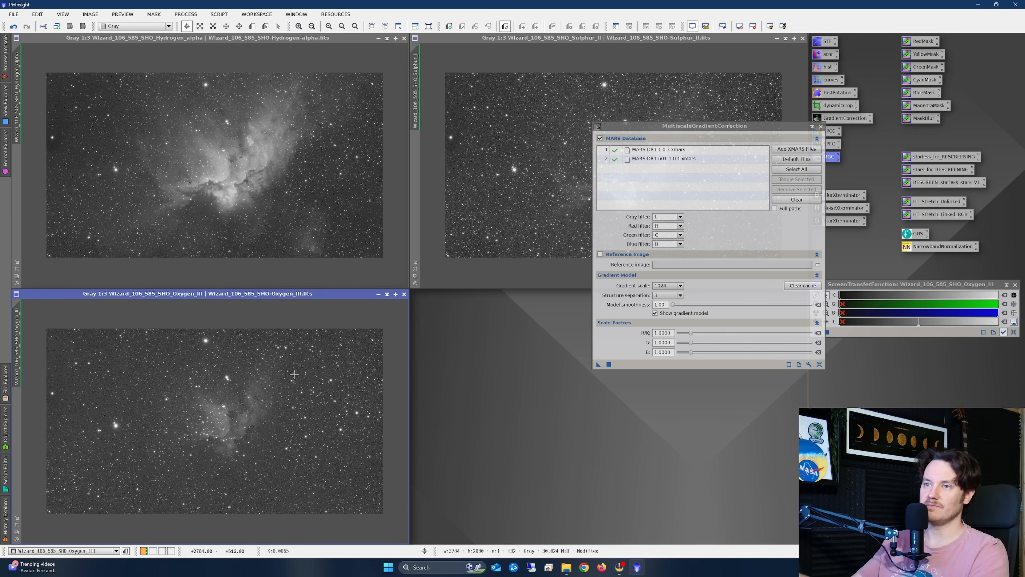
pyautogui.moveTo(805, 126); pyautogui.dragTo(696, 162)
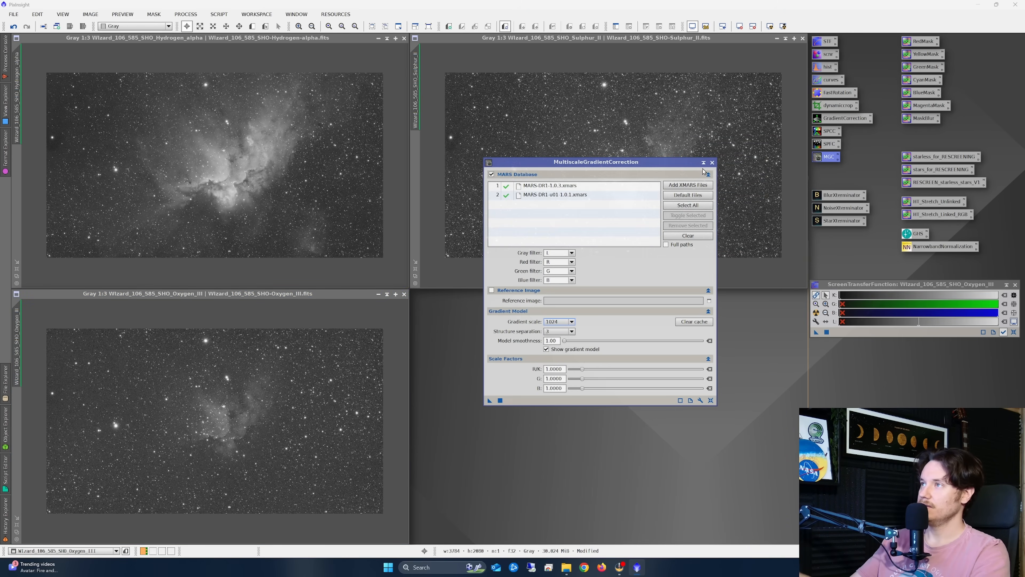
pyautogui.click(712, 162)
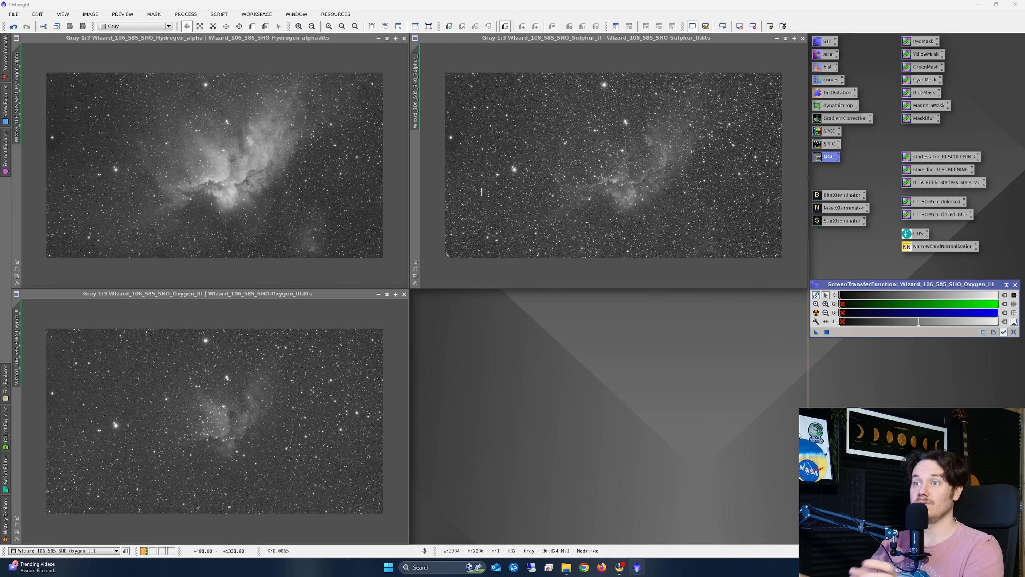
# Step: Open the ChannelCombination process and assign the Sulphur II image to the red channel
pyautogui.click(194, 17)
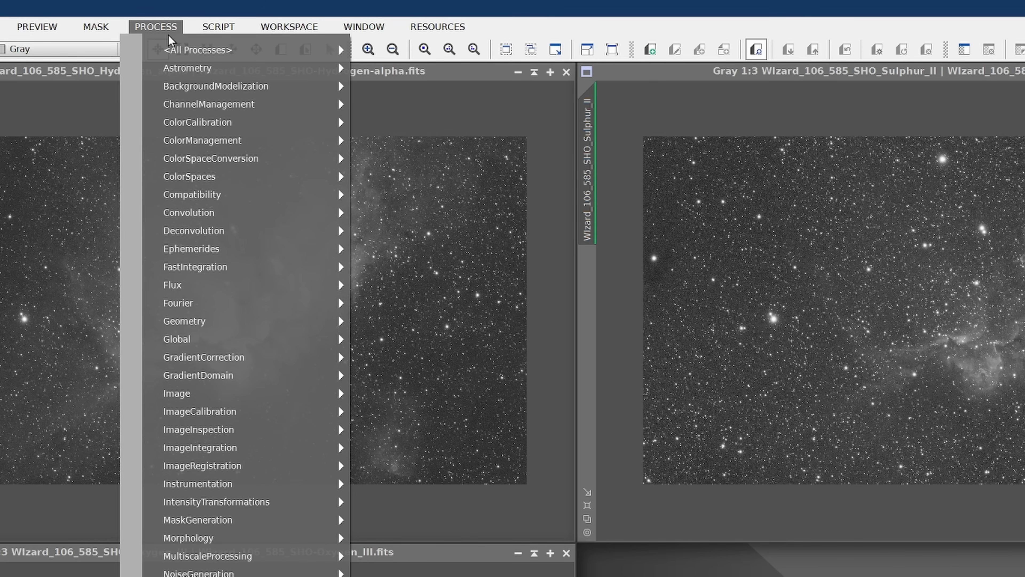
pyautogui.moveTo(251, 107)
pyautogui.click(428, 113)
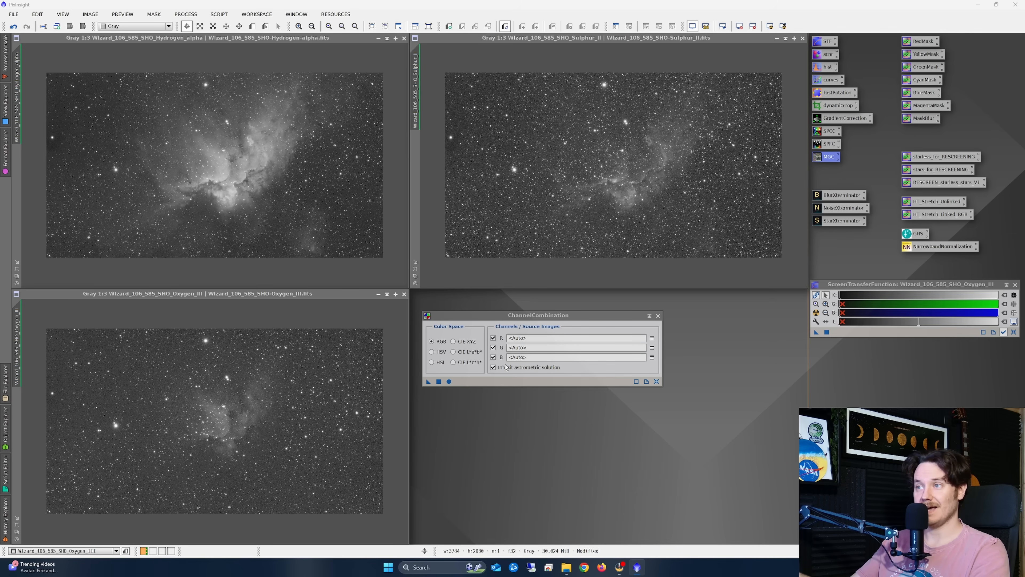
pyautogui.click(652, 337)
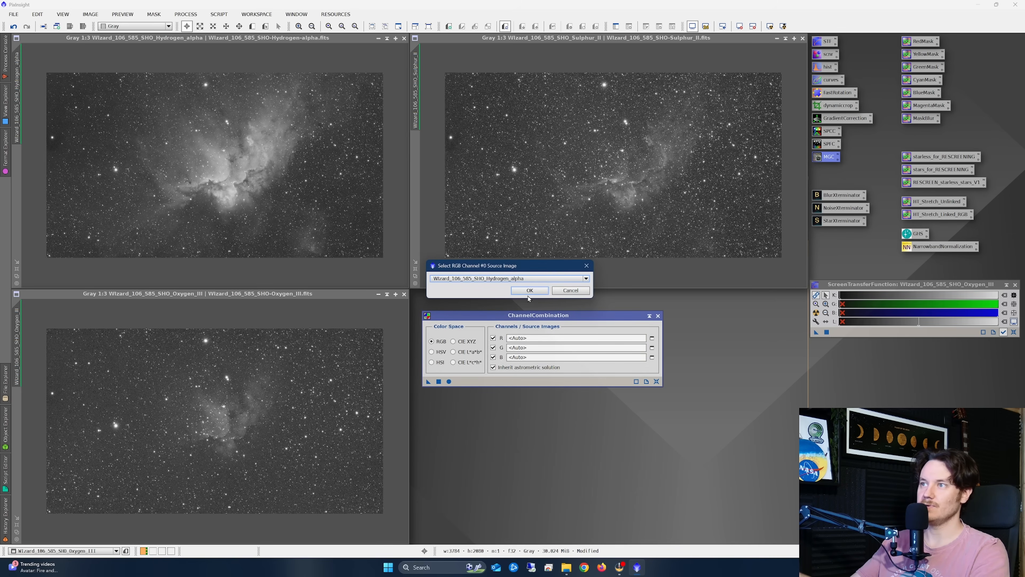
pyautogui.click(519, 278)
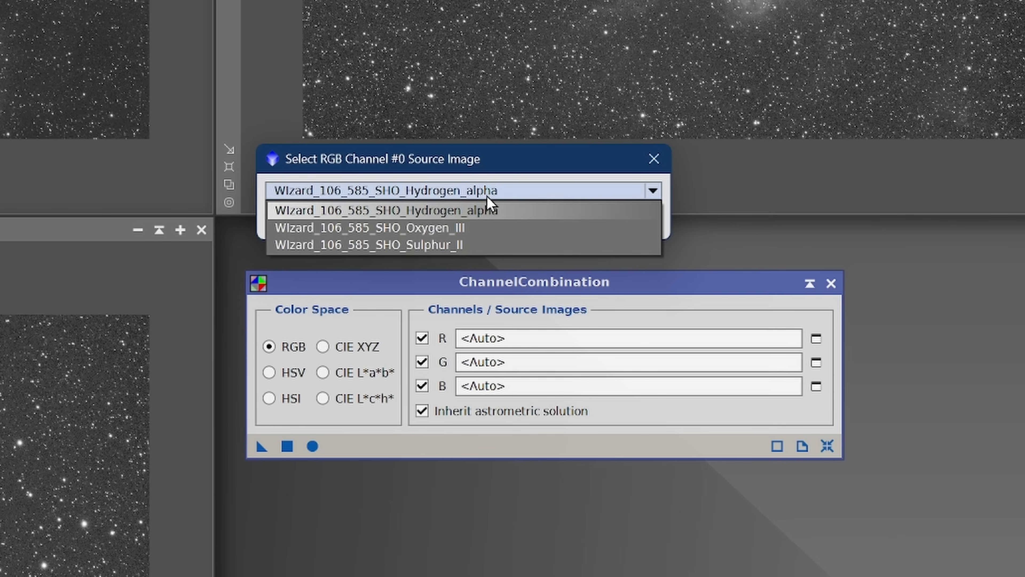
pyautogui.click(468, 245)
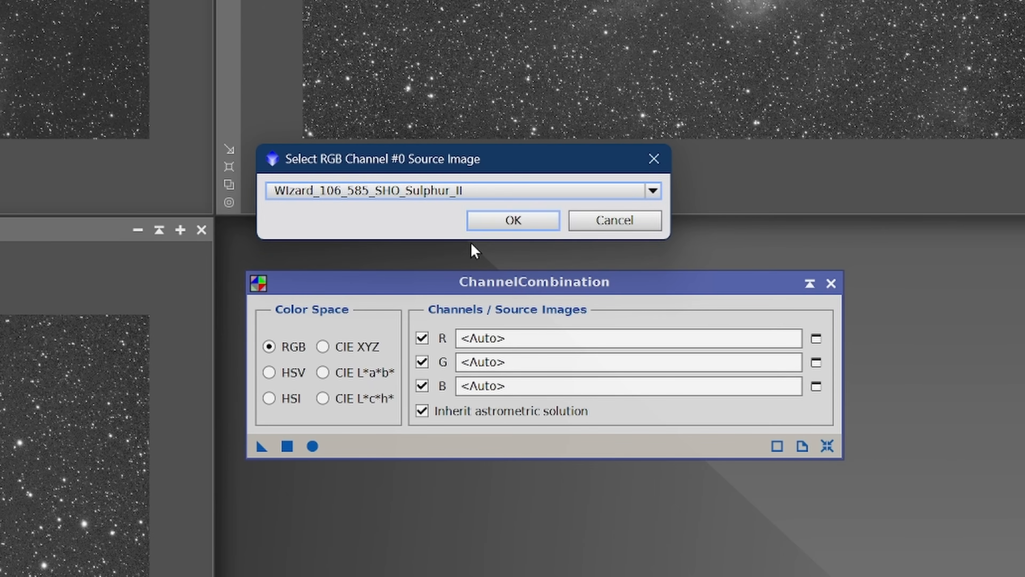
pyautogui.click(518, 219)
# Step: Assign Hydrogen-alpha to green and Oxygen III to blue, create the combined RGB image, and close ChannelCombination
pyautogui.click(816, 362)
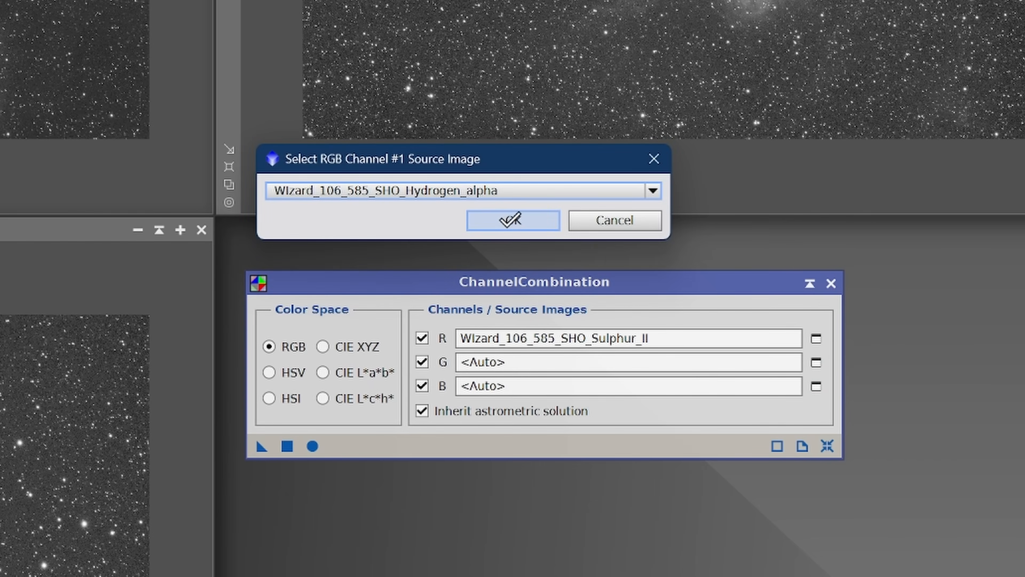
pyautogui.click(511, 220)
pyautogui.click(817, 386)
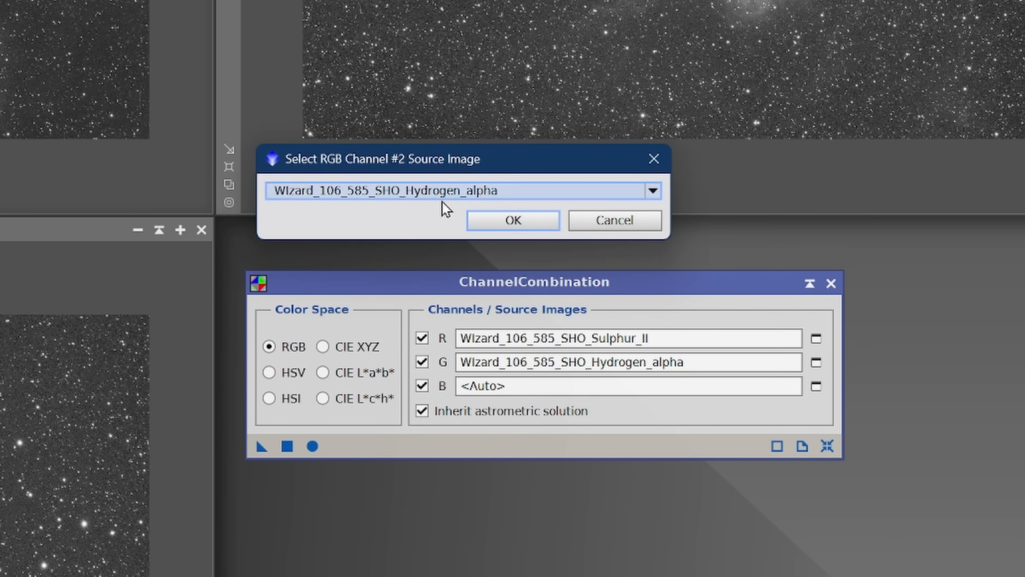
pyautogui.click(447, 192)
pyautogui.click(463, 230)
pyautogui.click(503, 223)
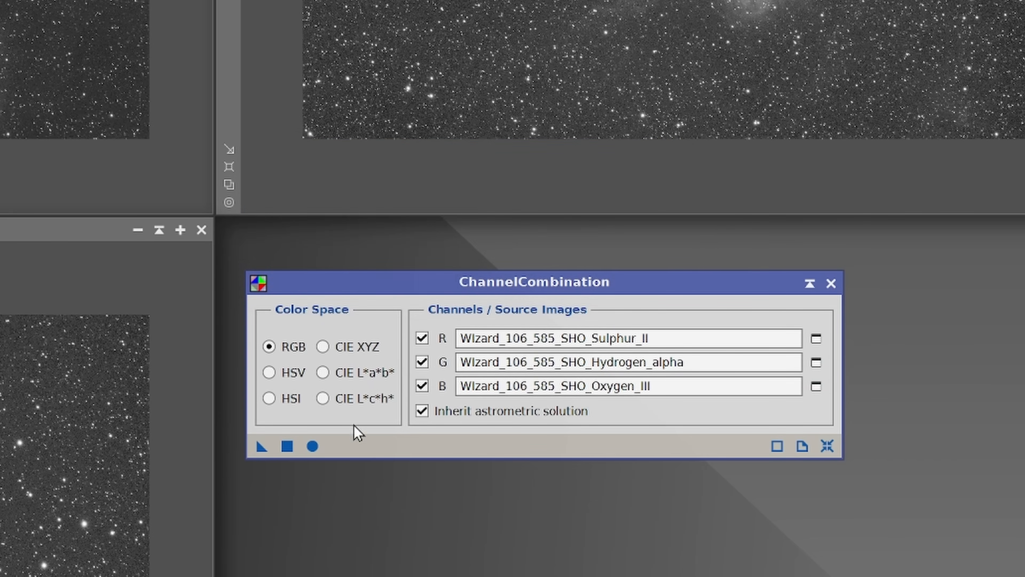
pyautogui.click(311, 449)
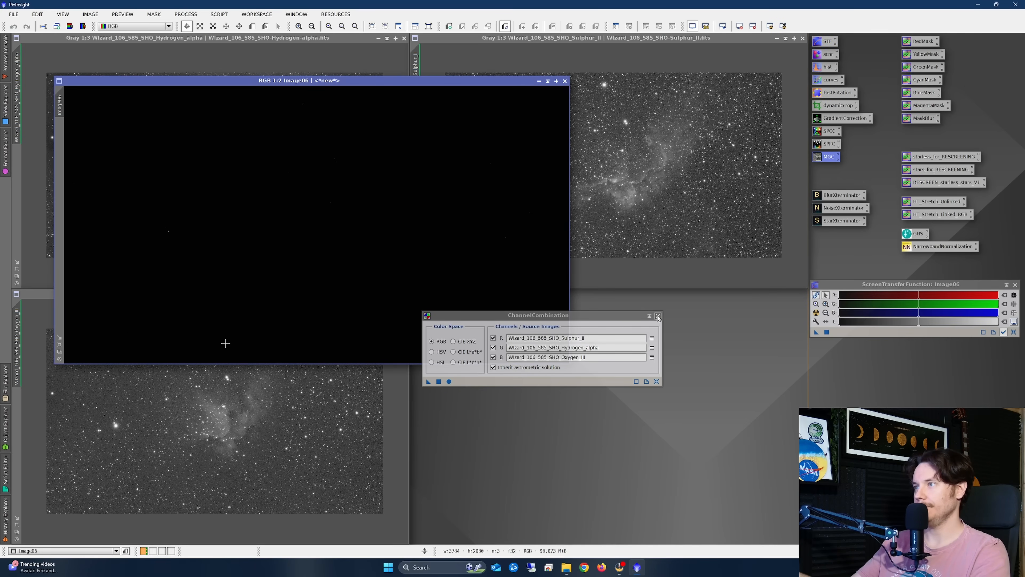
pyautogui.click(831, 283)
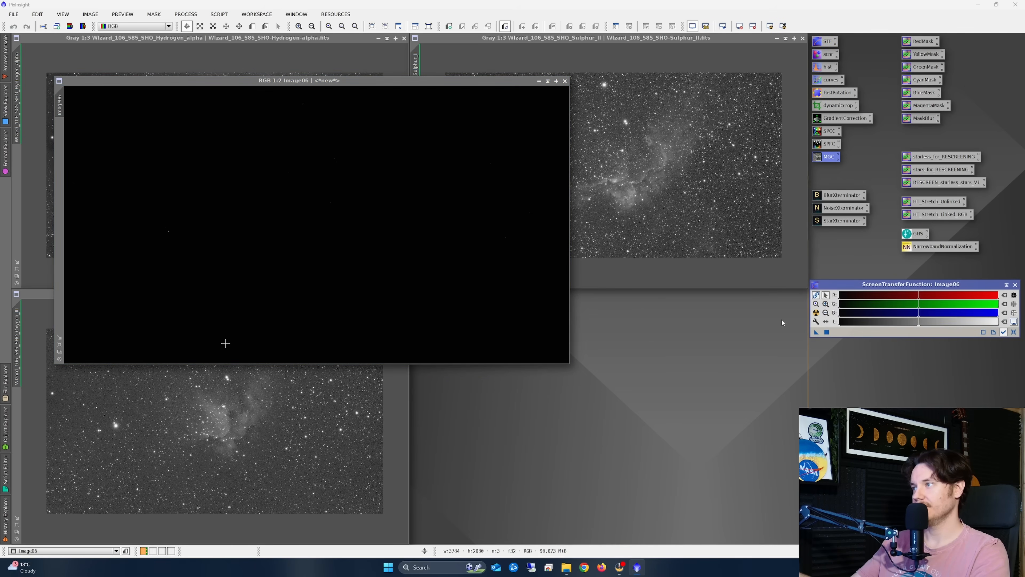
# Step: Apply an auto stretch with unlinked RGB channels to the combined colour image using ScreenTransferFunction
pyautogui.click(816, 313)
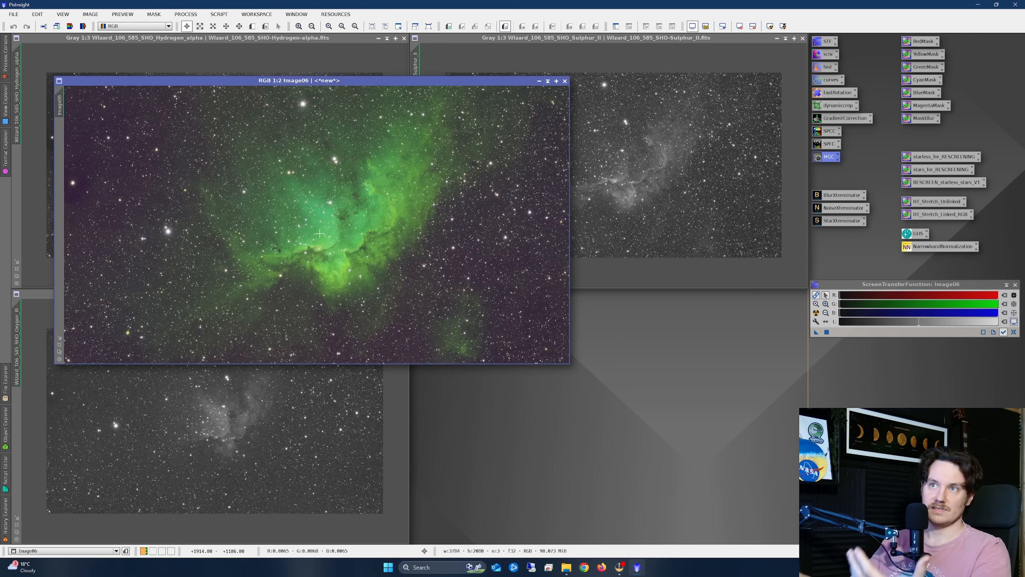
pyautogui.moveTo(439, 80); pyautogui.dragTo(550, 162)
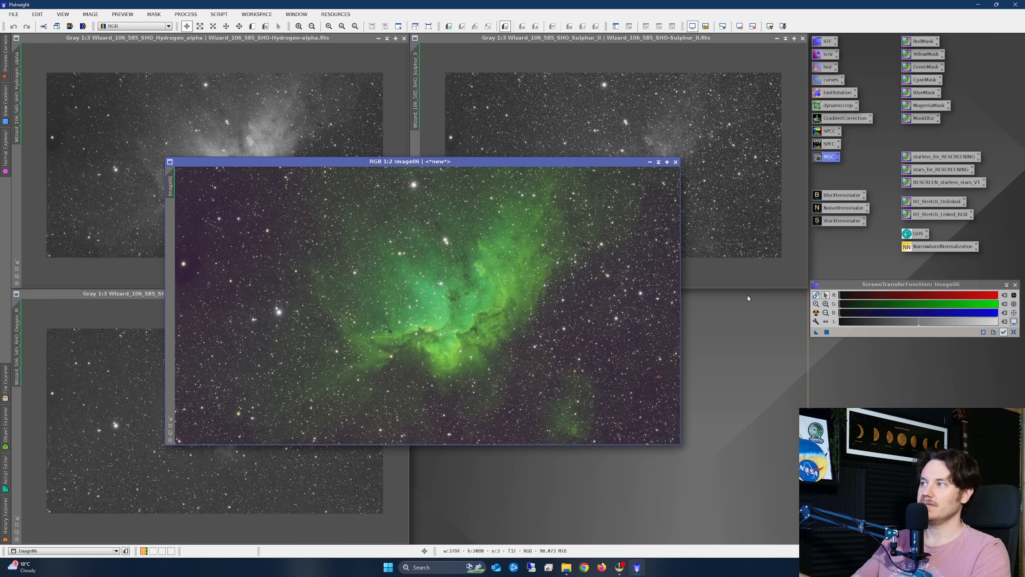
pyautogui.click(816, 295)
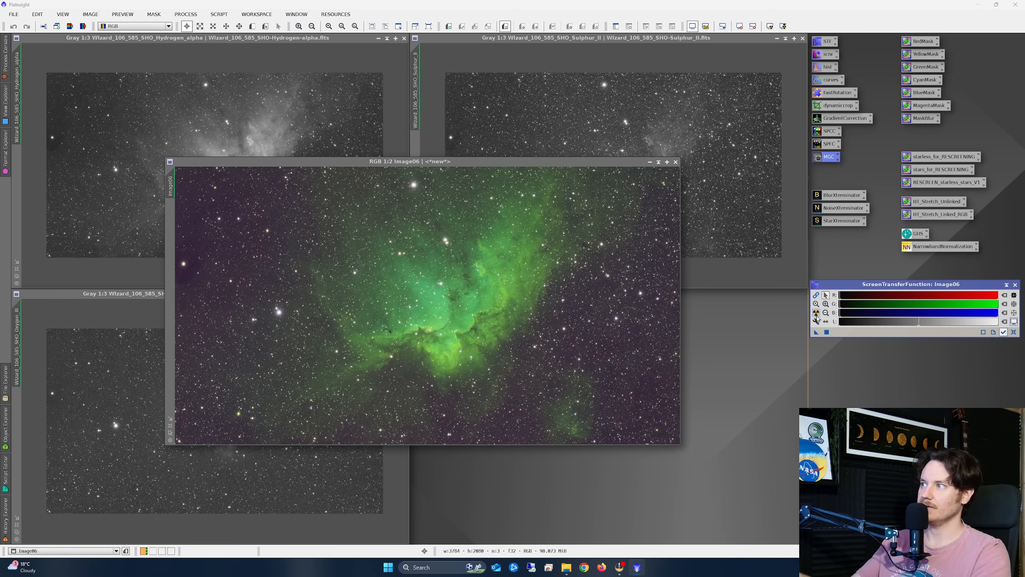
pyautogui.click(586, 359)
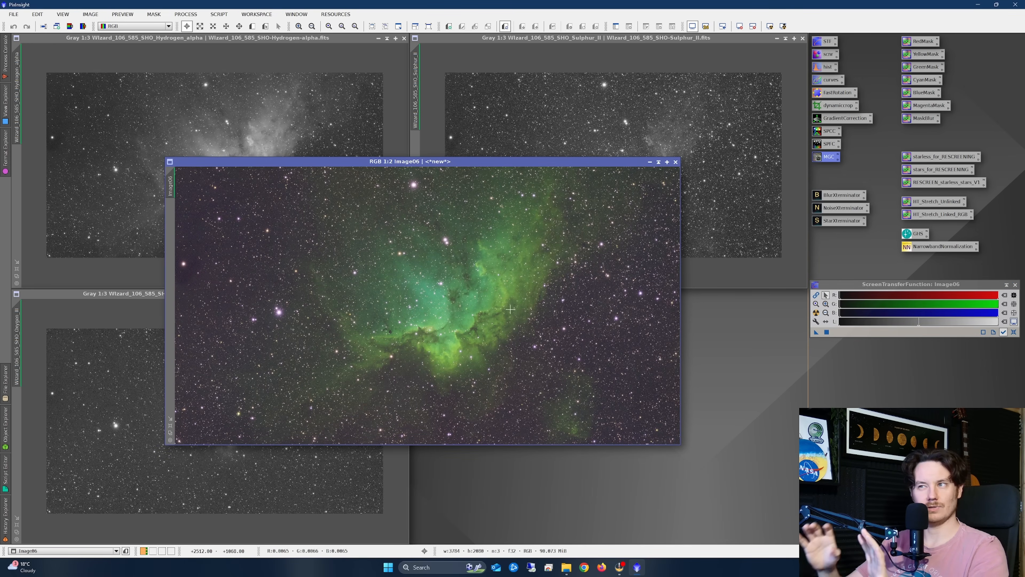
# Step: Minimise the Oxygen III, Hydrogen-alpha and Sulphur II images and park their icons in the free area below the ScreenTransferFunction window
pyautogui.click(394, 477)
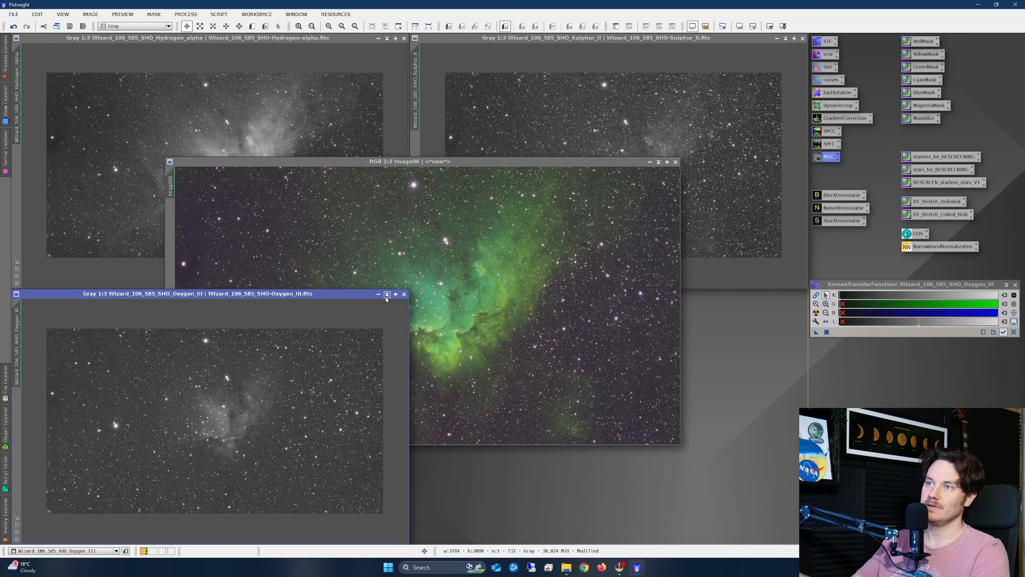
pyautogui.click(378, 294)
pyautogui.click(387, 78)
pyautogui.click(378, 38)
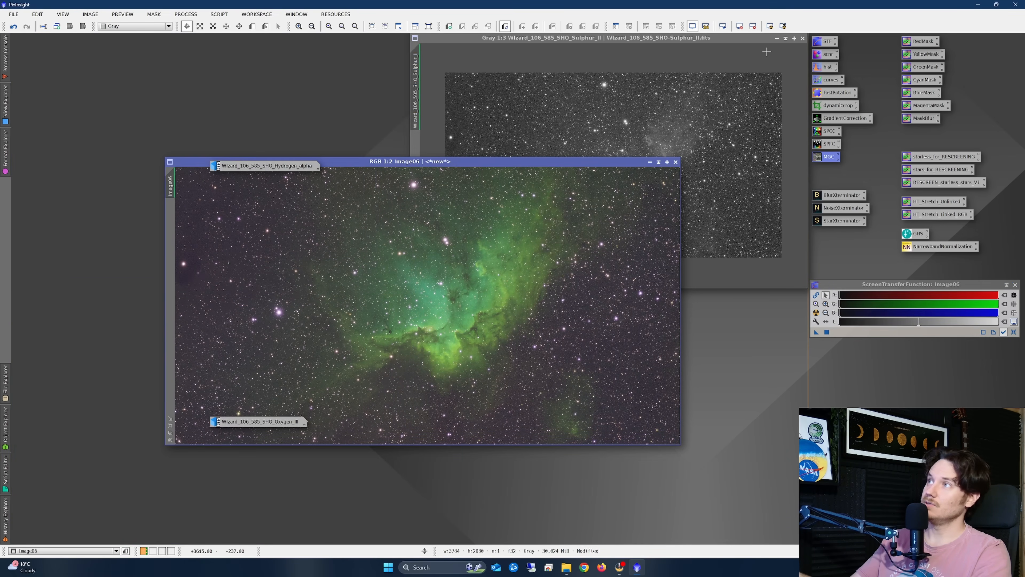
pyautogui.click(777, 38)
pyautogui.moveTo(276, 165); pyautogui.dragTo(855, 372)
pyautogui.moveTo(665, 167); pyautogui.dragTo(877, 372)
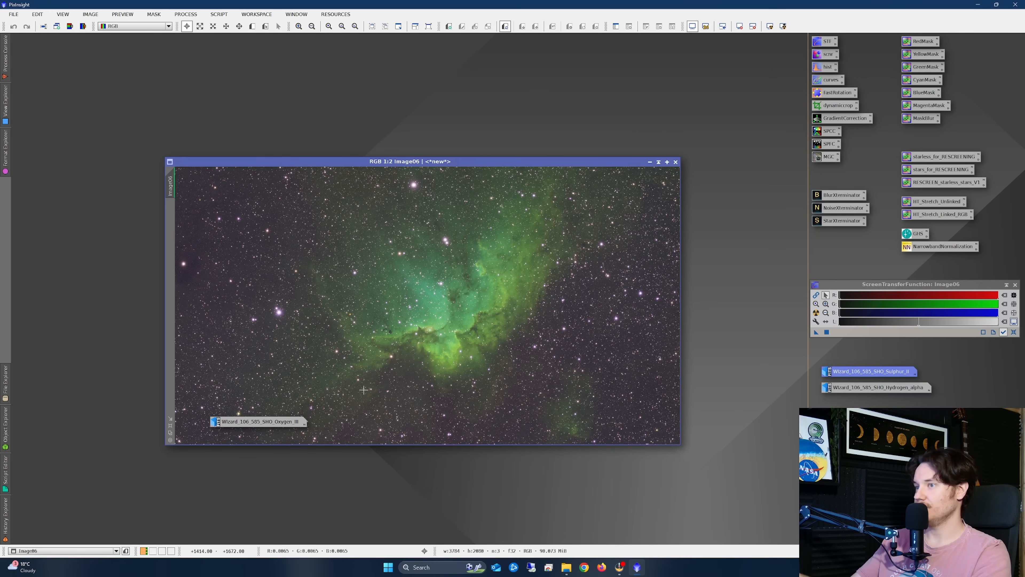
pyautogui.moveTo(259, 424); pyautogui.dragTo(872, 404)
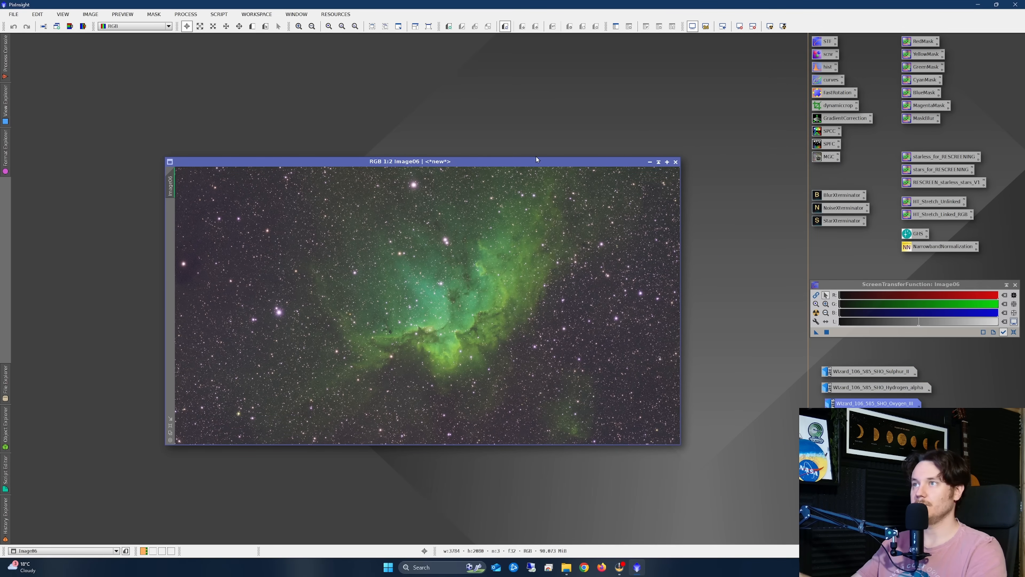
pyautogui.moveTo(536, 159)
pyautogui.mouseDown()
pyautogui.moveTo(504, 132)
pyautogui.moveTo(524, 147)
pyautogui.mouseUp()
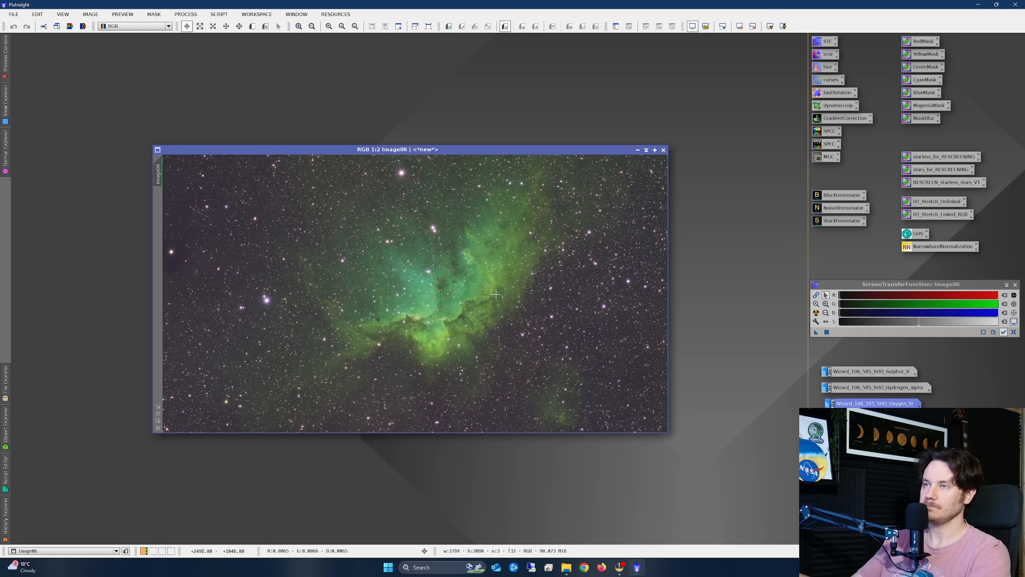
# Step: Open BlurXTerminator and apply it with its preset sharpening settings to the combined colour image
pyautogui.doubleClick(833, 196)
pyautogui.moveTo(493, 150); pyautogui.dragTo(435, 137)
pyautogui.scroll(2, 394, 282)
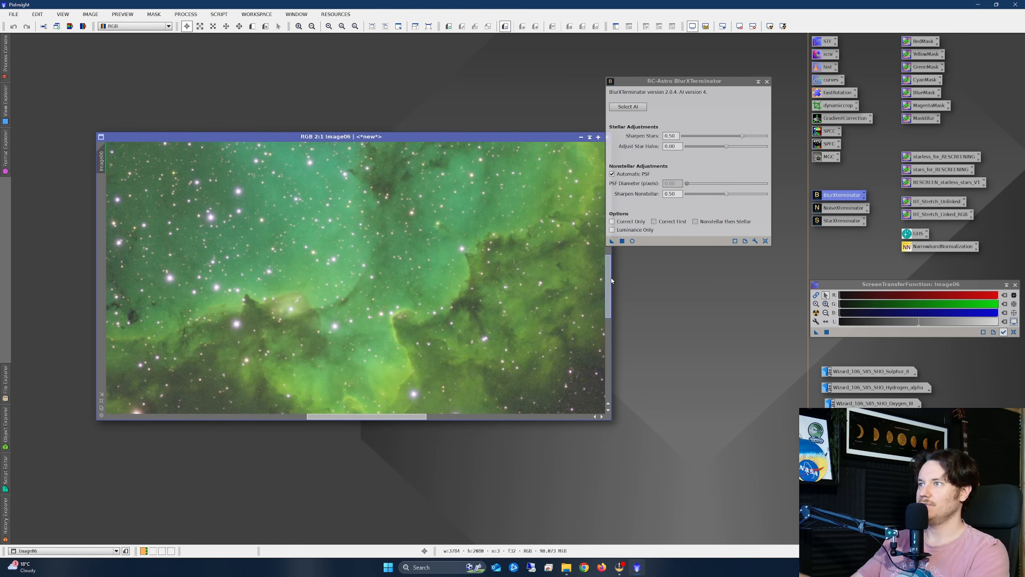
pyautogui.moveTo(608, 284); pyautogui.dragTo(597, 228)
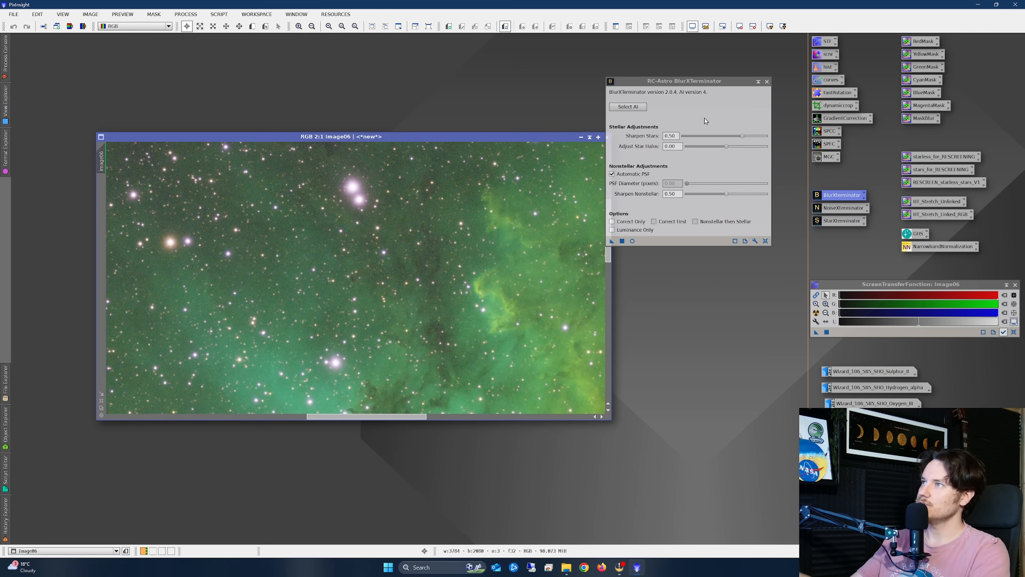
pyautogui.moveTo(611, 241); pyautogui.dragTo(356, 280)
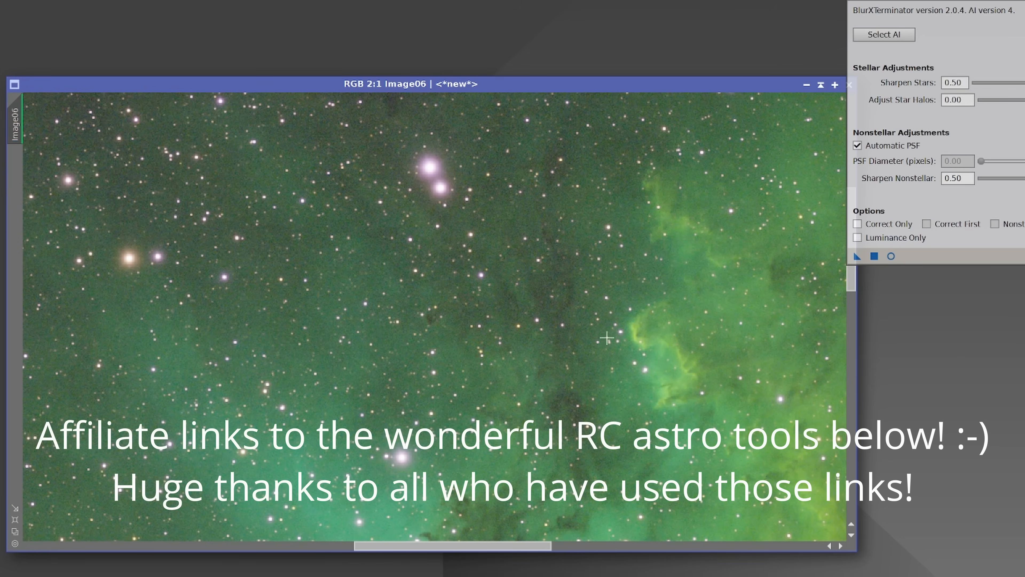
# Step: Compare the stars and nebula detail before and after sharpening, keep the sharpened version, and close BlurXTerminator
pyautogui.rightClick(601, 256)
pyautogui.click(631, 271)
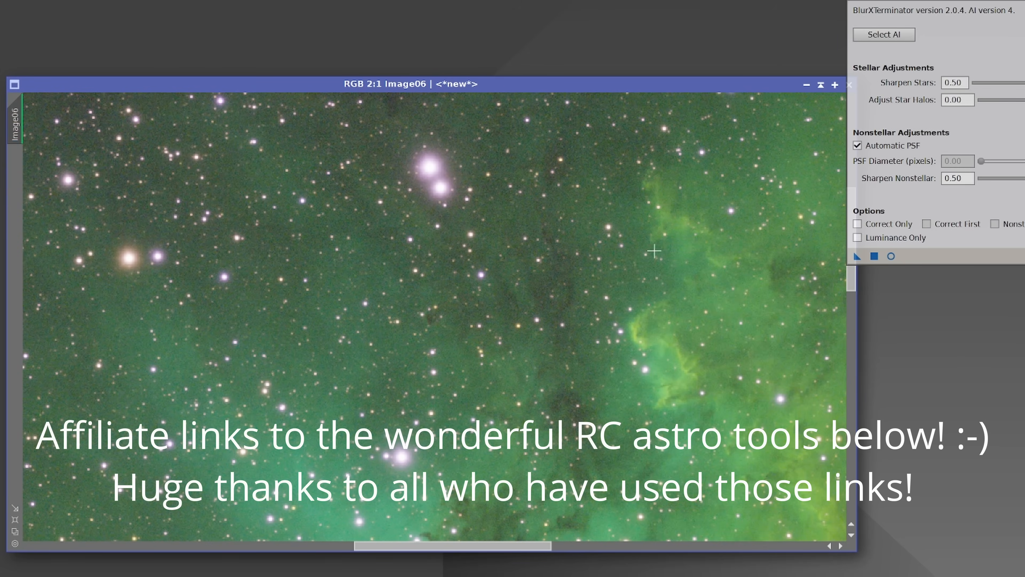
pyautogui.hotkey('ctrl', 'y')
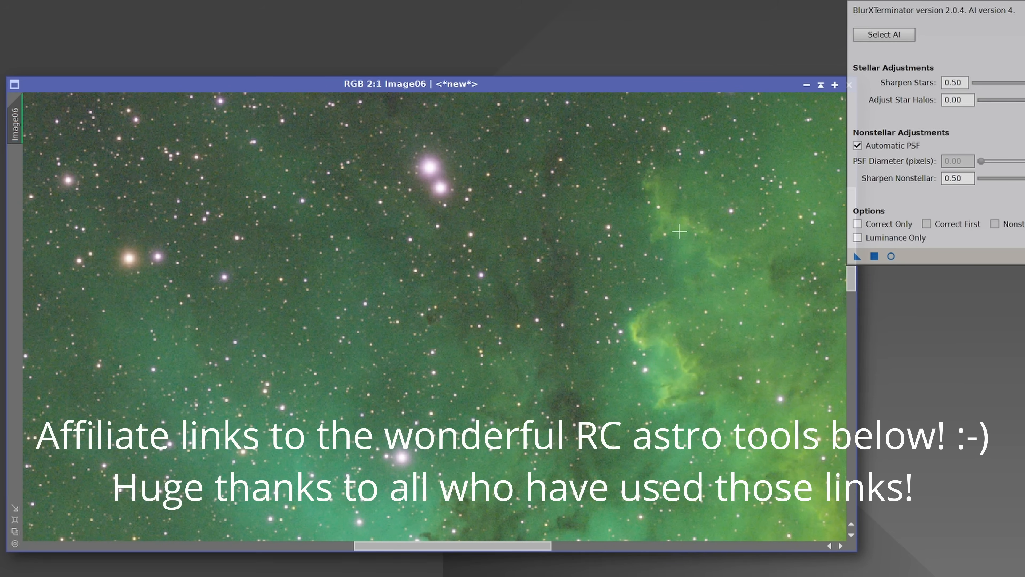
pyautogui.hotkey('ctrl', 'z')
pyautogui.hotkey('ctrl', 'y')
pyautogui.scroll(-3, 549, 284)
pyautogui.scroll(4, 545, 259)
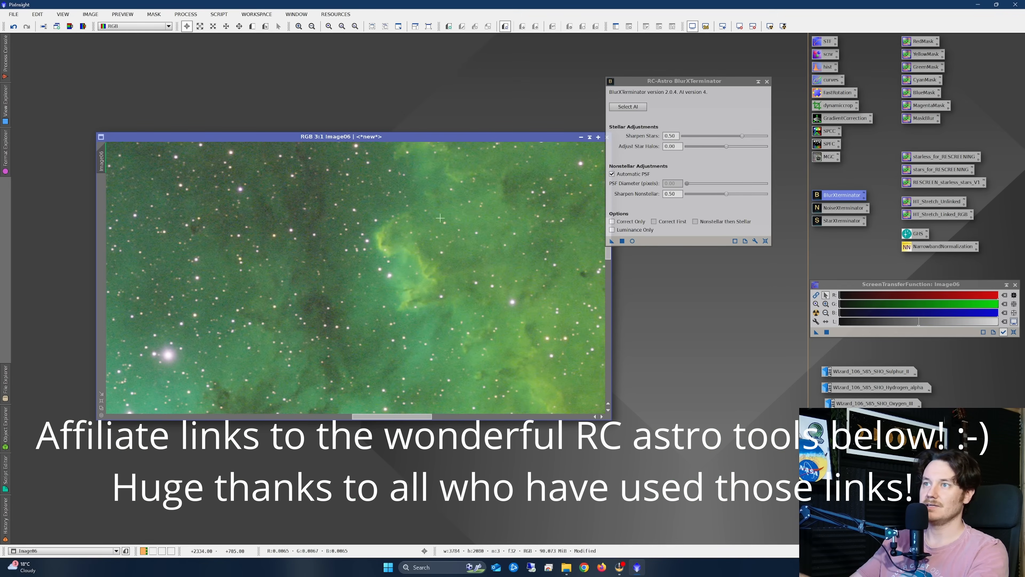
pyautogui.hotkey('ctrl', 'z')
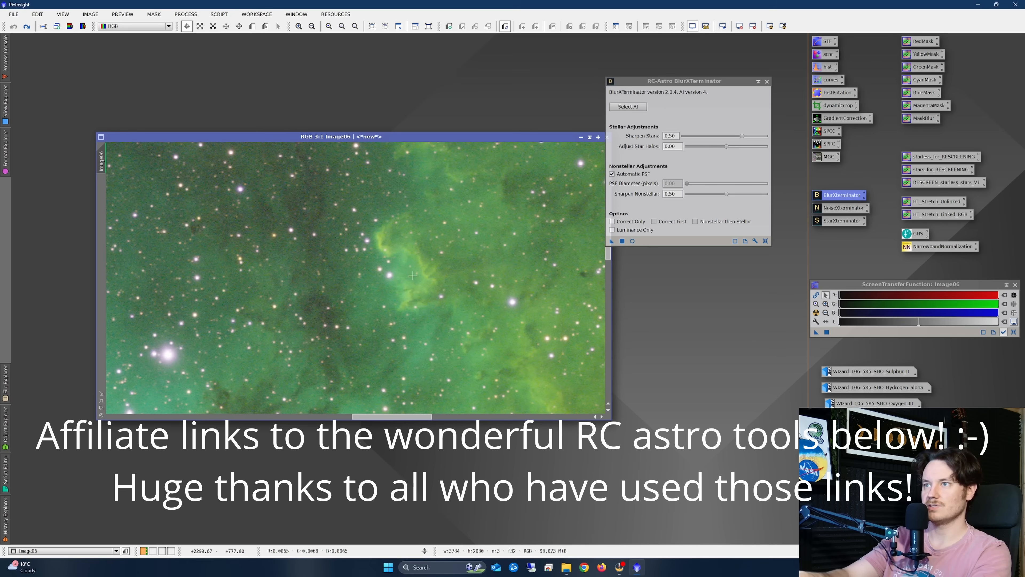
pyautogui.hotkey('ctrl', 'y')
pyautogui.hotkey('ctrl', 'z')
pyautogui.hotkey('ctrl', 'y')
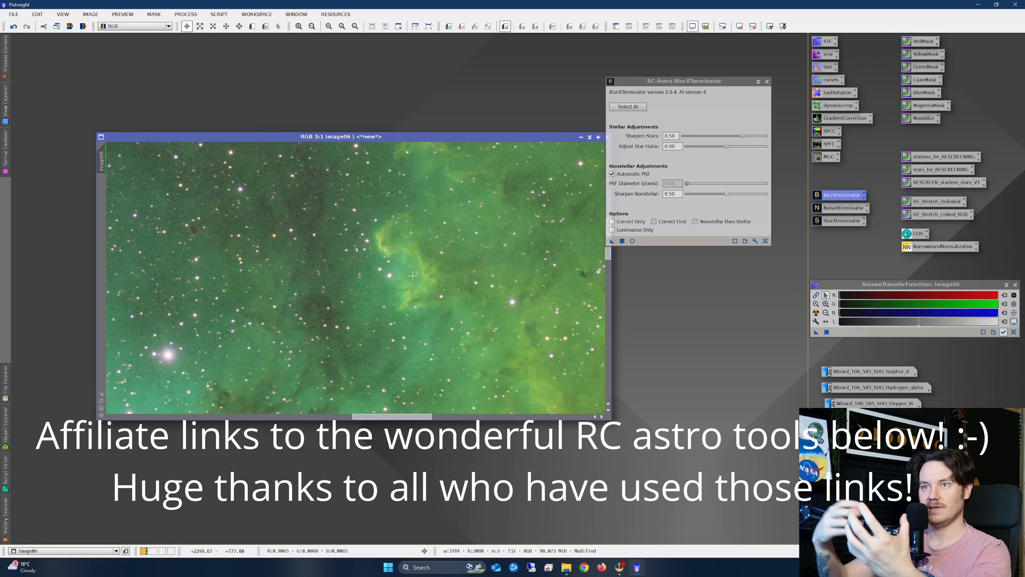
pyautogui.scroll(-2, 349, 244)
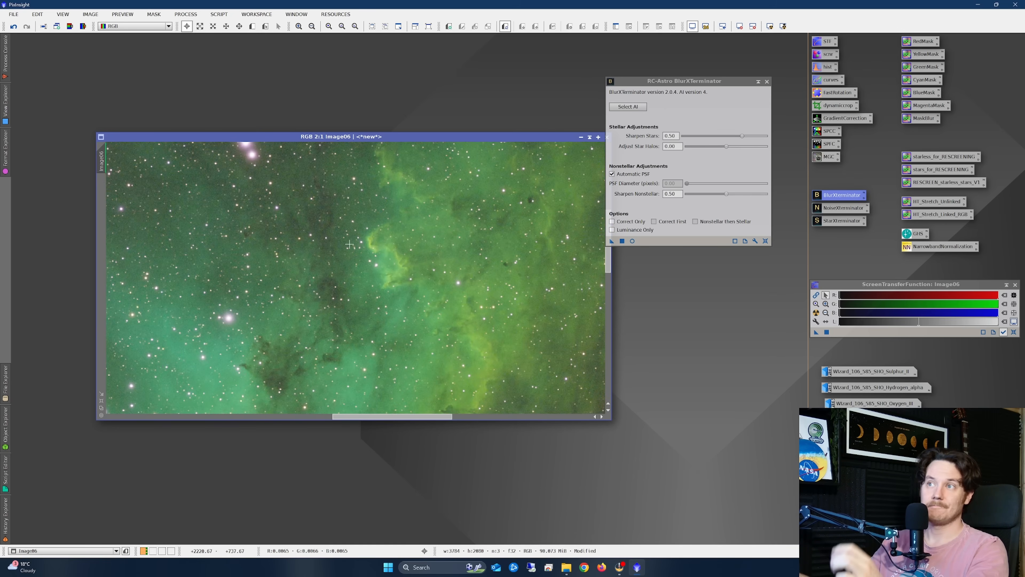
pyautogui.scroll(-1, 349, 244)
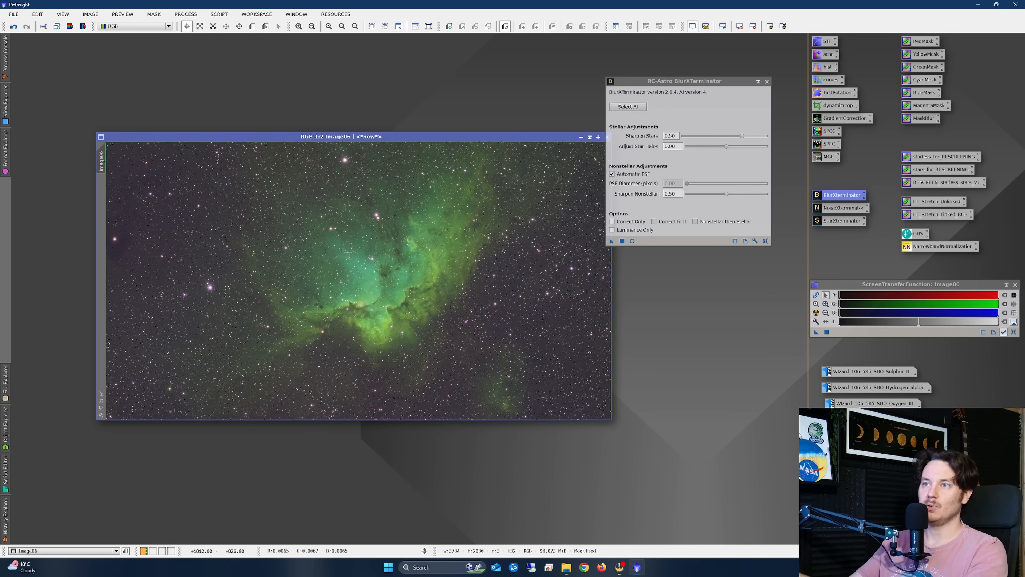
pyautogui.click(767, 82)
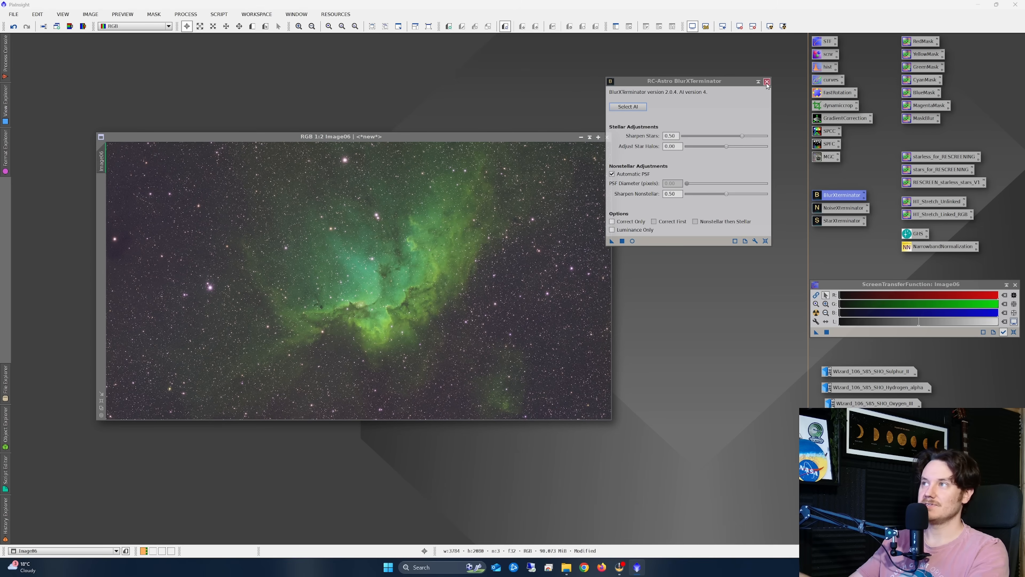
pyautogui.click(767, 83)
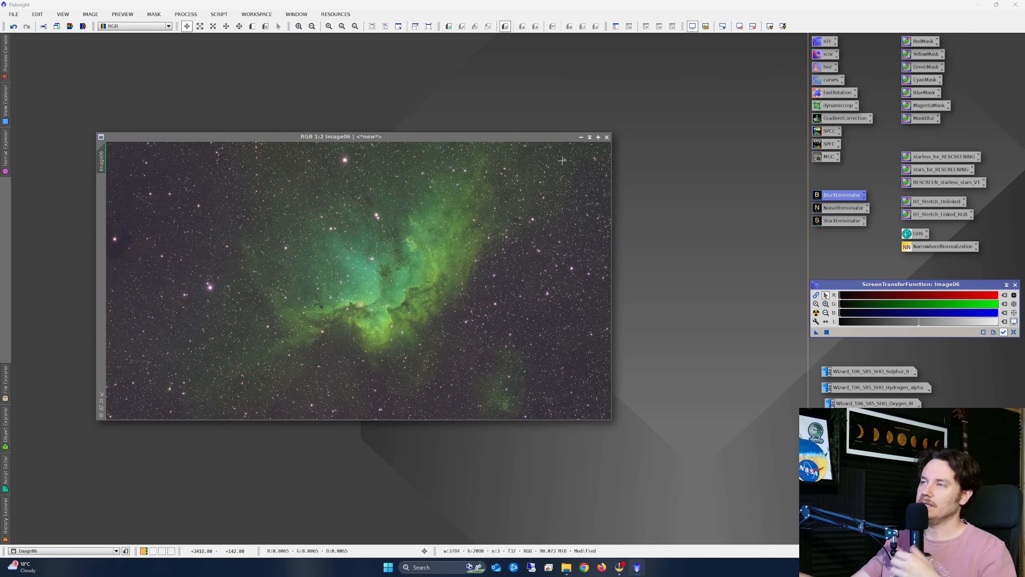
# Step: Open GeneralizedHyperbolicStretch beside the colour image and set its symmetry point to 0.006490 from a sampled background point
pyautogui.moveTo(512, 136); pyautogui.dragTo(517, 108)
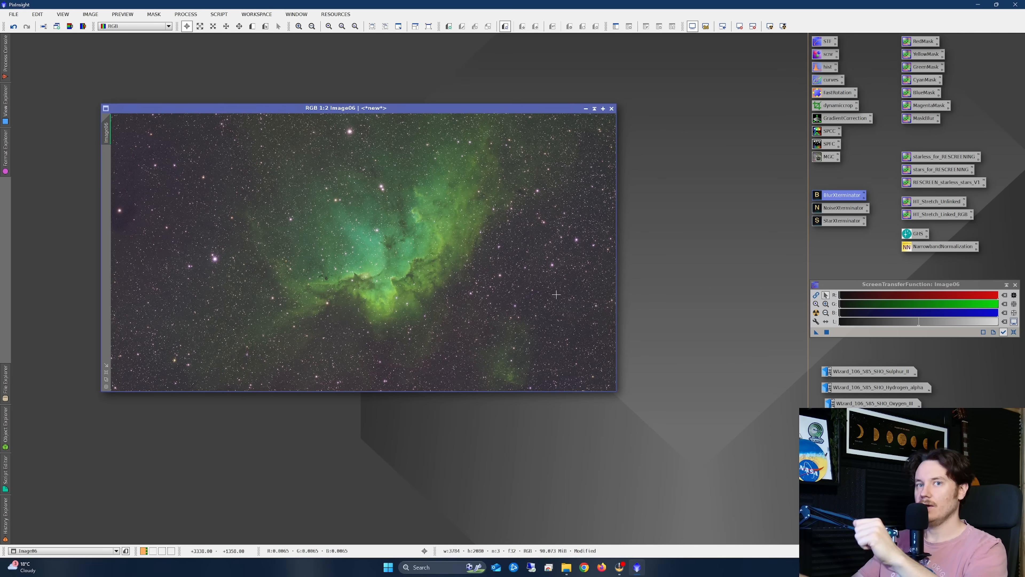
pyautogui.doubleClick(915, 233)
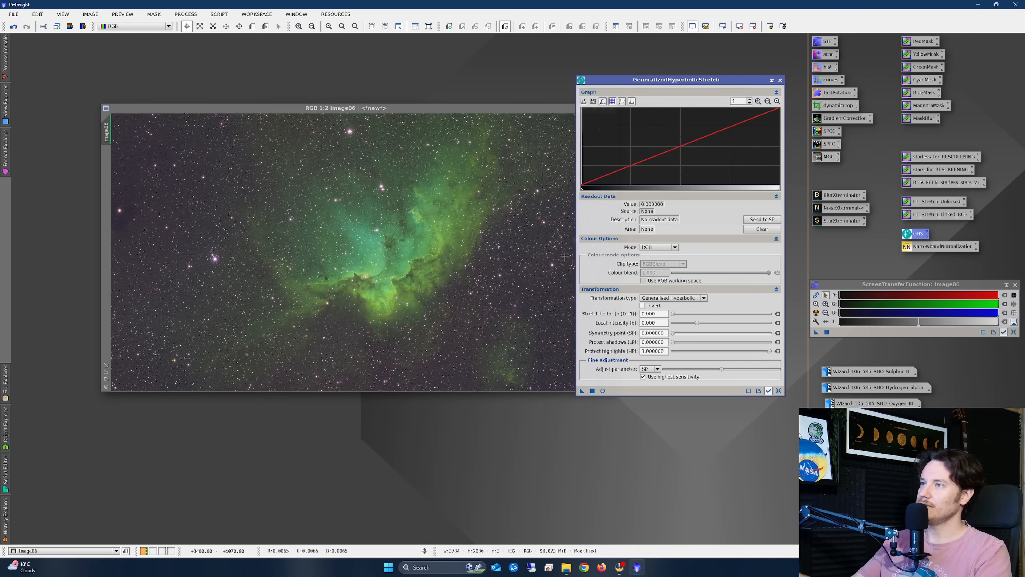
pyautogui.moveTo(501, 110); pyautogui.dragTo(457, 104)
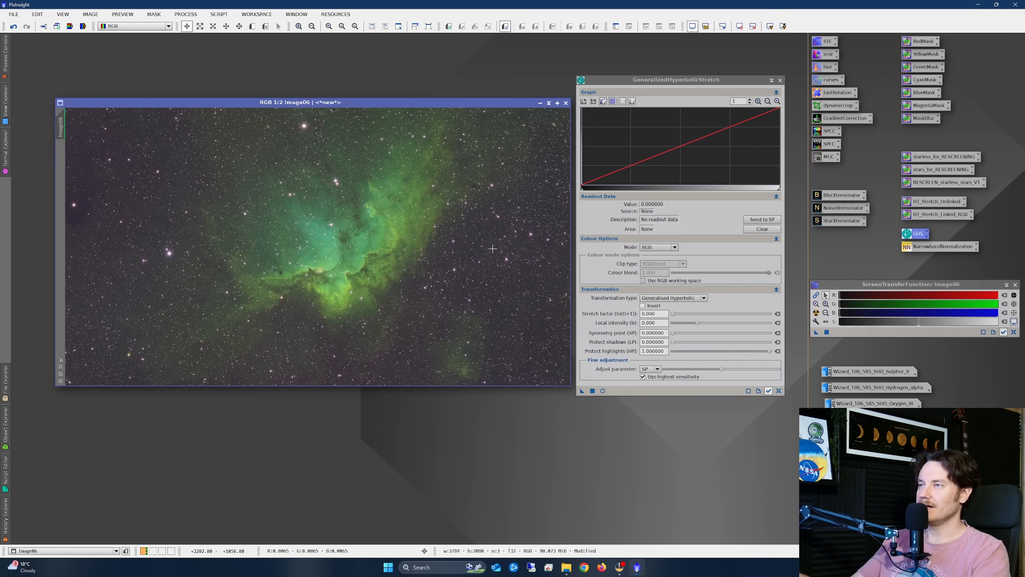
pyautogui.moveTo(382, 105); pyautogui.dragTo(378, 104)
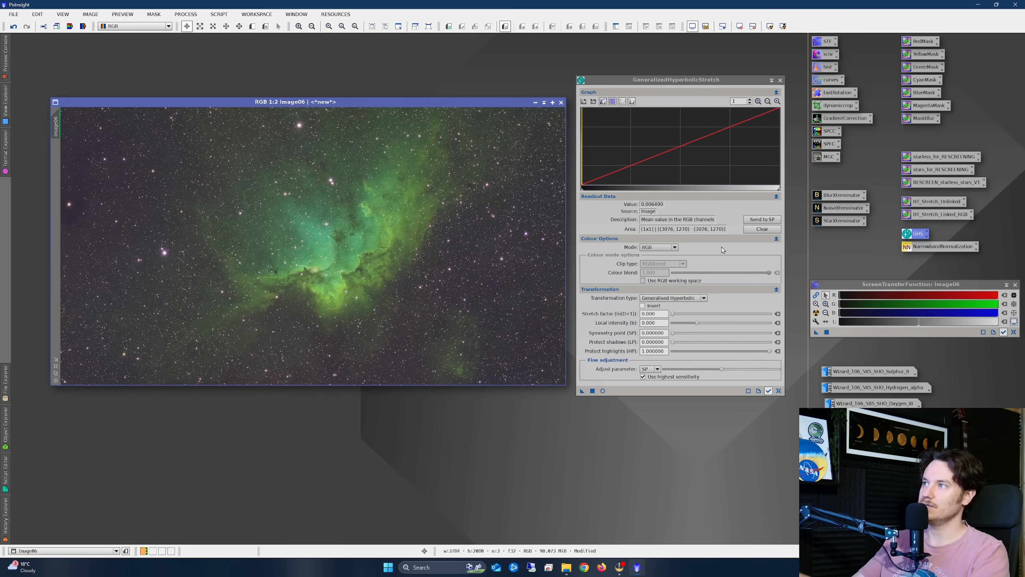
pyautogui.click(752, 219)
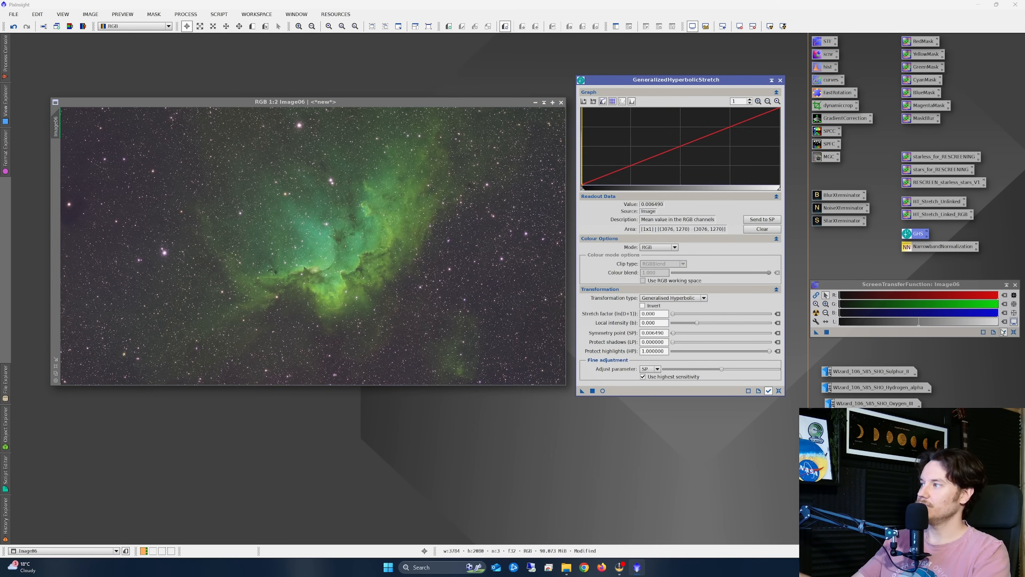
# Step: Turn off the image's screen stretch and set the hyperbolic stretch factor to 7.410 using the real-time preview
pyautogui.click(1002, 331)
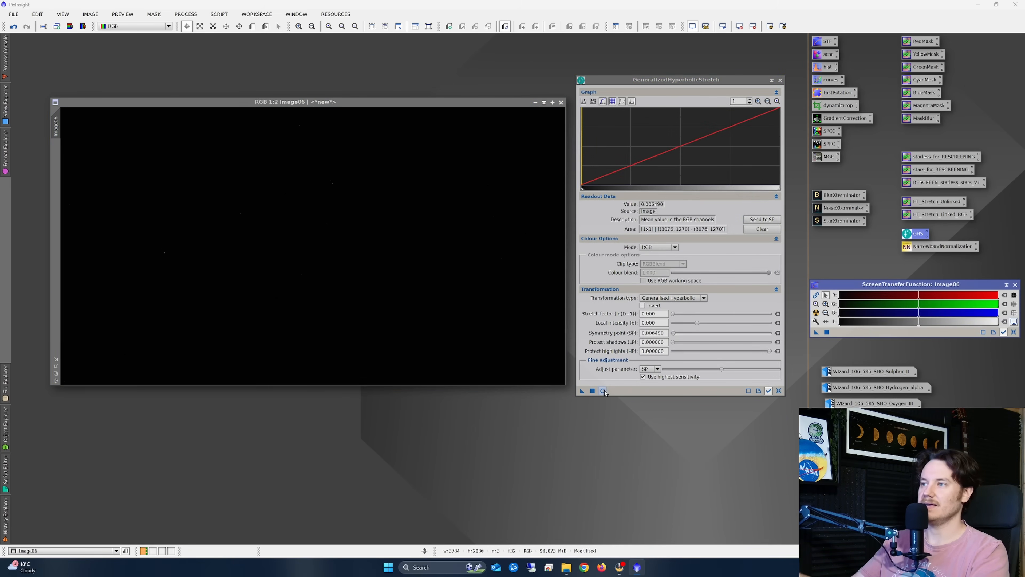
pyautogui.click(603, 391)
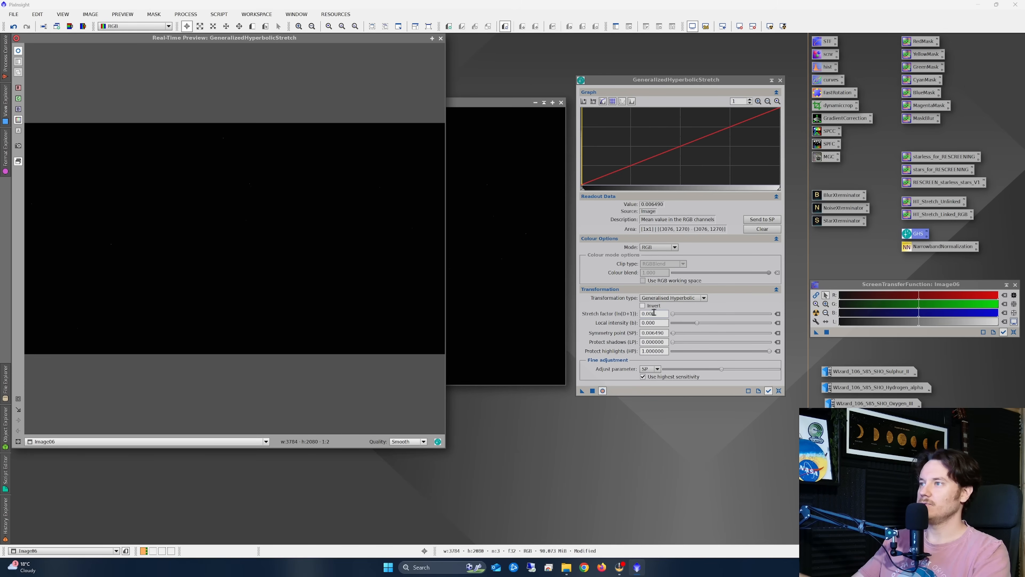
pyautogui.moveTo(671, 315); pyautogui.dragTo(713, 332)
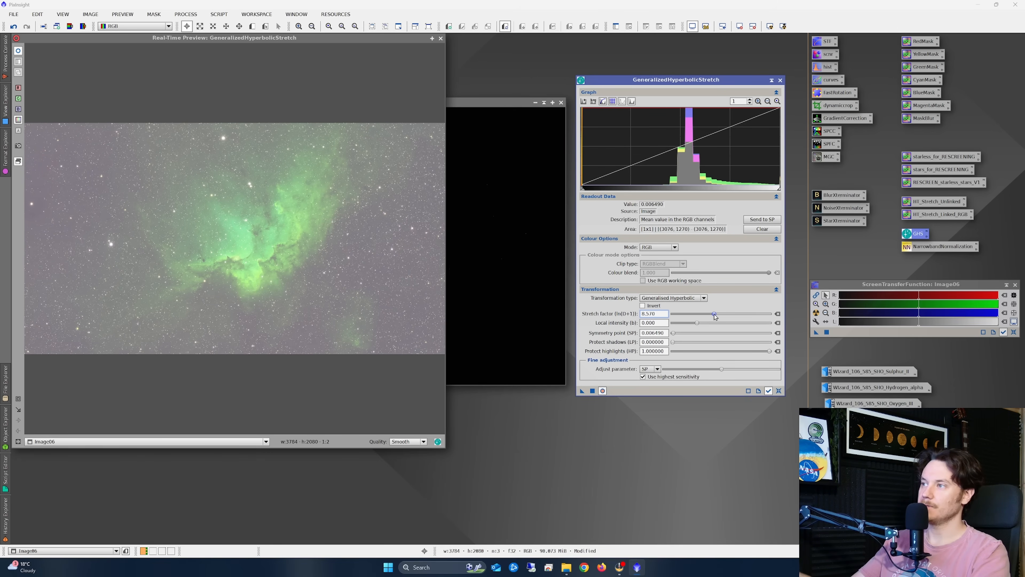
pyautogui.moveTo(715, 317); pyautogui.dragTo(713, 319)
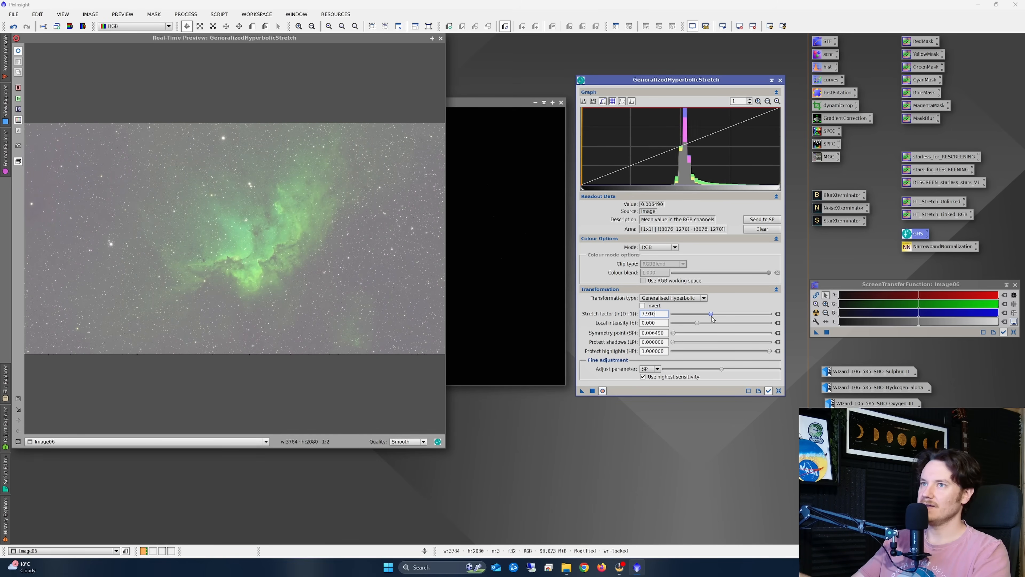
pyautogui.moveTo(712, 319); pyautogui.dragTo(714, 318)
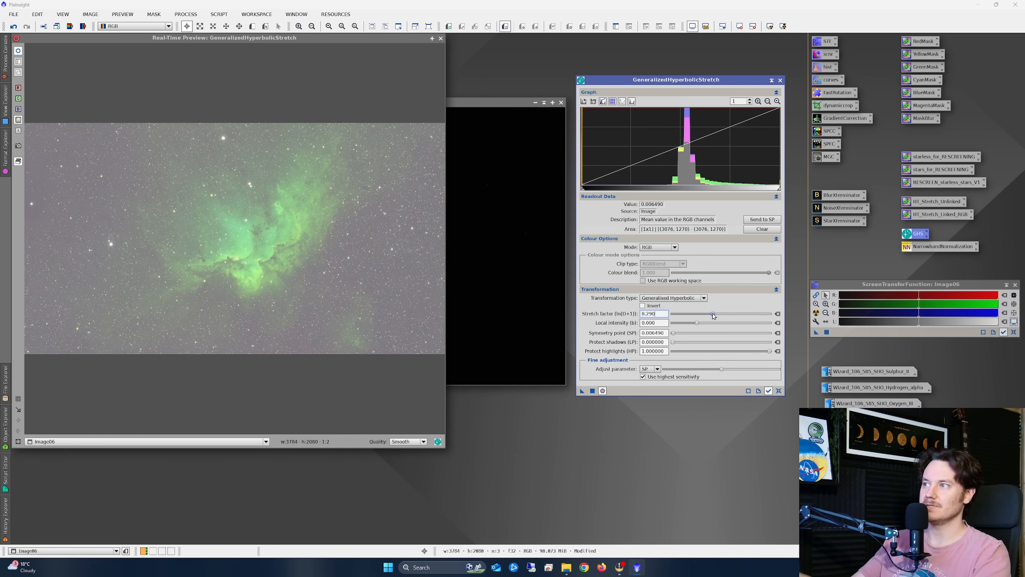
pyautogui.moveTo(713, 316); pyautogui.dragTo(709, 319)
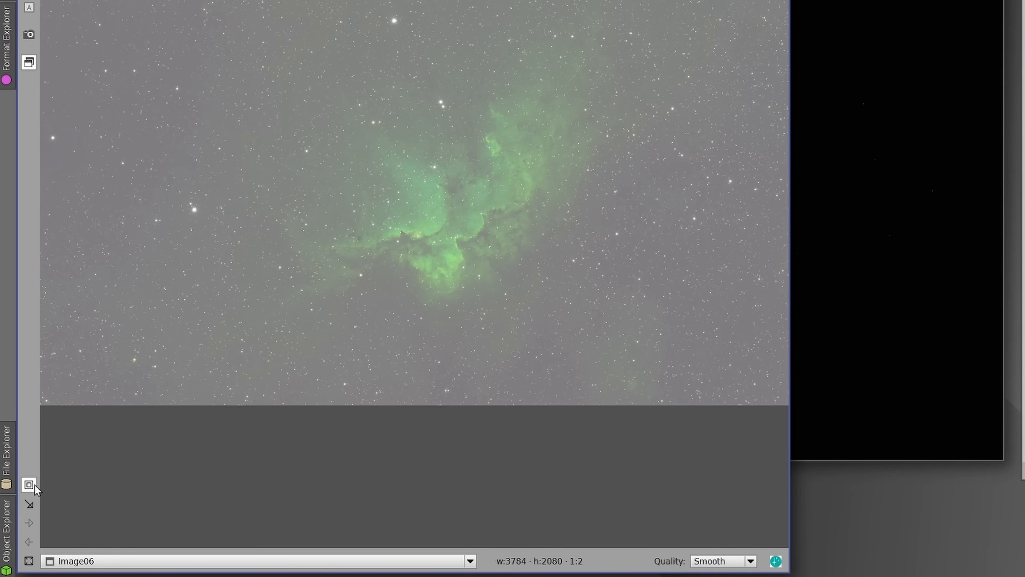
# Step: Set the local intensity to 1.850, judging it on a close-up preview of the two bright neighbouring stars
pyautogui.moveTo(379, 76); pyautogui.dragTo(527, 195)
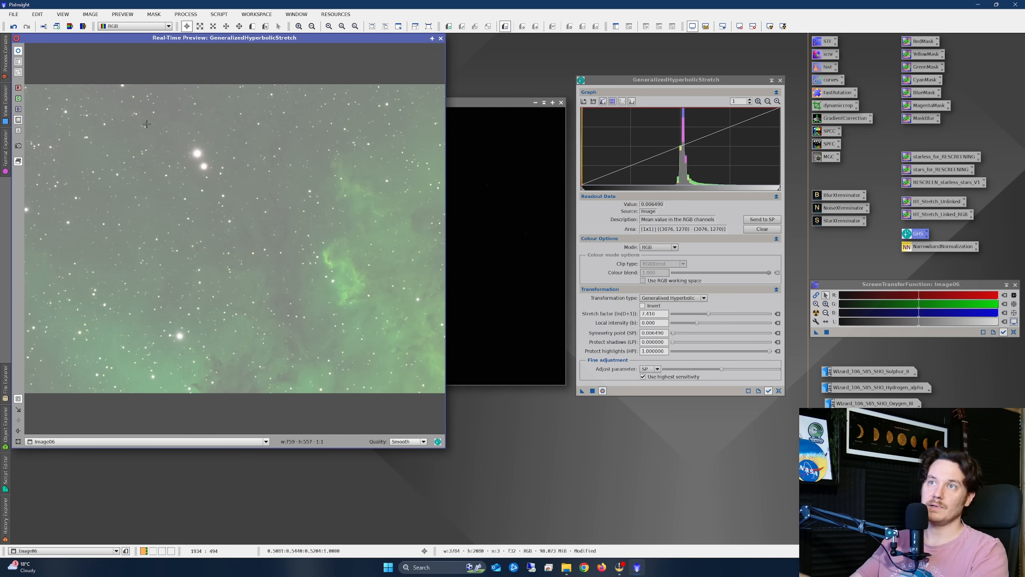
pyautogui.moveTo(147, 125); pyautogui.dragTo(345, 238)
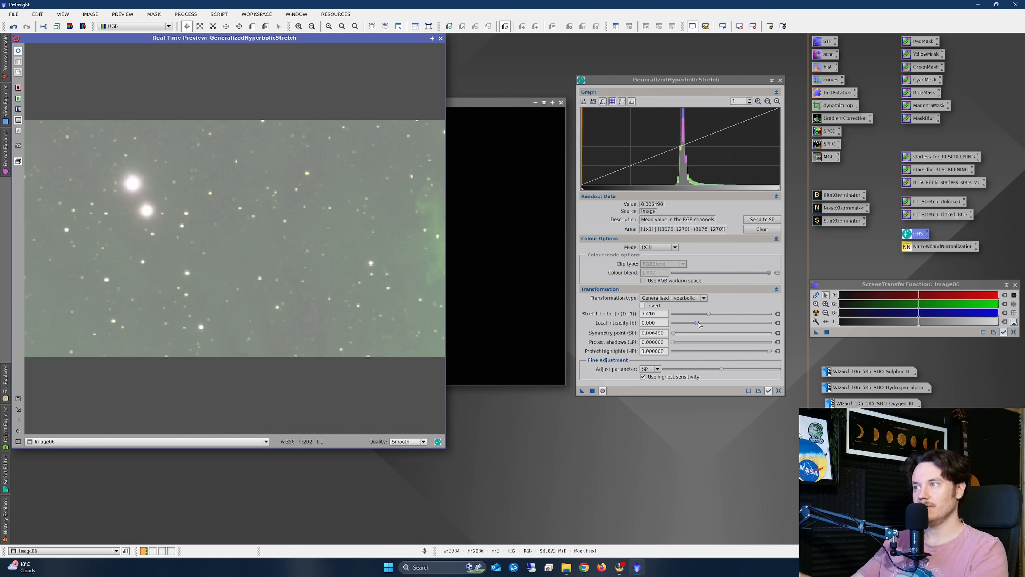
pyautogui.moveTo(699, 325); pyautogui.dragTo(731, 330)
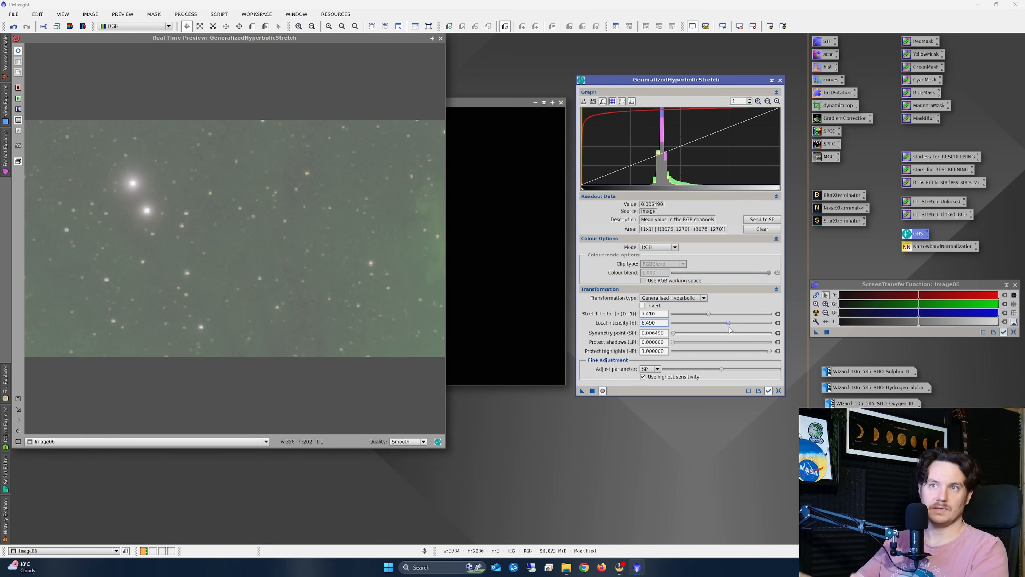
pyautogui.moveTo(731, 330); pyautogui.dragTo(732, 329)
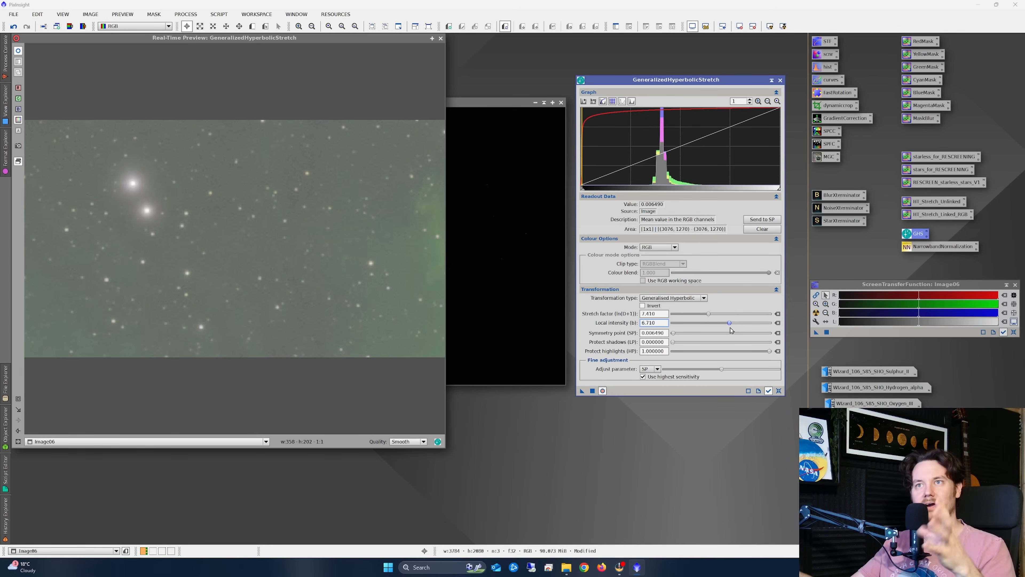
pyautogui.moveTo(731, 330)
pyautogui.mouseDown()
pyautogui.moveTo(707, 329)
pyautogui.moveTo(736, 333)
pyautogui.mouseUp()
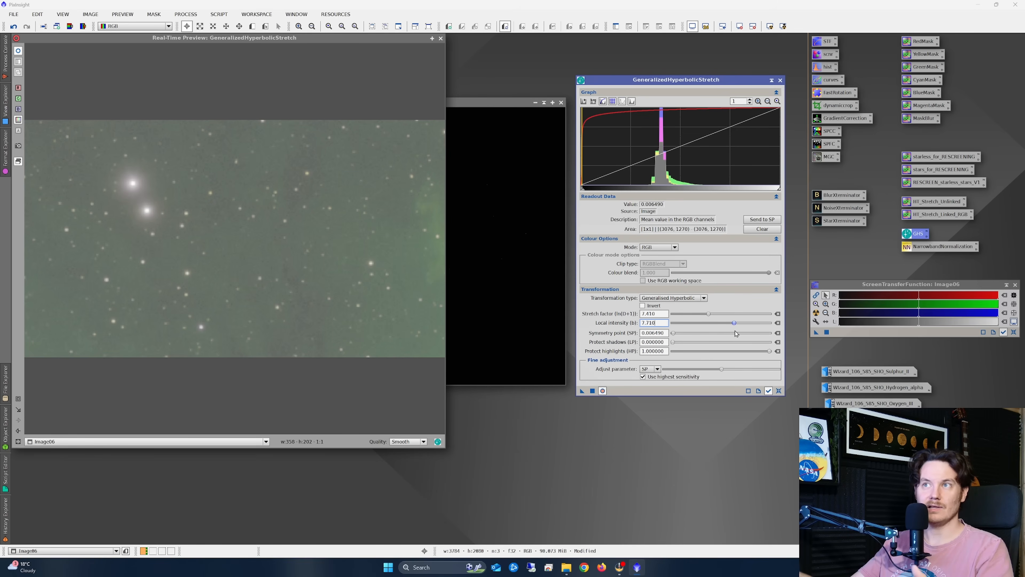
pyautogui.moveTo(736, 333); pyautogui.dragTo(707, 330)
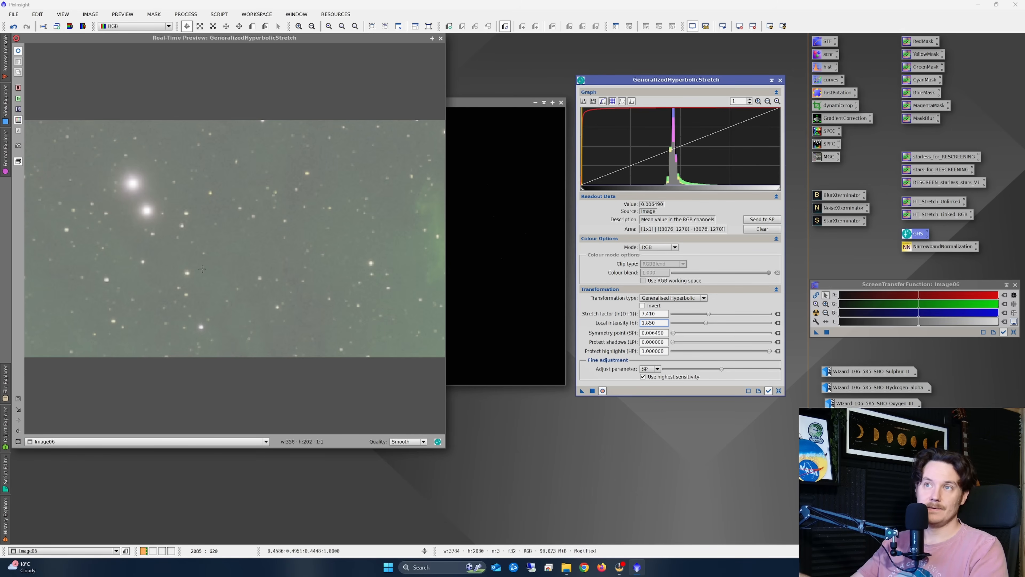
# Step: Apply the hyperbolic stretch to the colour image and reset the GeneralizedHyperbolicStretch parameters
pyautogui.click(18, 441)
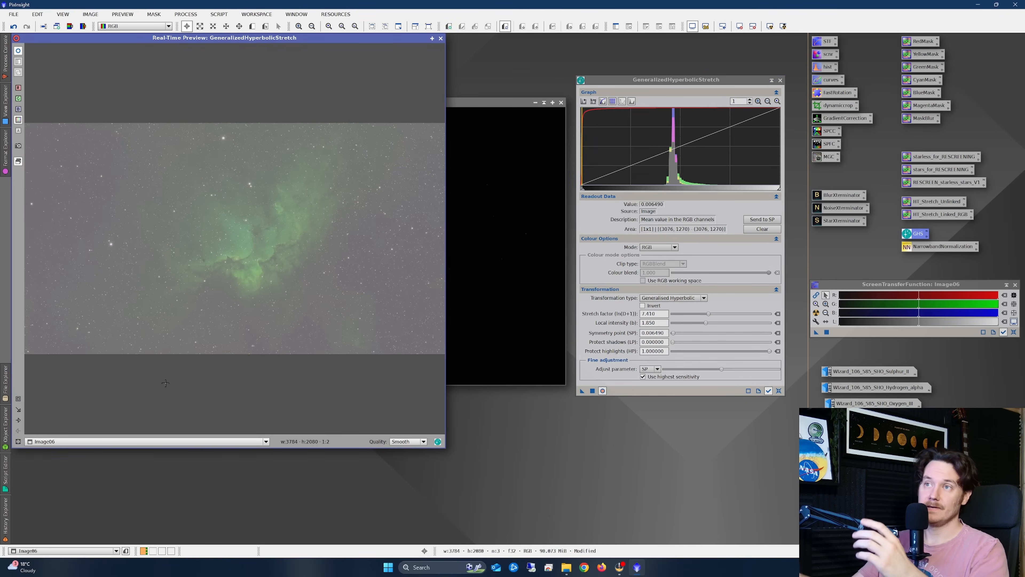
pyautogui.click(593, 390)
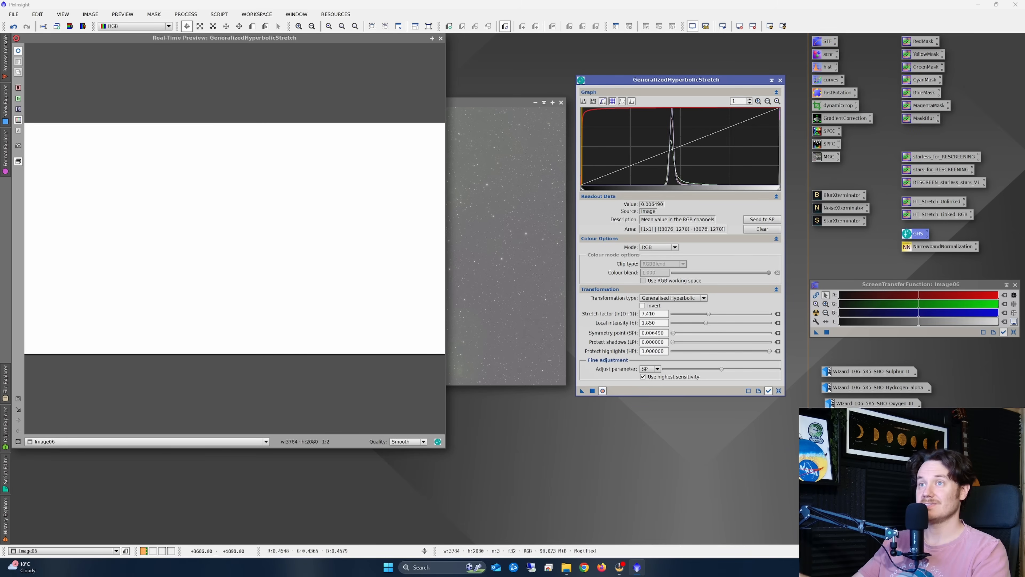
pyautogui.click(778, 390)
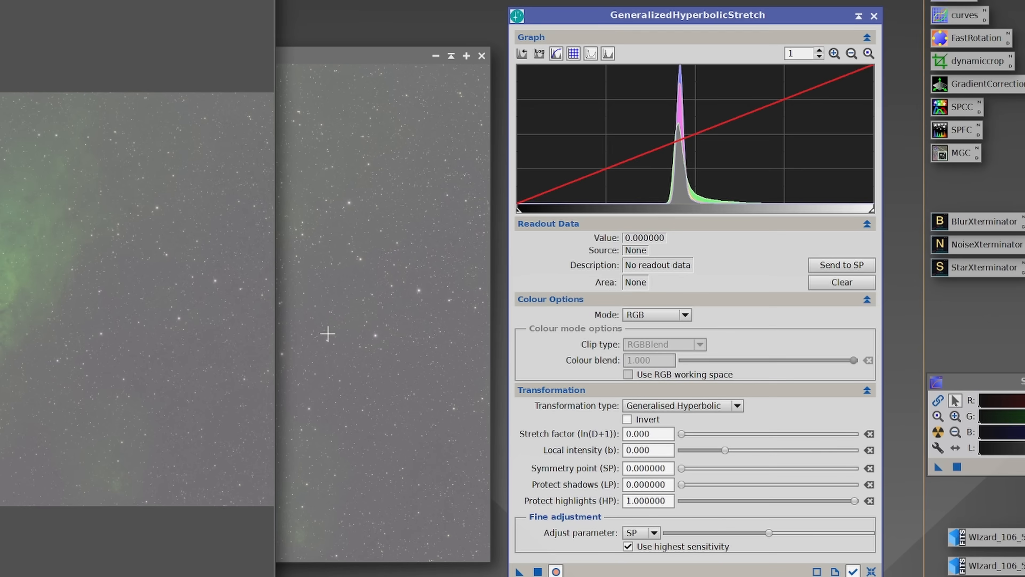
# Step: Change the transformation type to Linear and raise the blackpoint to about 0.38, just before the histogram peak
pyautogui.click(722, 409)
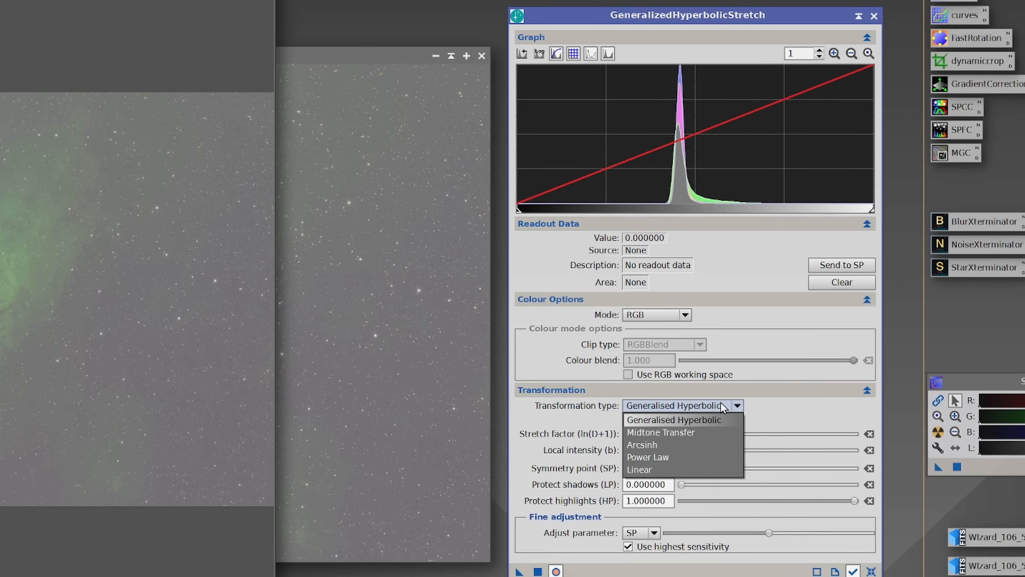
pyautogui.click(655, 469)
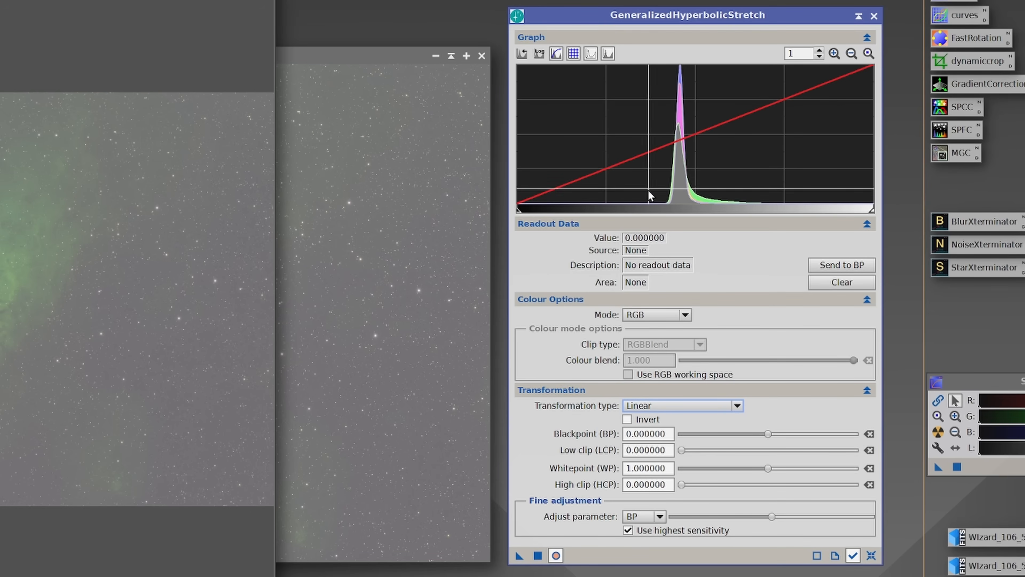
pyautogui.moveTo(518, 214); pyautogui.dragTo(651, 242)
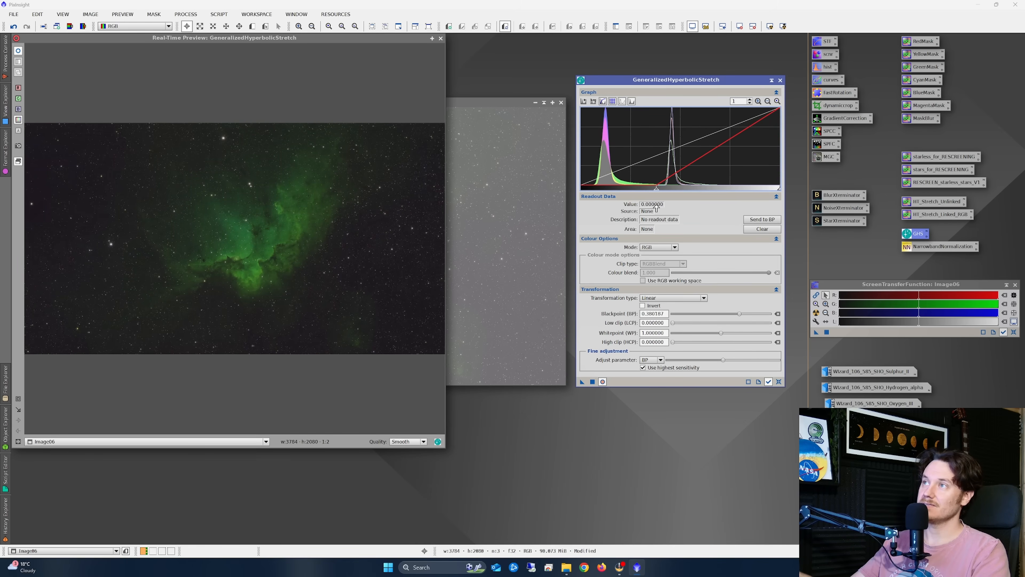
# Step: Apply the linear transformation with a blackpoint of 0.393574 to the colour image, then reset and close GeneralizedHyperbolicStretch
pyautogui.moveTo(656, 205); pyautogui.dragTo(660, 211)
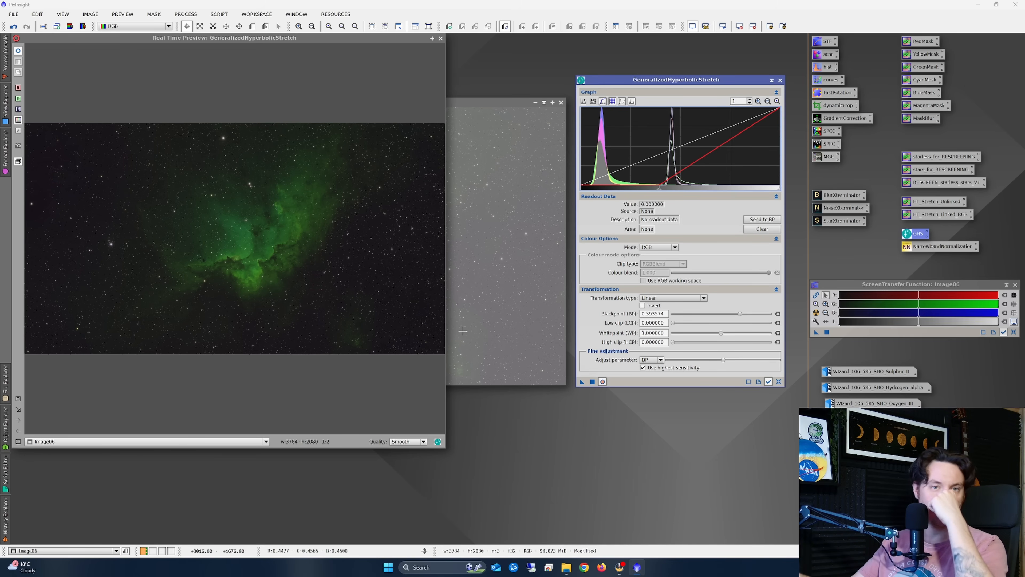
pyautogui.click(592, 381)
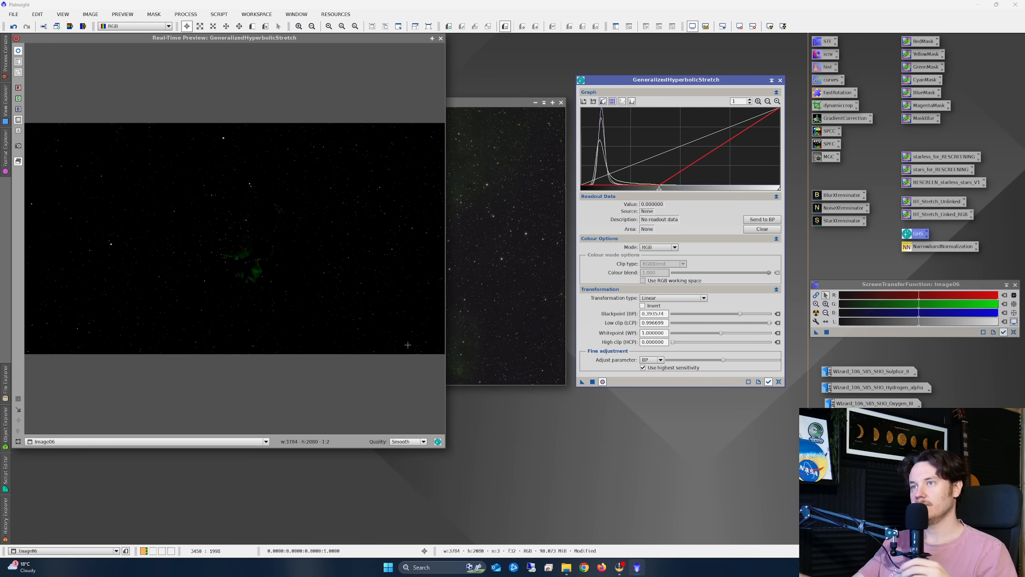
pyautogui.click(778, 381)
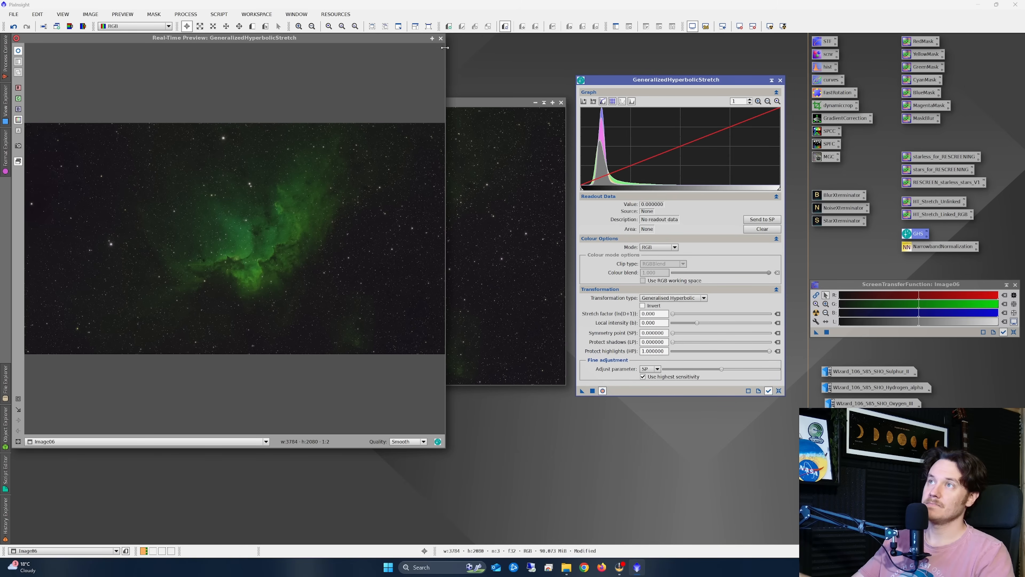
pyautogui.click(441, 39)
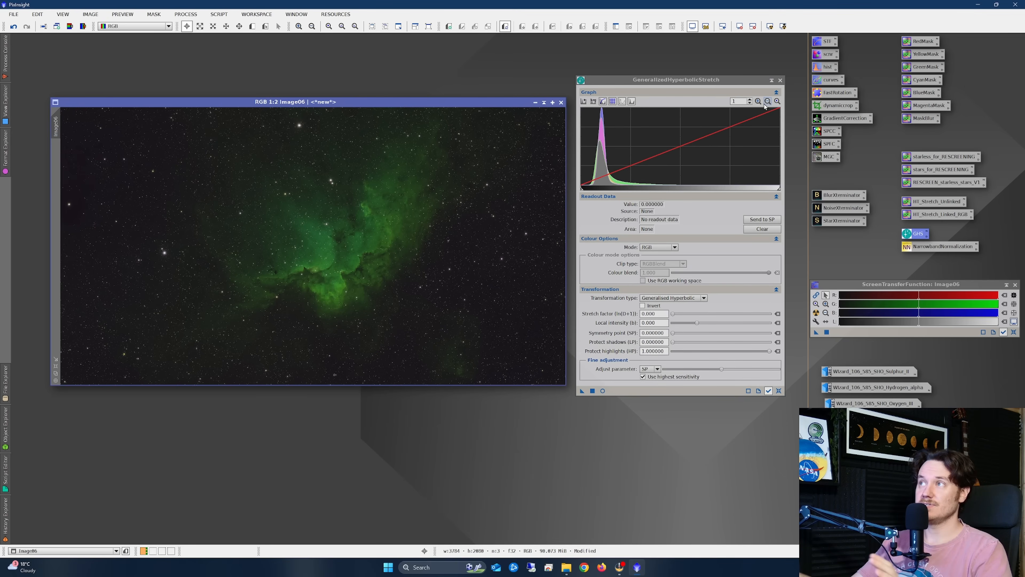
pyautogui.click(780, 80)
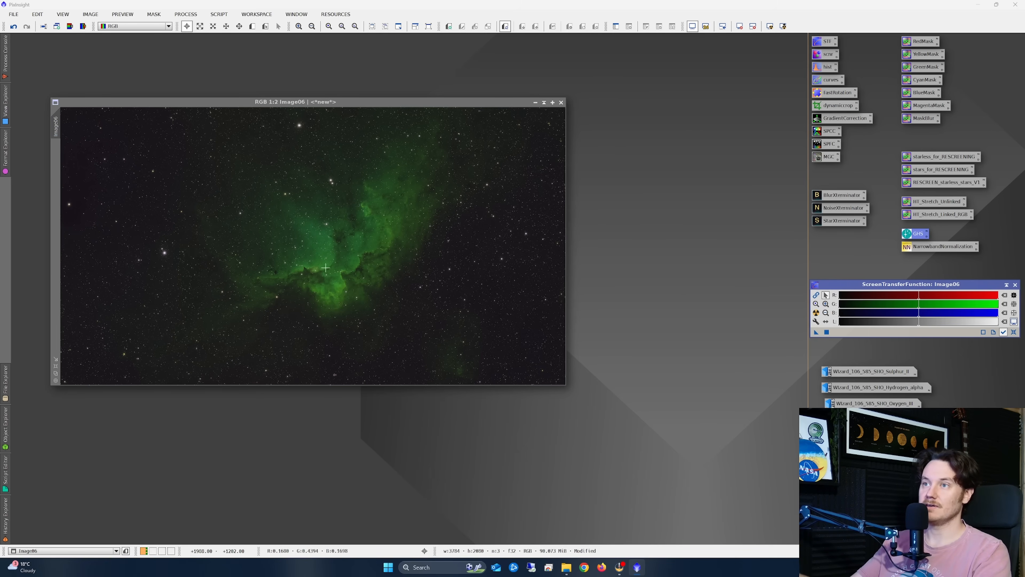
# Step: Denoise the colour image with NoiseXTerminator at denoise 0.90 and 2 iterations
pyautogui.click(306, 236)
pyautogui.scroll(3, 310, 226)
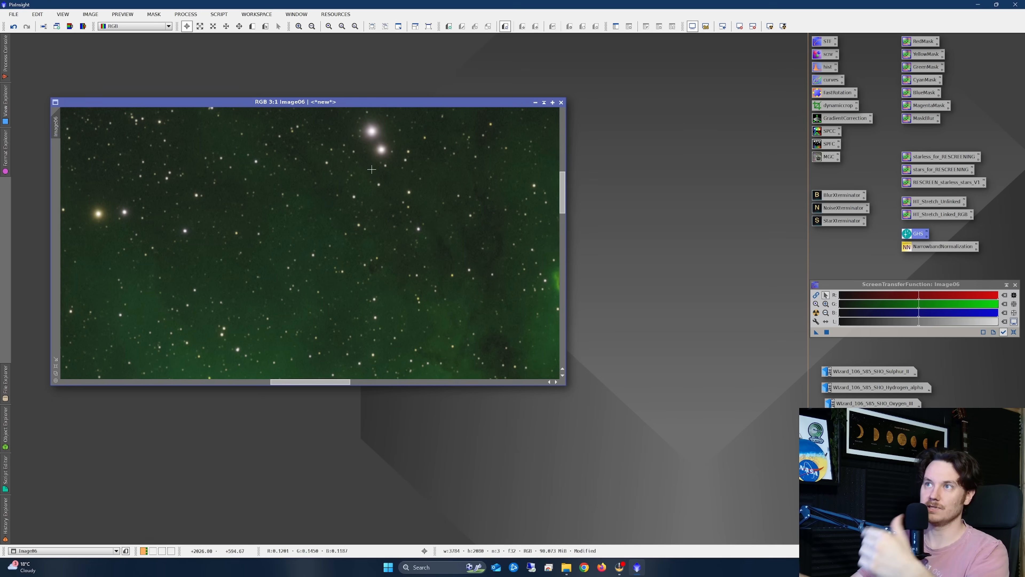
pyautogui.doubleClick(840, 220)
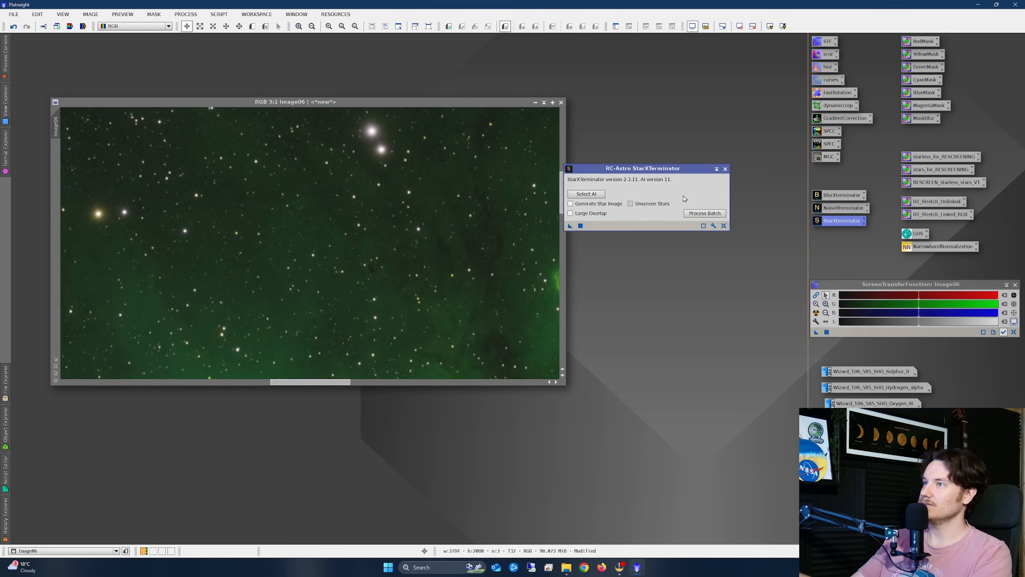
pyautogui.click(726, 169)
pyautogui.doubleClick(847, 208)
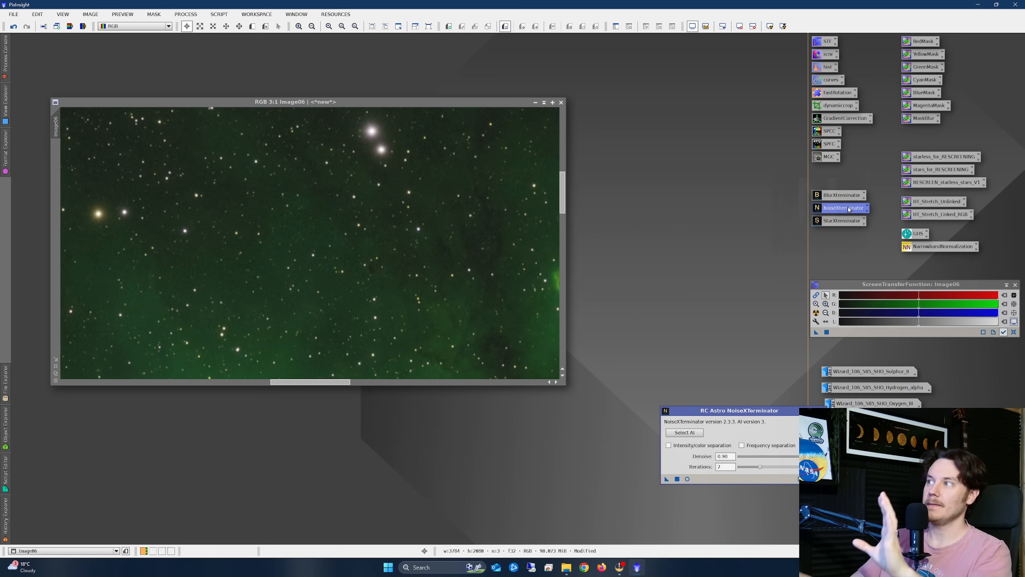
pyautogui.click(667, 479)
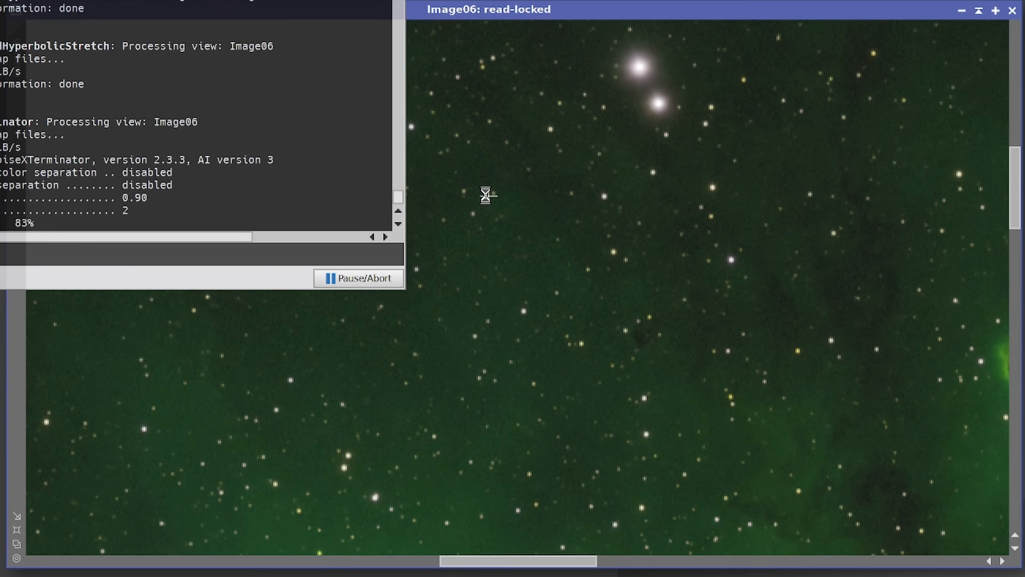
# Step: Undo the noise reduction to compare it on a close-up of the nebula, and close NoiseXTerminator
pyautogui.scroll(-2, 653, 289)
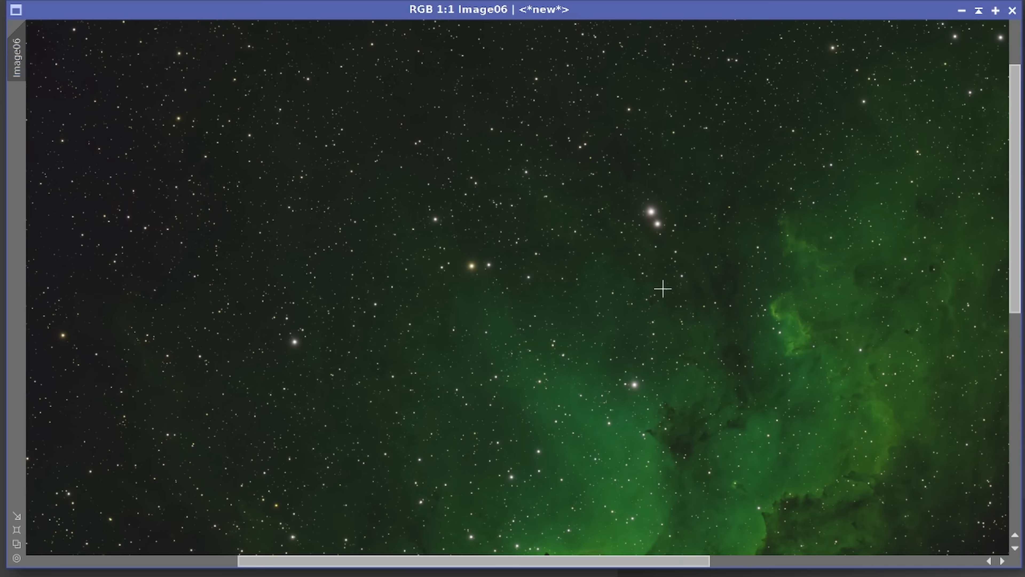
pyautogui.scroll(2, 817, 320)
pyautogui.rightClick(930, 185)
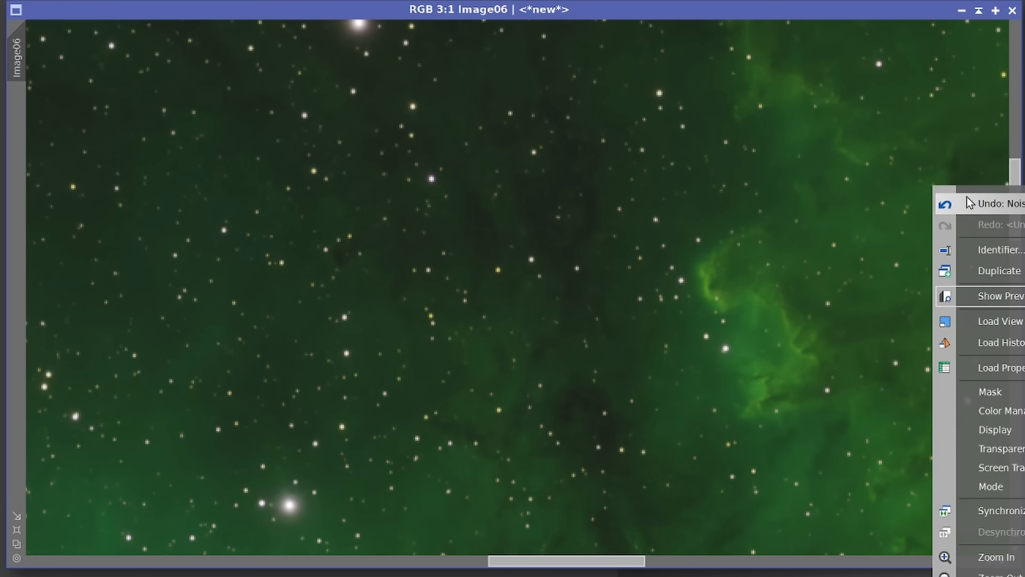
pyautogui.click(967, 197)
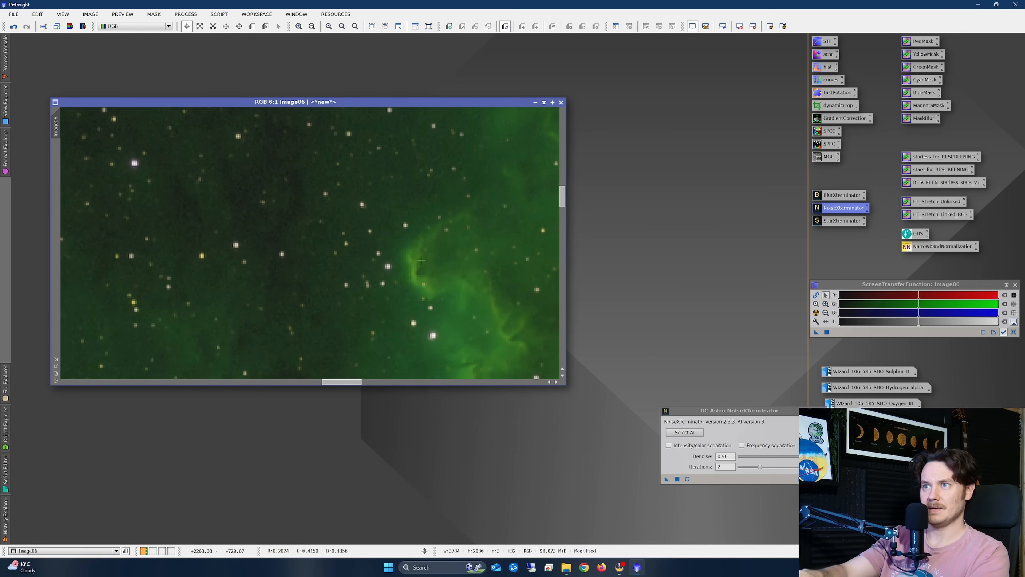
pyautogui.scroll(-6, 421, 260)
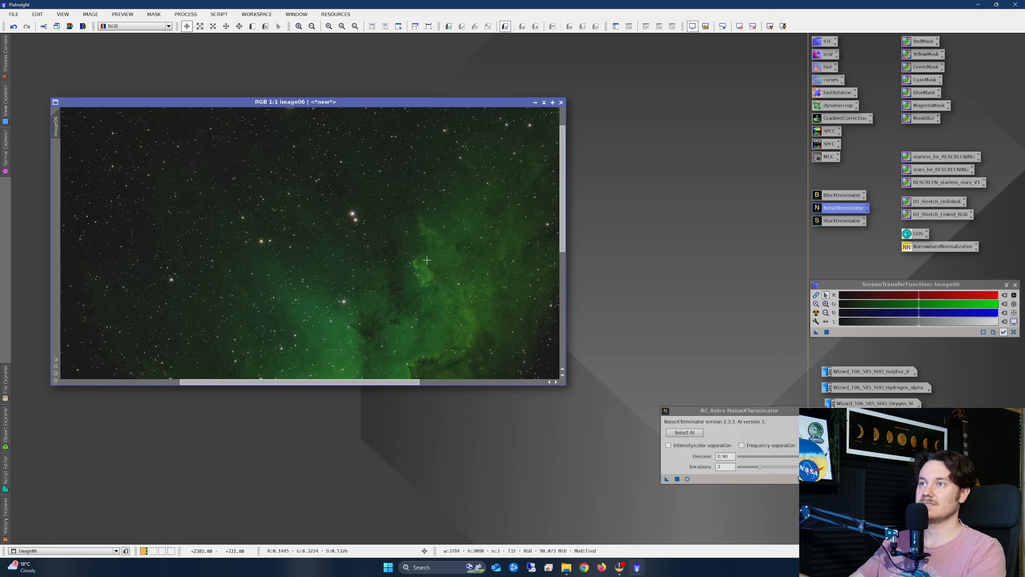
pyautogui.click(822, 411)
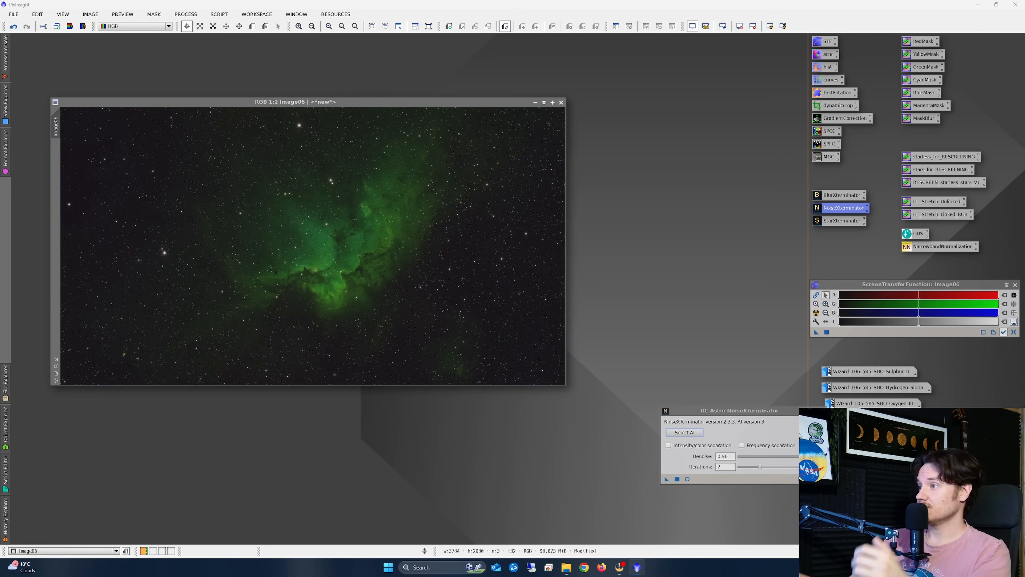
# Step: Remove the stars from the colour image with StarXTerminator, generating a separate star image with Unscreen Stars enabled
pyautogui.doubleClick(842, 221)
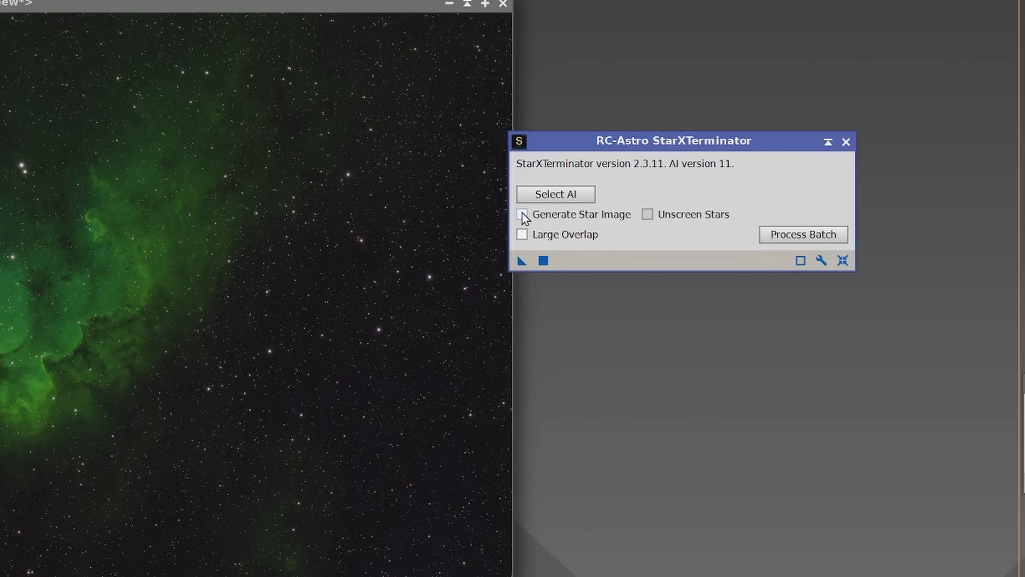
pyautogui.click(648, 215)
pyautogui.moveTo(522, 261); pyautogui.dragTo(240, 259)
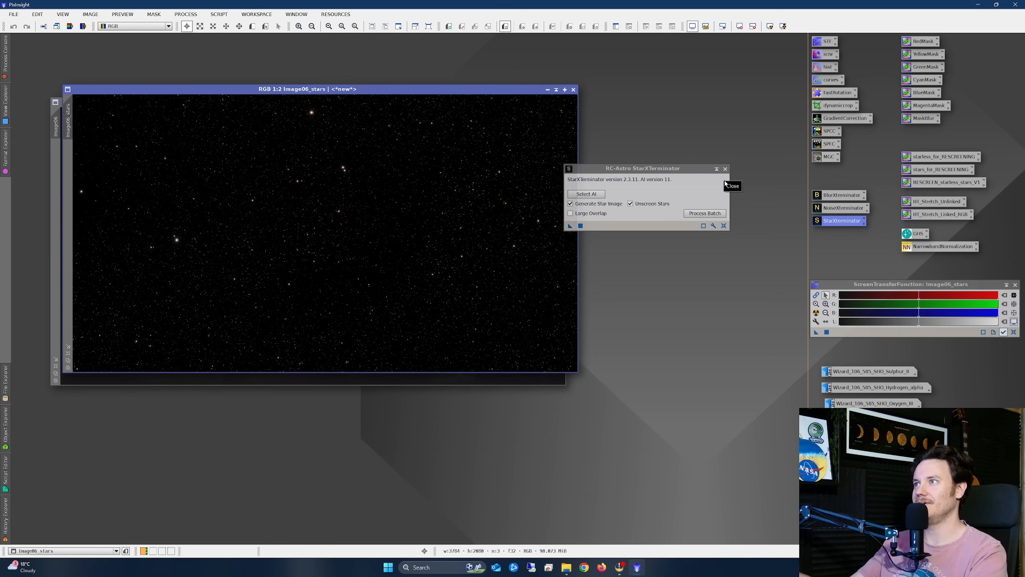
pyautogui.click(726, 168)
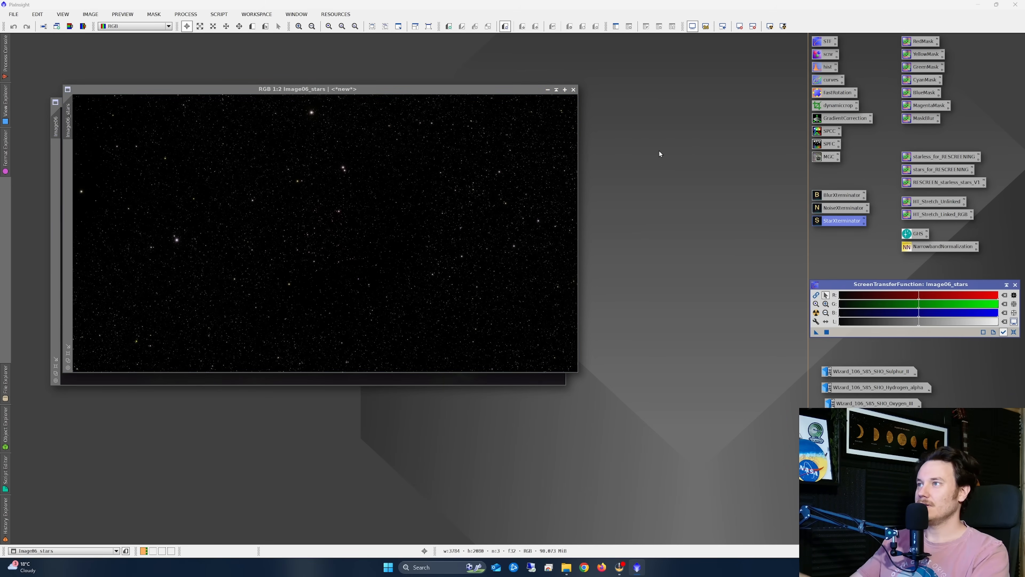
# Step: Move the star image and the starless nebula image apart so that both windows are accessible
pyautogui.moveTo(384, 90); pyautogui.dragTo(352, 54)
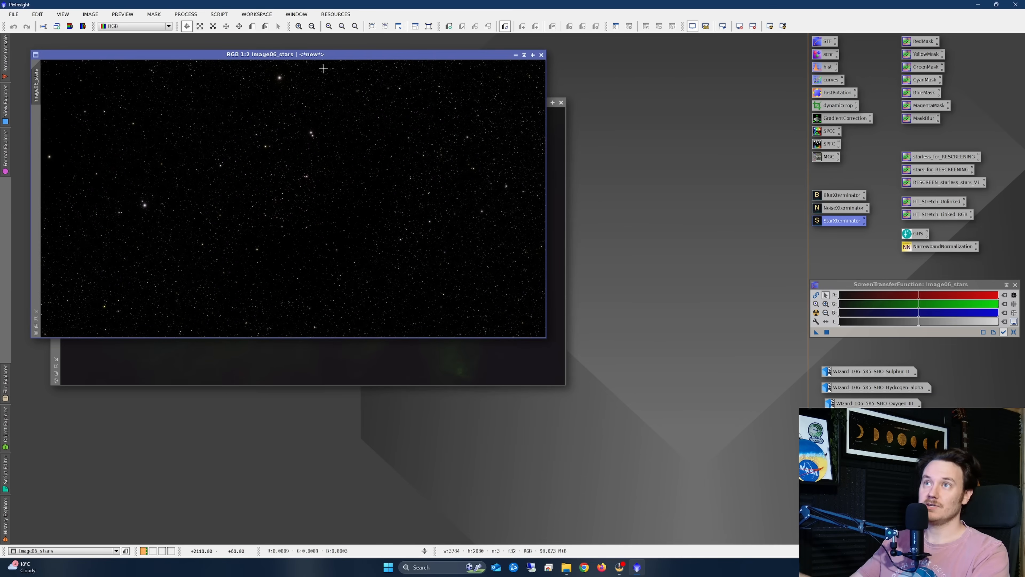
pyautogui.click(471, 357)
pyautogui.moveTo(377, 109); pyautogui.dragTo(437, 147)
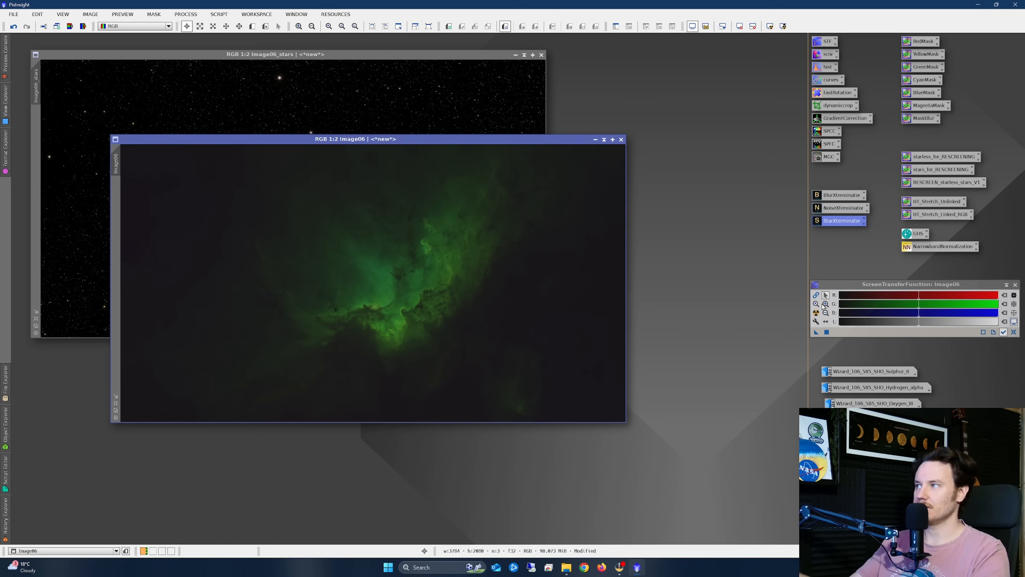
# Step: Open NarrowbandNormalization with a real-time preview of the starless image, reset its parameters and choose the SHO palette
pyautogui.doubleClick(940, 246)
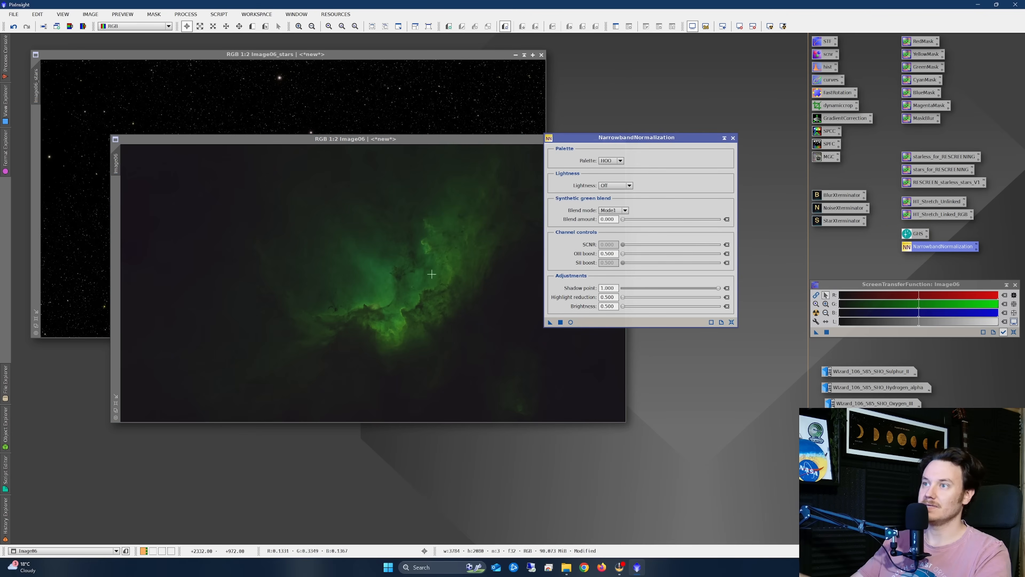
pyautogui.click(571, 322)
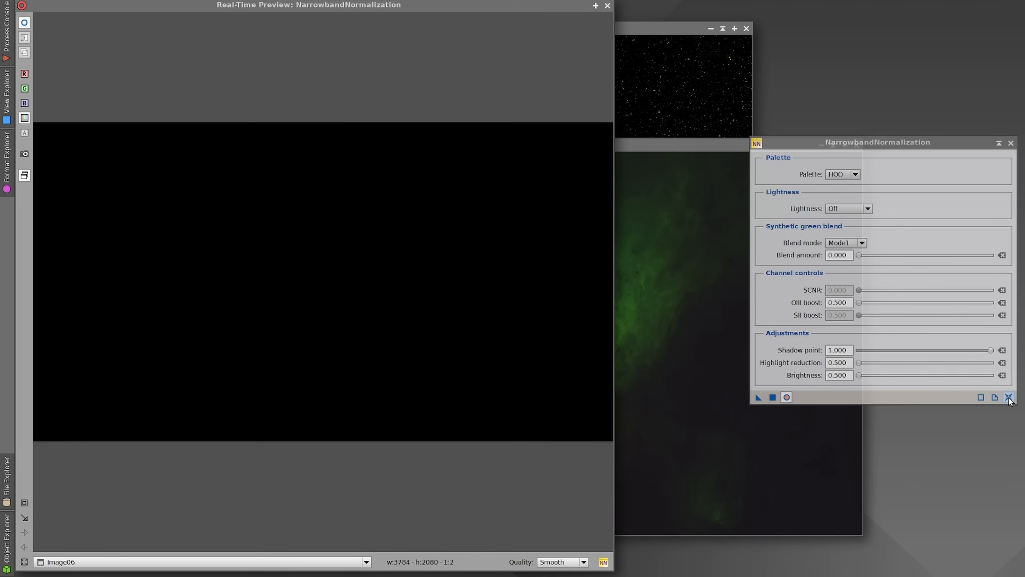
pyautogui.click(1008, 398)
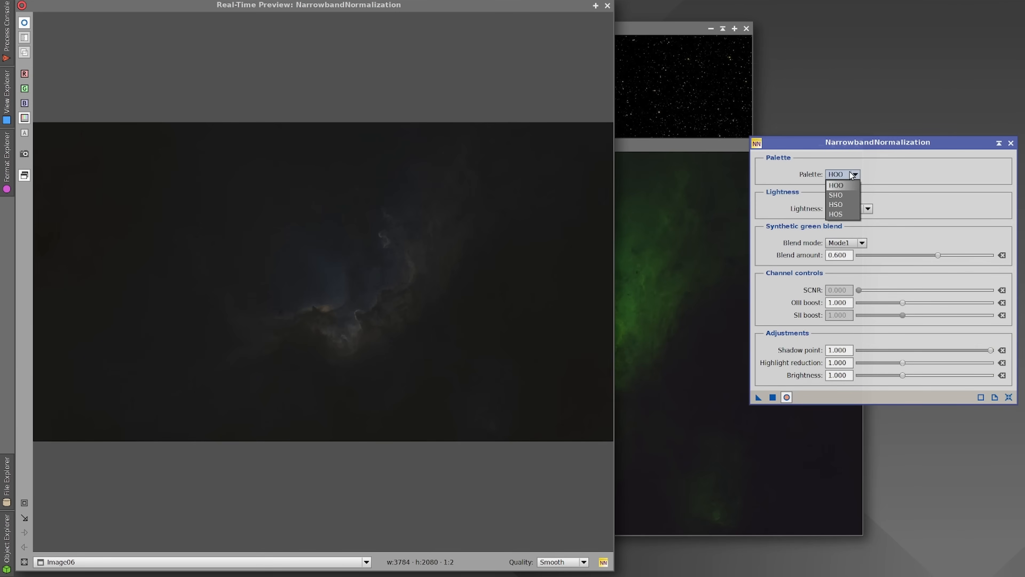
pyautogui.click(844, 196)
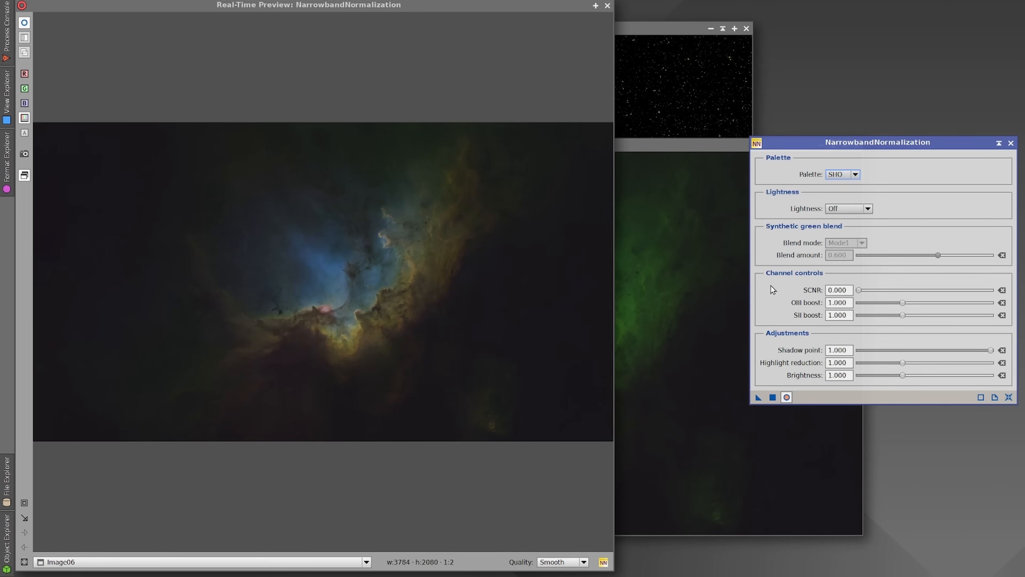
# Step: Set the SII boost to 1.460, judging the colours on a close-up preview of the nebula core
pyautogui.click(66, 464)
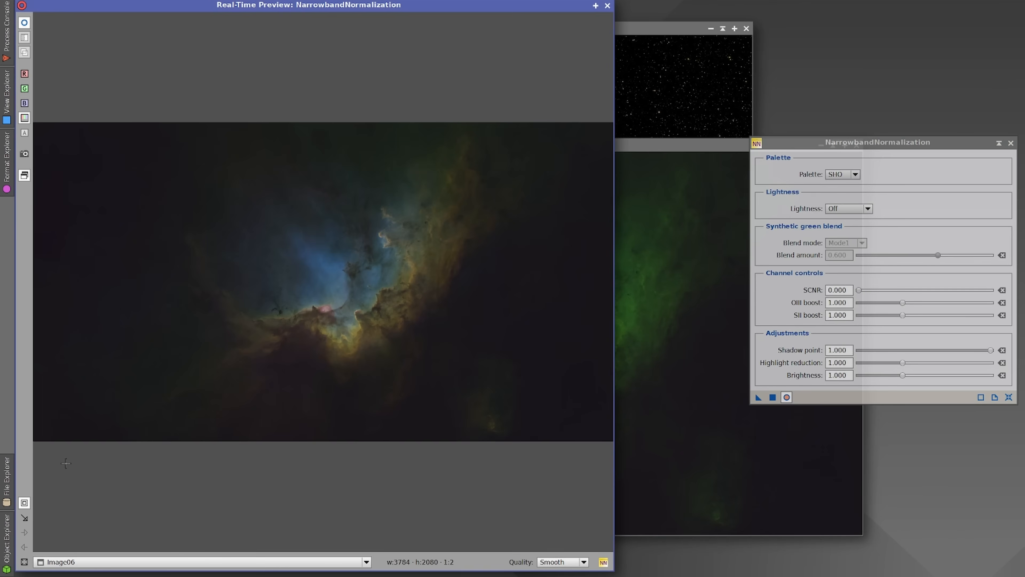
pyautogui.moveTo(207, 199); pyautogui.dragTo(456, 370)
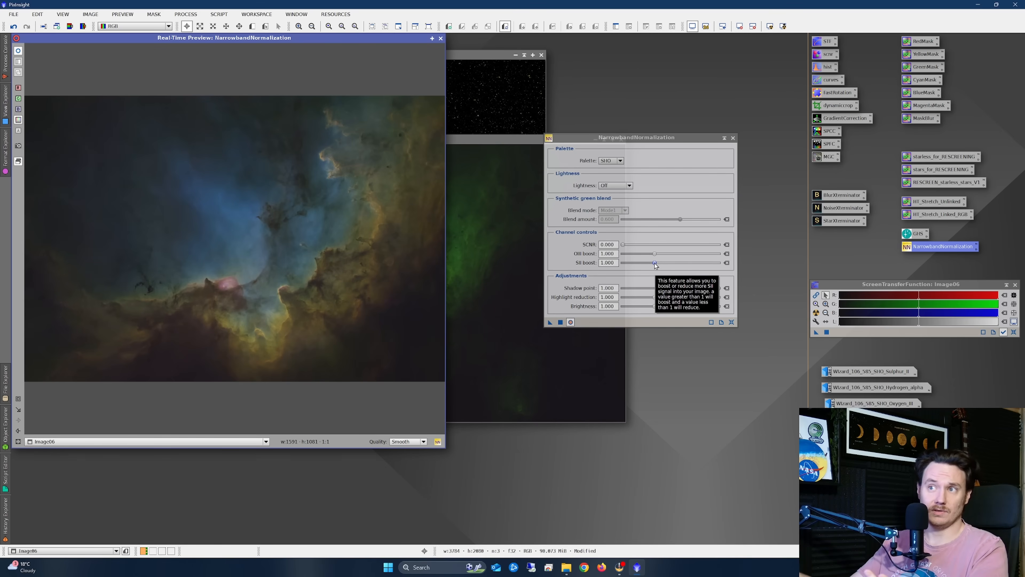
pyautogui.moveTo(656, 265); pyautogui.dragTo(766, 270)
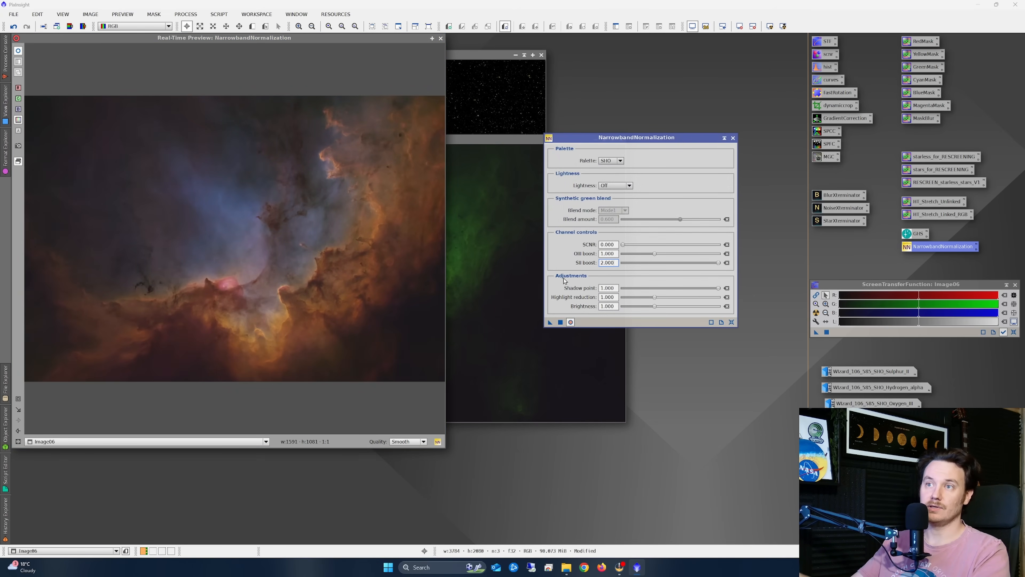
pyautogui.moveTo(719, 263); pyautogui.dragTo(681, 267)
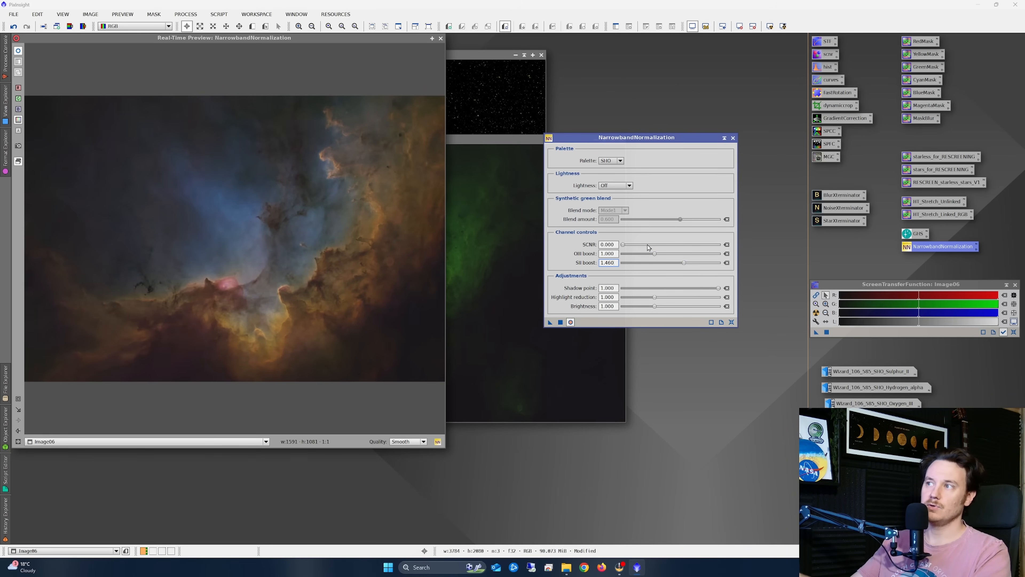
# Step: Set the OIII boost to 1.217 and, after testing stronger green removal, return SCNR to 0.000
pyautogui.moveTo(656, 256); pyautogui.dragTo(703, 245)
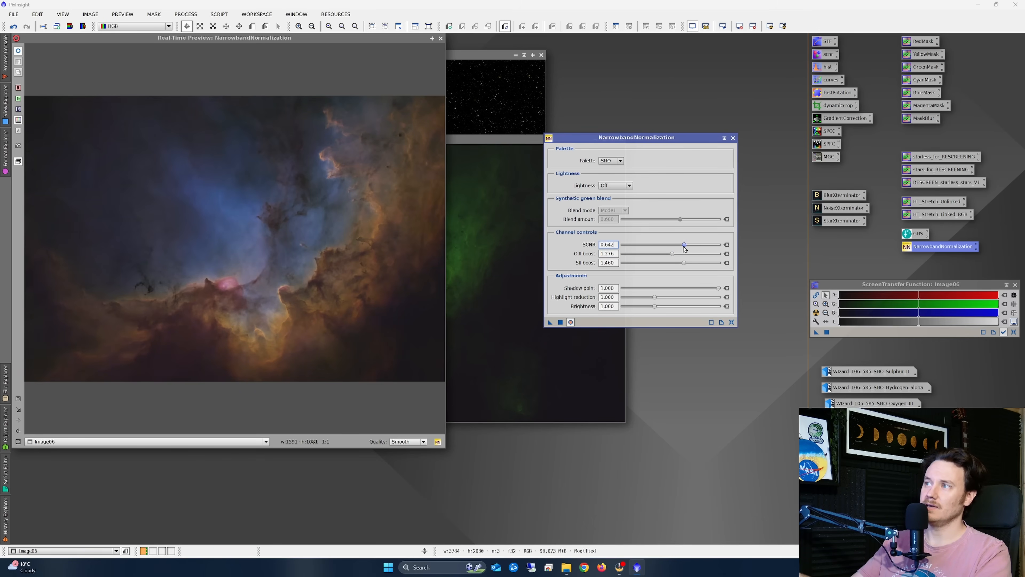
pyautogui.moveTo(684, 247); pyautogui.dragTo(623, 246)
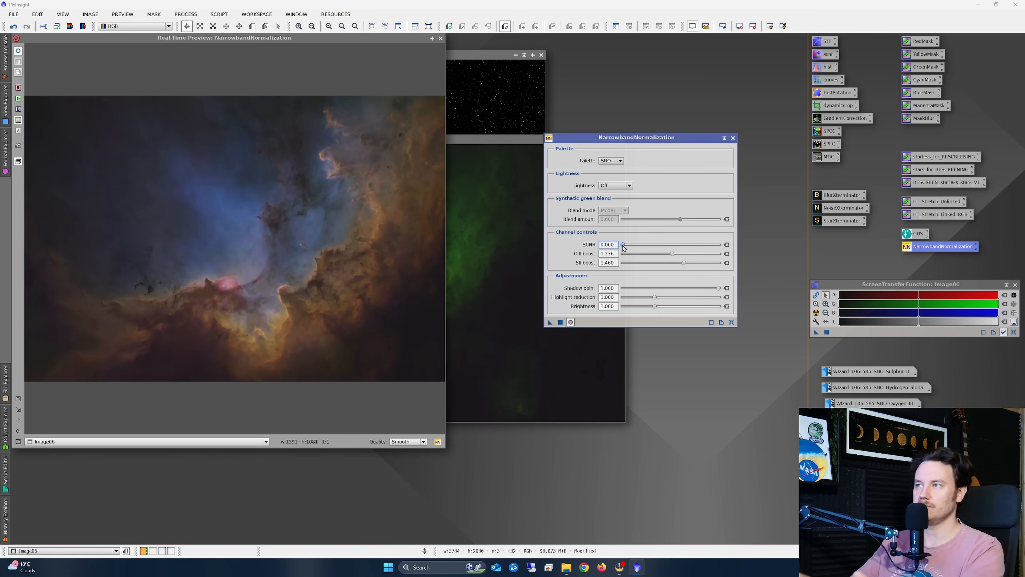
pyautogui.moveTo(623, 248); pyautogui.dragTo(632, 253)
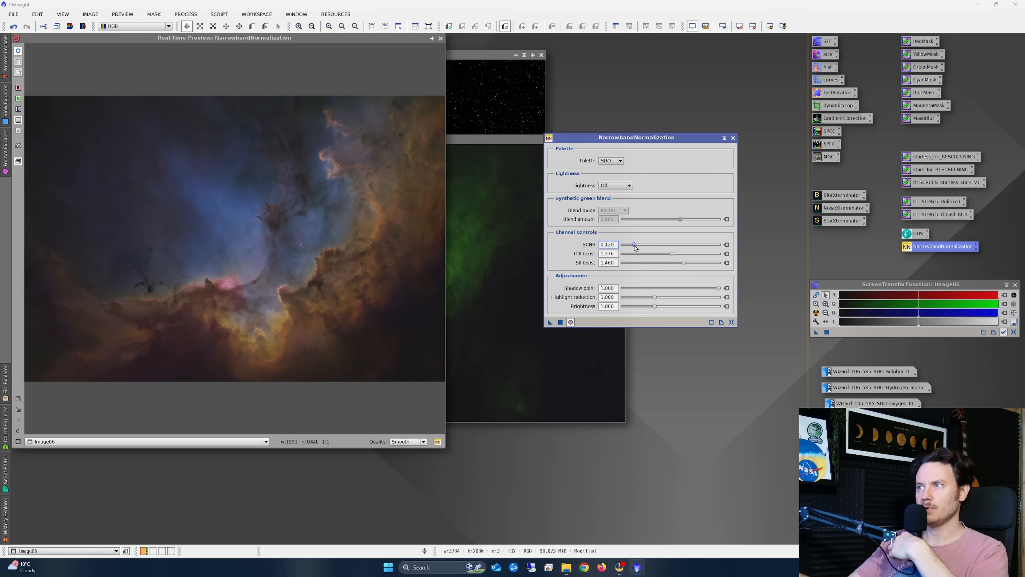
pyautogui.moveTo(634, 245); pyautogui.dragTo(622, 245)
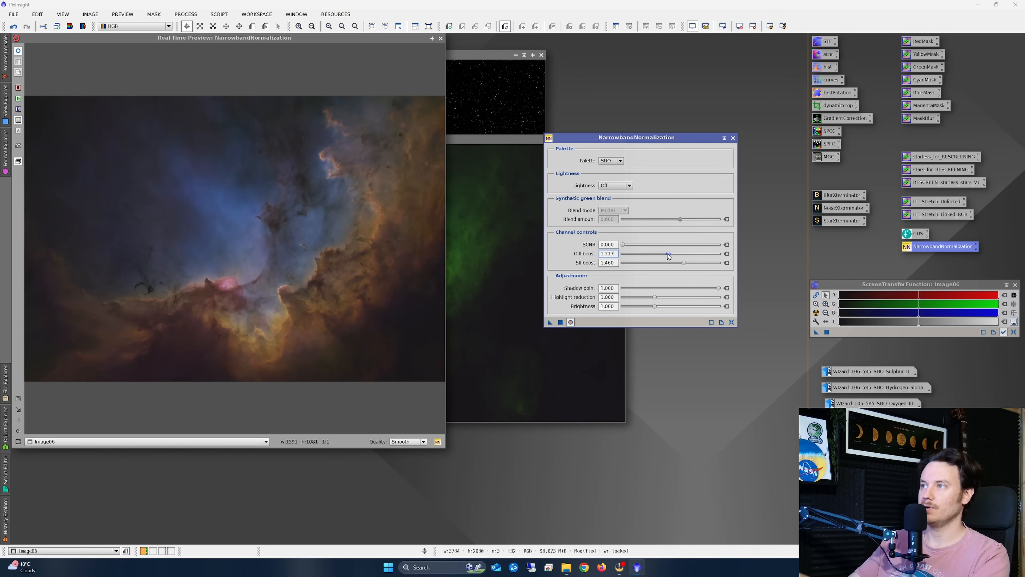
# Step: Apply the narrowband normalization to the starless image, then reset and close NarrowbandNormalization
pyautogui.click(561, 322)
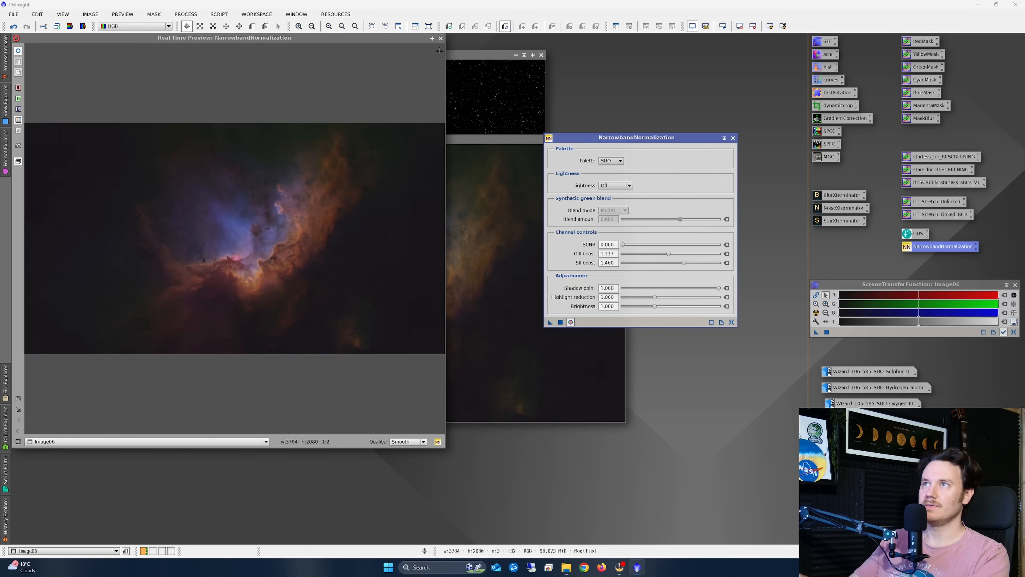
pyautogui.click(731, 323)
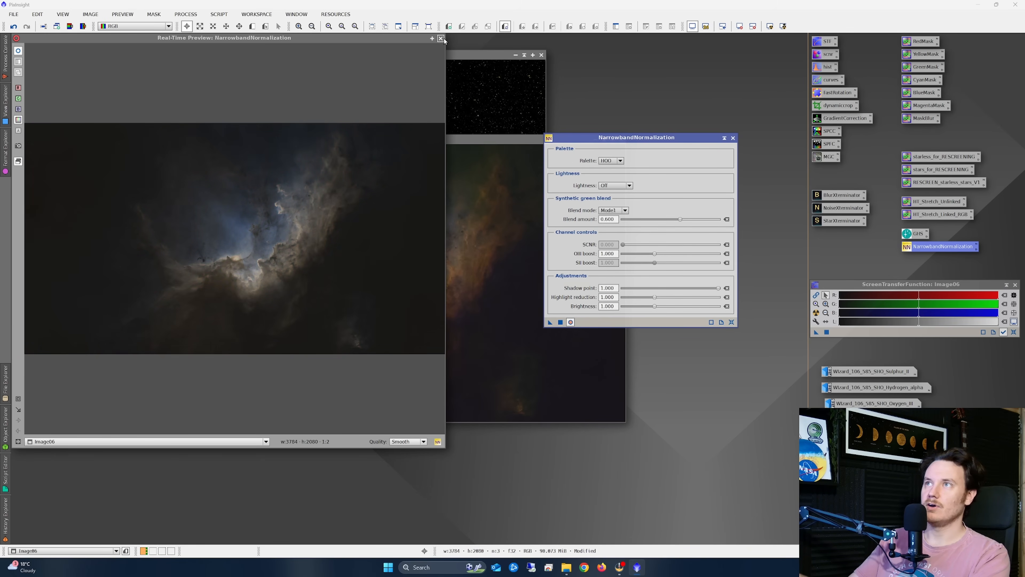
pyautogui.click(441, 39)
pyautogui.click(733, 138)
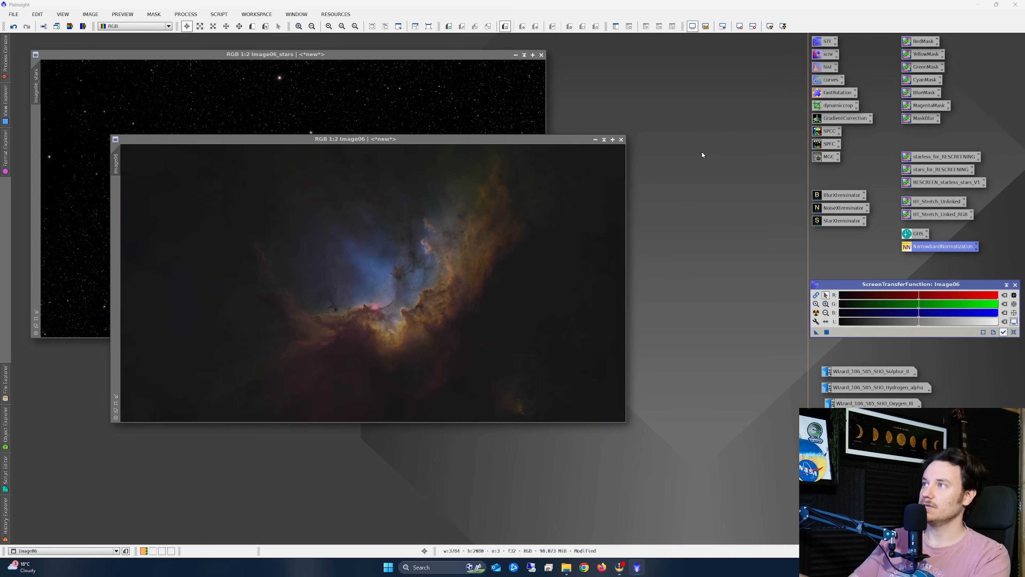
pyautogui.scroll(2, 366, 242)
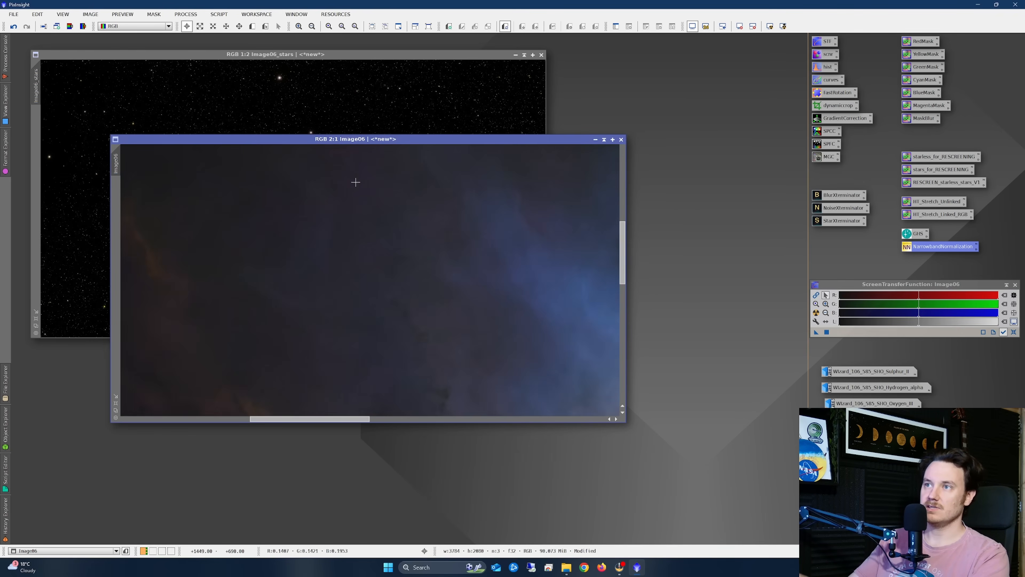
# Step: Invert the starless image, apply SCNR to it to remove the magenta cast, and invert it back
pyautogui.scroll(-2, 404, 228)
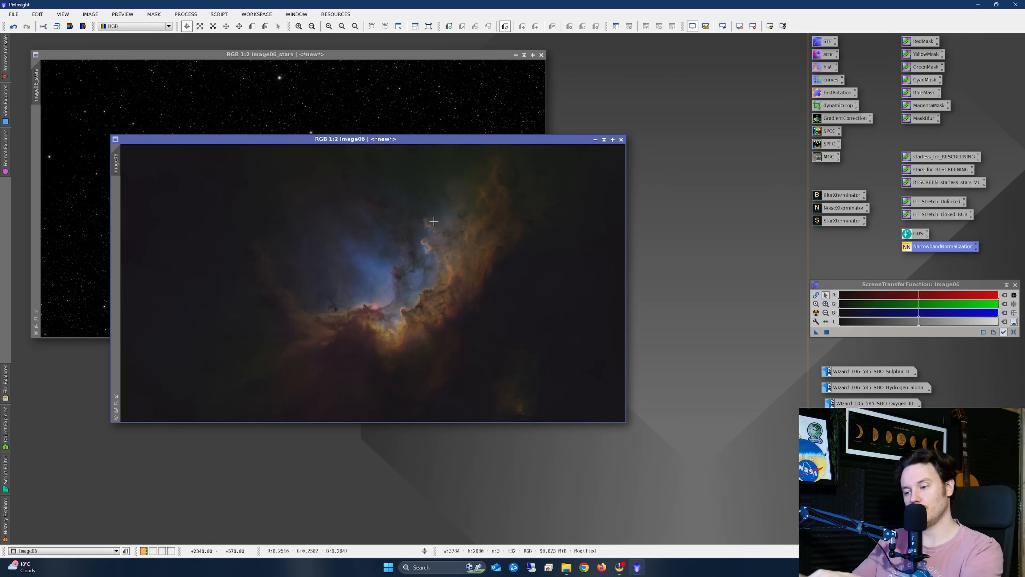
pyautogui.hotkey('ctrl', 'i')
pyautogui.doubleClick(823, 54)
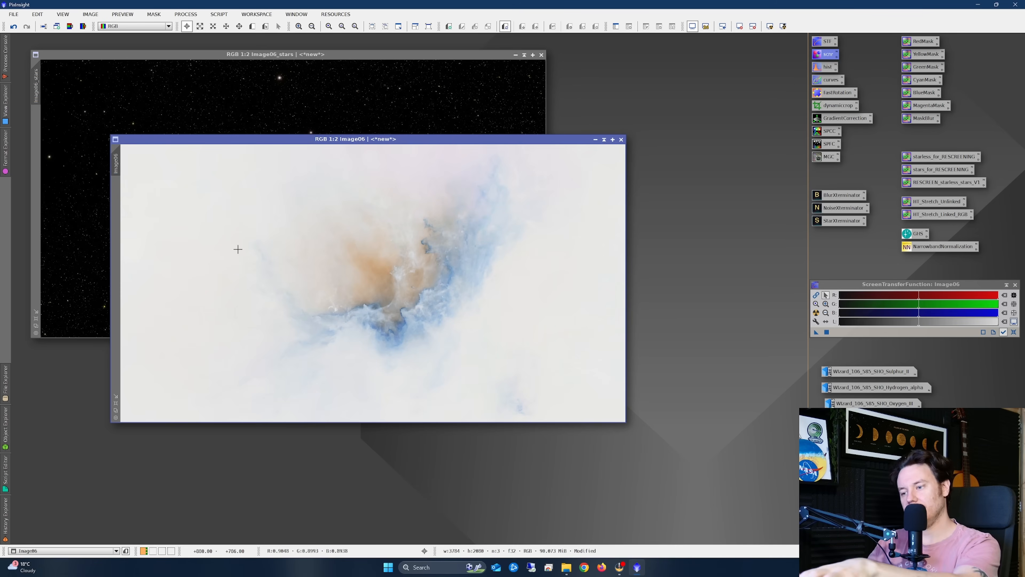
pyautogui.hotkey('ctrl', 'i')
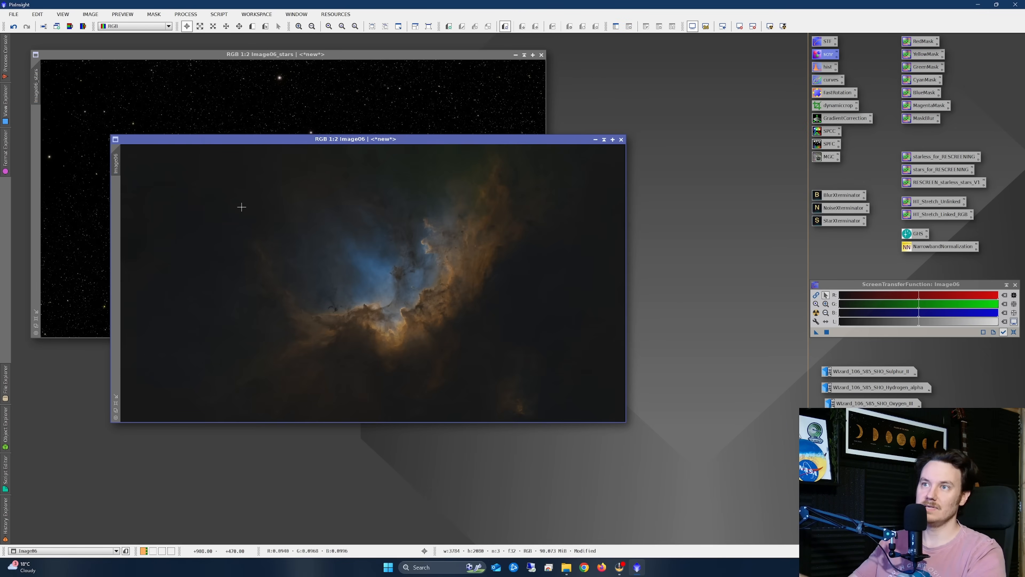
pyautogui.scroll(2, 335, 241)
pyautogui.scroll(-4, 436, 288)
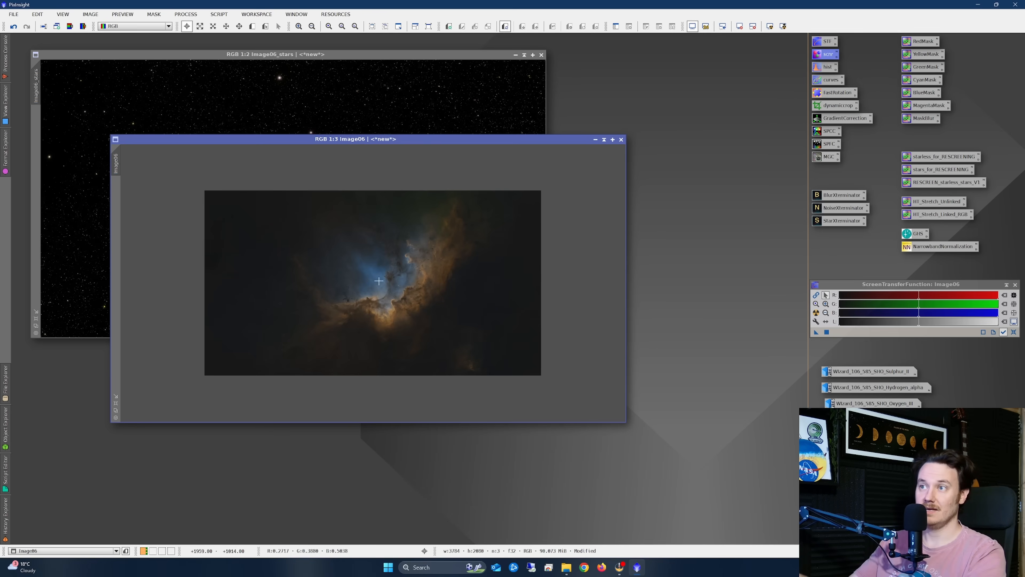
pyautogui.scroll(2, 418, 298)
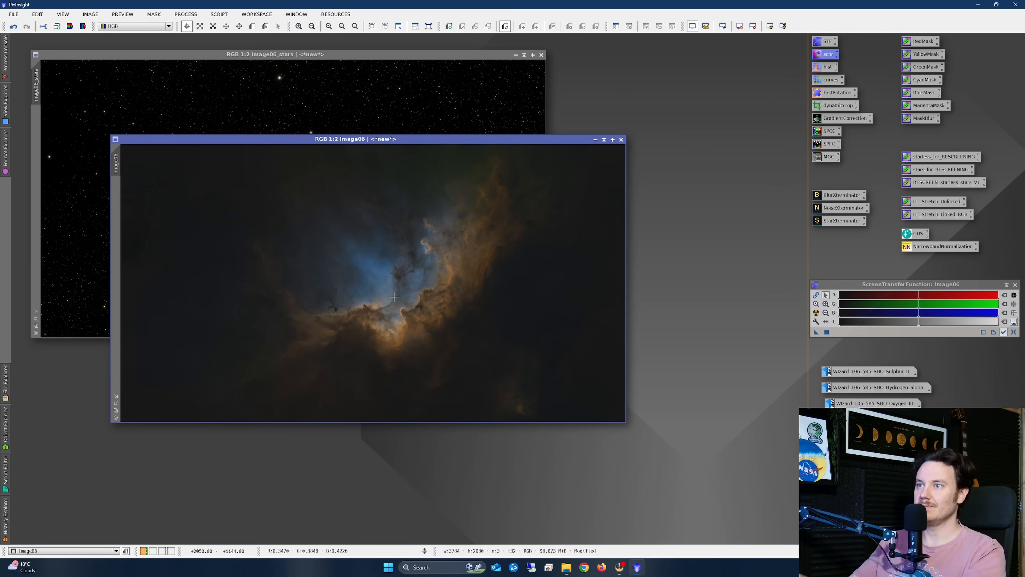
pyautogui.scroll(2, 394, 297)
pyautogui.scroll(-2, 426, 286)
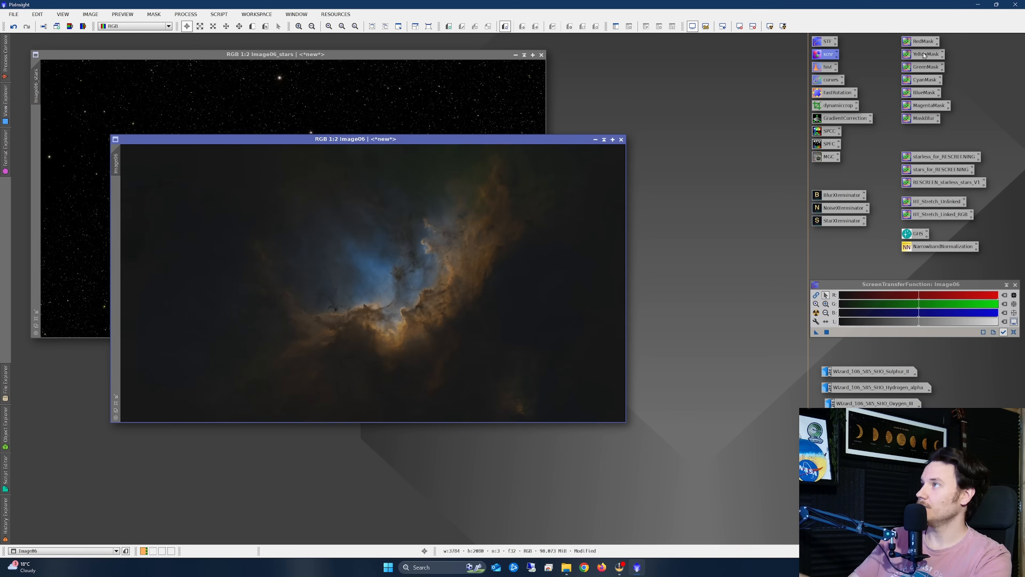
# Step: Create a yellow mask from the starless image and soften it with MaskBlur, comparing the mask with and without the blur
pyautogui.moveTo(925, 55); pyautogui.dragTo(493, 270)
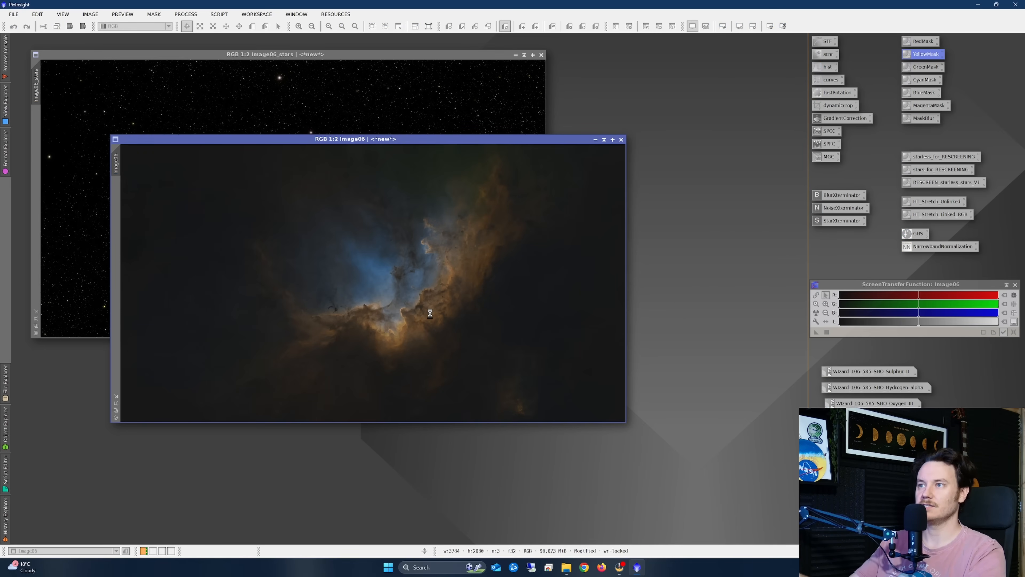
pyautogui.moveTo(920, 119); pyautogui.dragTo(231, 259)
pyautogui.moveTo(323, 98); pyautogui.dragTo(357, 145)
pyautogui.scroll(3, 441, 236)
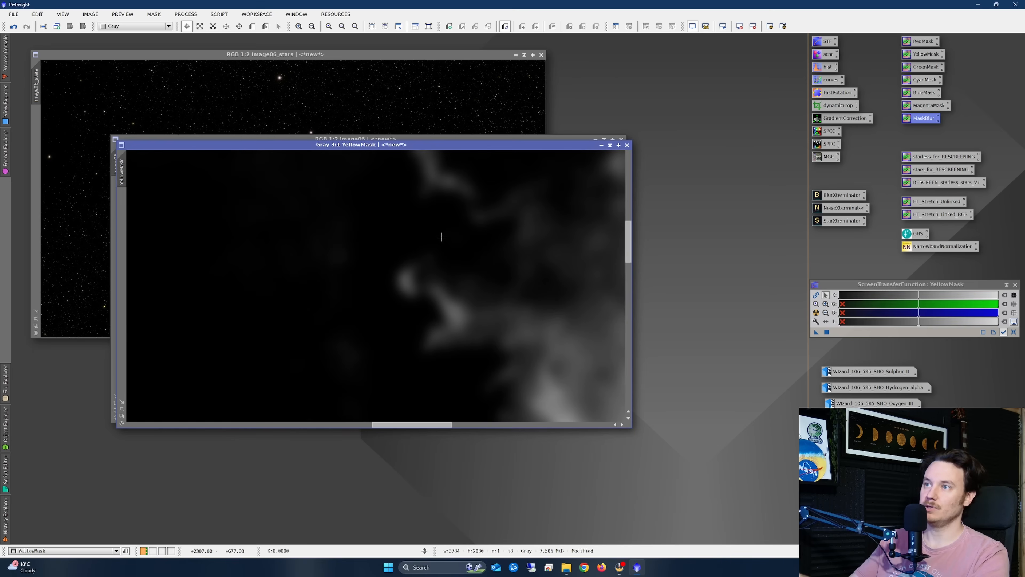
pyautogui.rightClick(499, 315)
pyautogui.click(519, 324)
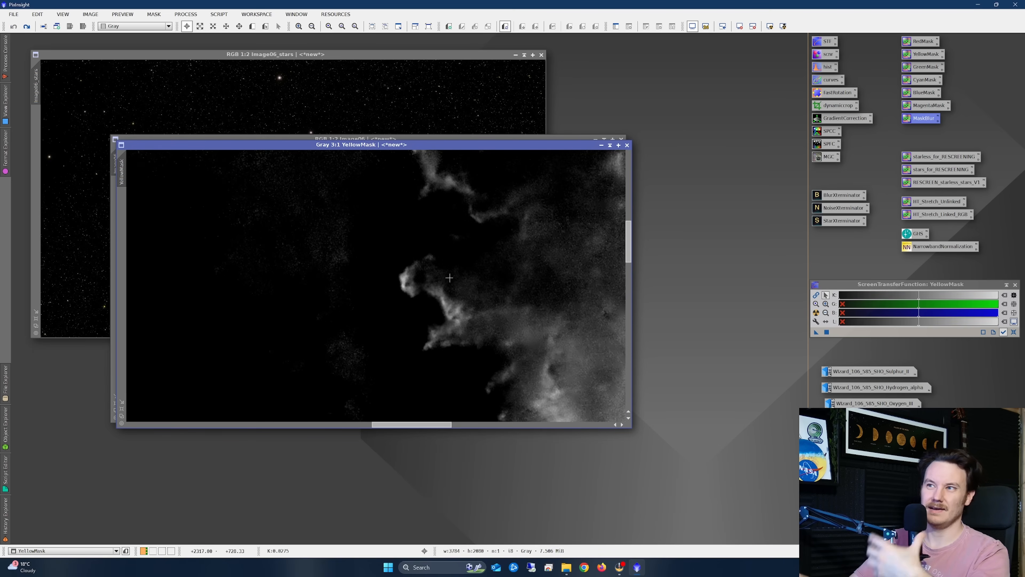
pyautogui.rightClick(498, 245)
pyautogui.click(516, 267)
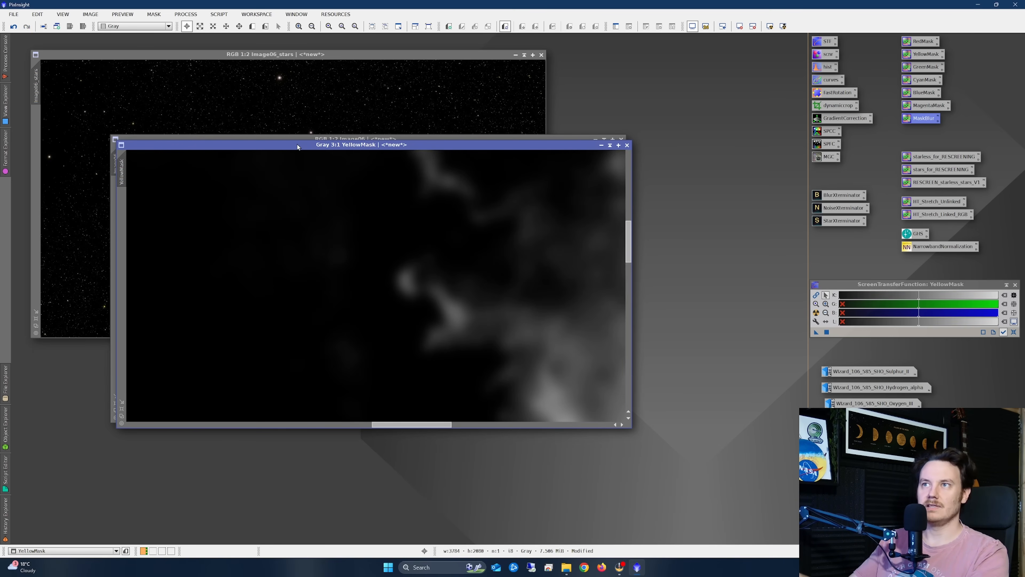
# Step: Apply the blurred yellow mask to the starless image Image06
pyautogui.moveTo(298, 146); pyautogui.dragTo(454, 252)
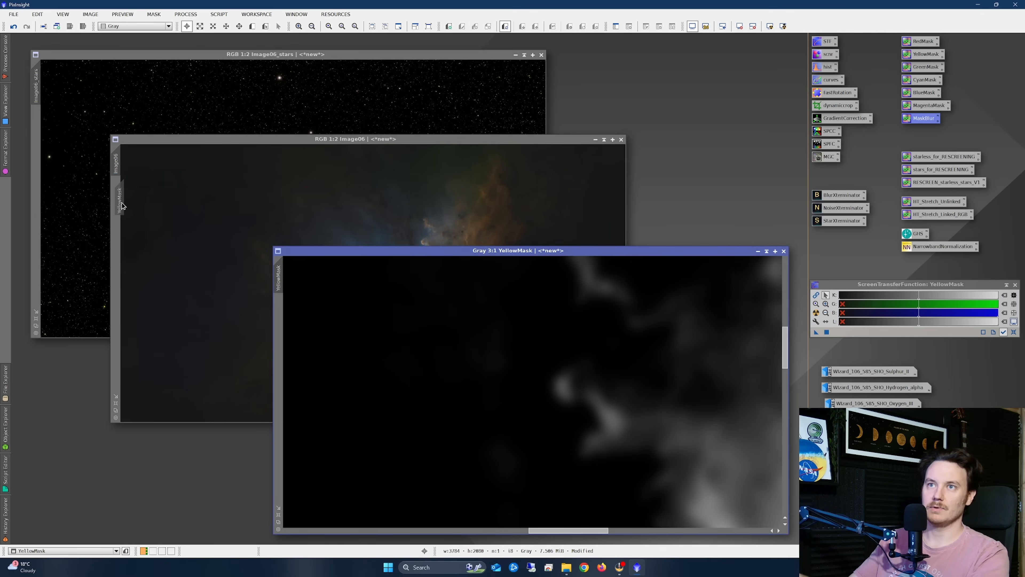
pyautogui.moveTo(121, 201); pyautogui.dragTo(121, 201)
pyautogui.click(233, 199)
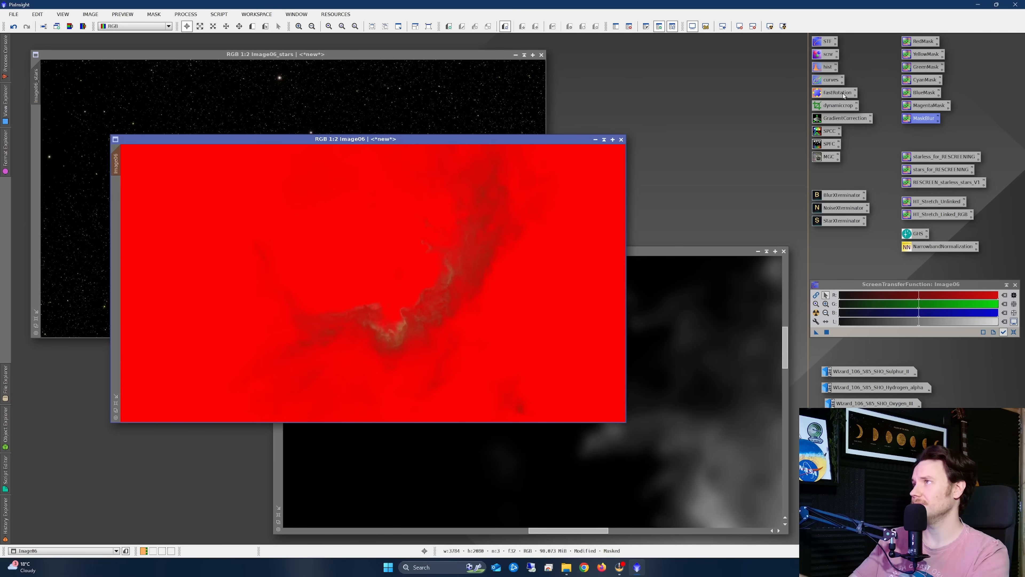
# Step: Open CurvesTransformation with an enlarged real-time preview and shape the green curve through about 0.475/0.591 and 0.208/0.179 (input/output)
pyautogui.doubleClick(829, 81)
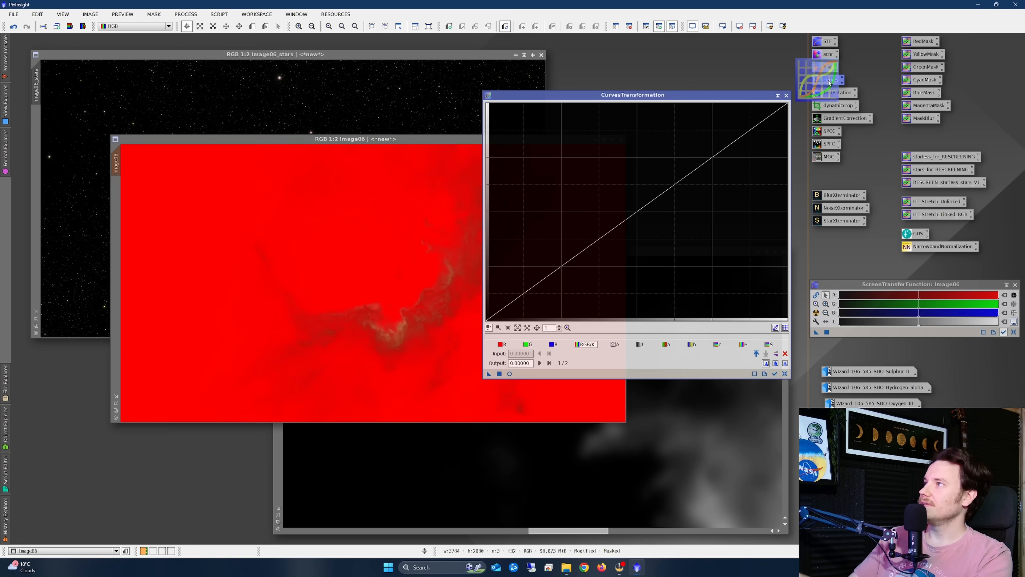
pyautogui.click(510, 374)
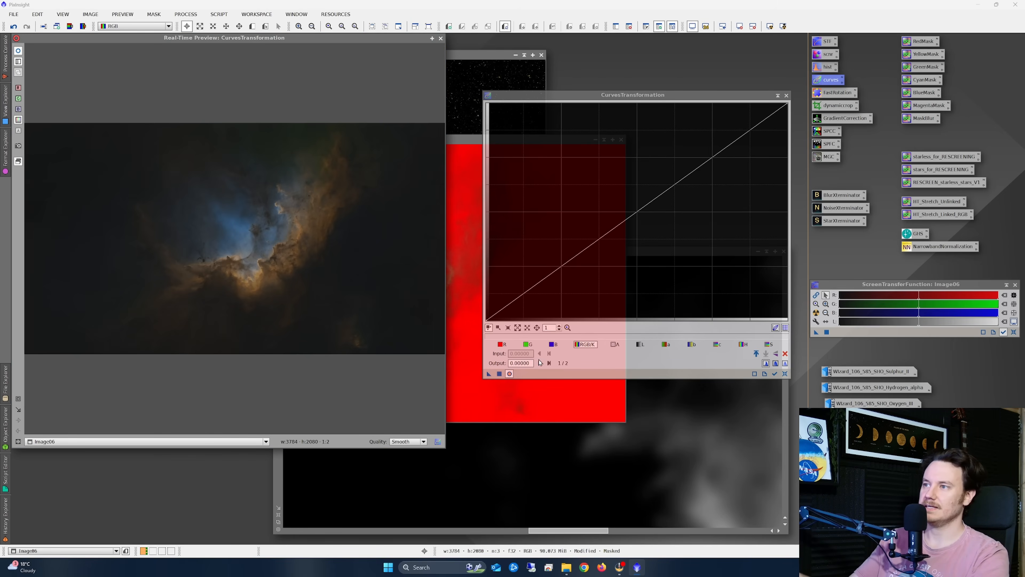
pyautogui.click(527, 344)
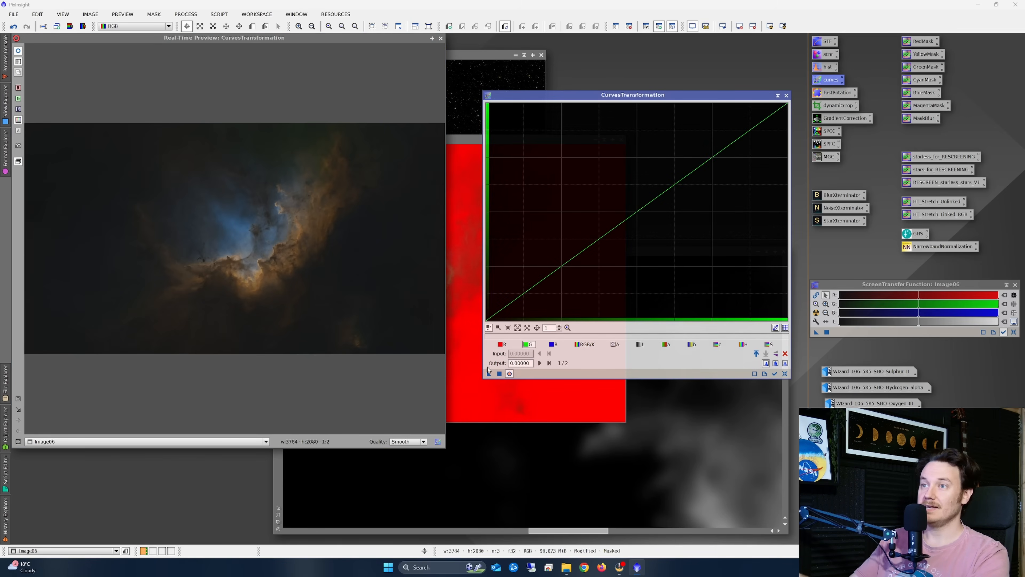
pyautogui.moveTo(444, 448); pyautogui.dragTo(585, 491)
pyautogui.moveTo(680, 101); pyautogui.dragTo(731, 75)
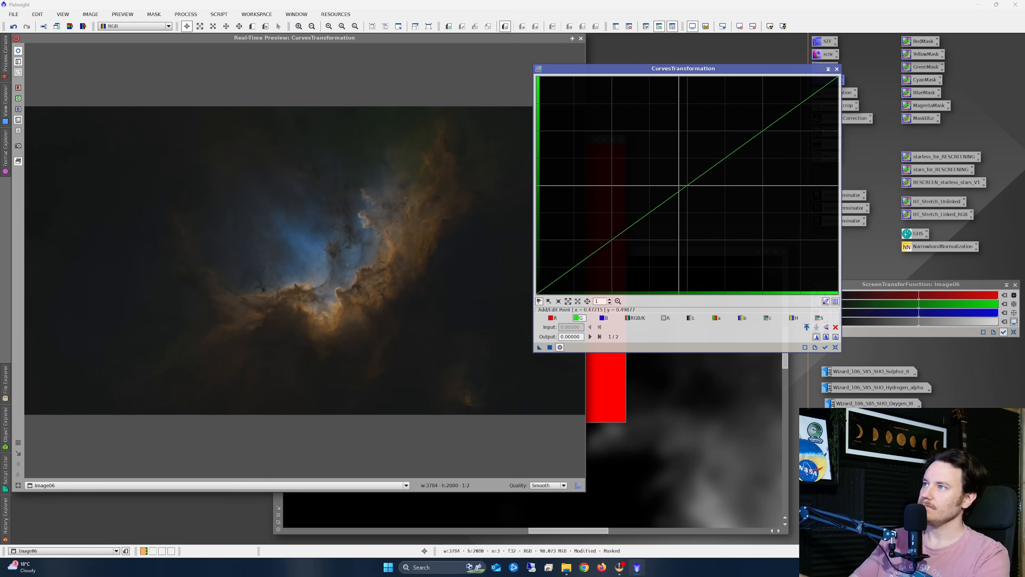
pyautogui.moveTo(683, 188); pyautogui.dragTo(679, 166)
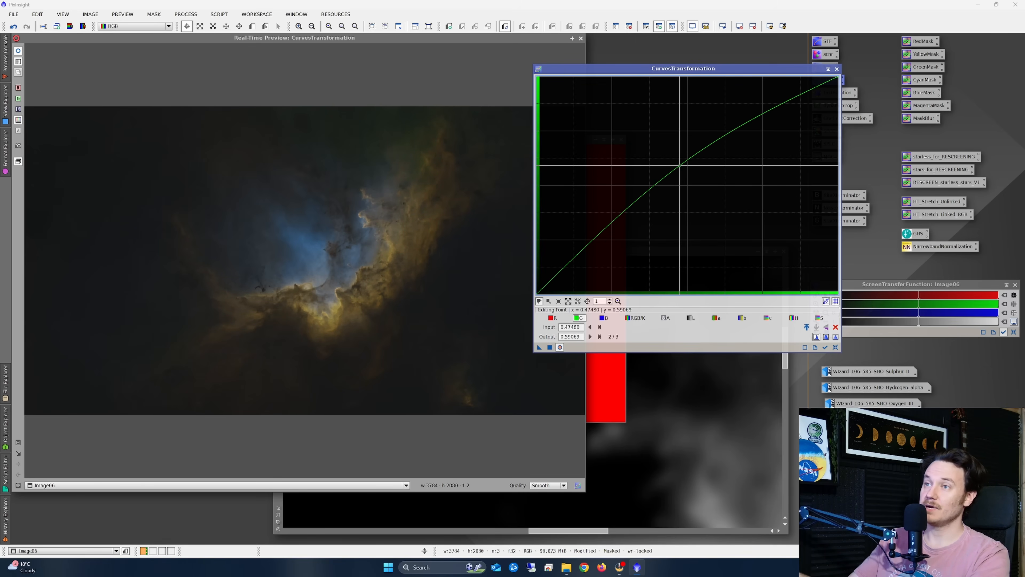
pyautogui.moveTo(618, 227); pyautogui.dragTo(599, 255)
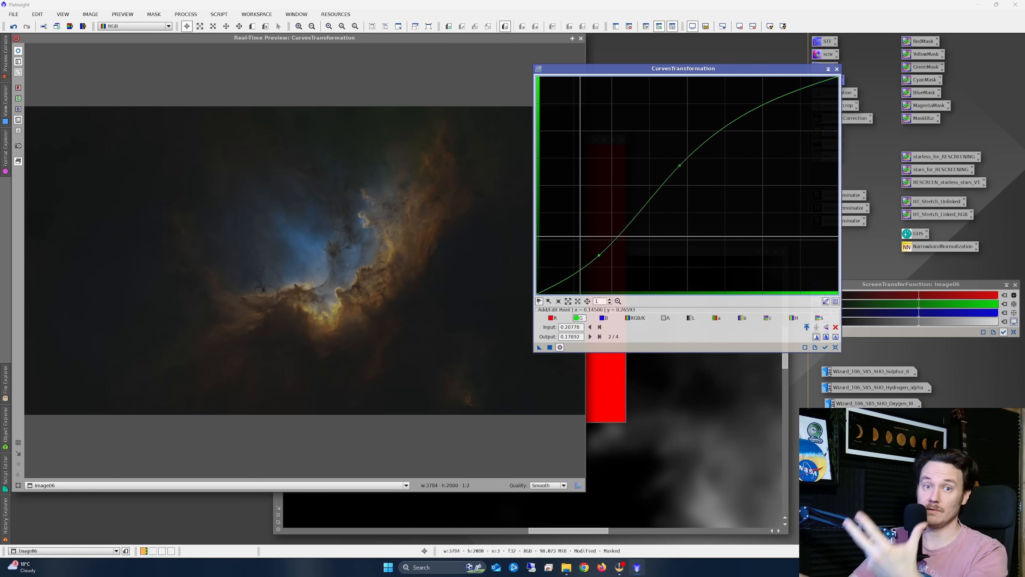
# Step: Shape the red curve with a raised midtone point at about 0.475/0.585 and a shadow point at about 0.165/0.174
pyautogui.click(553, 318)
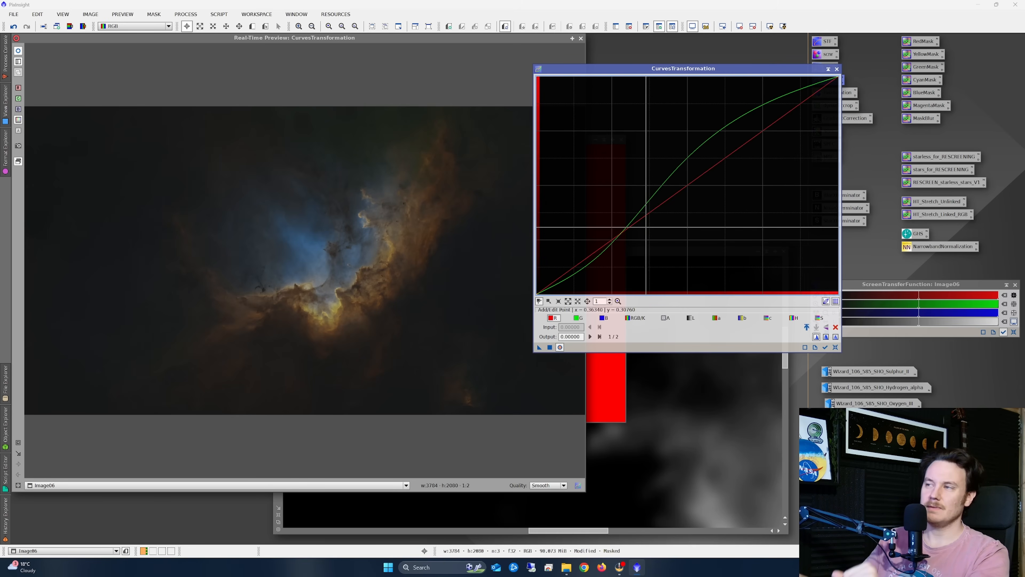
pyautogui.moveTo(685, 187); pyautogui.dragTo(679, 166)
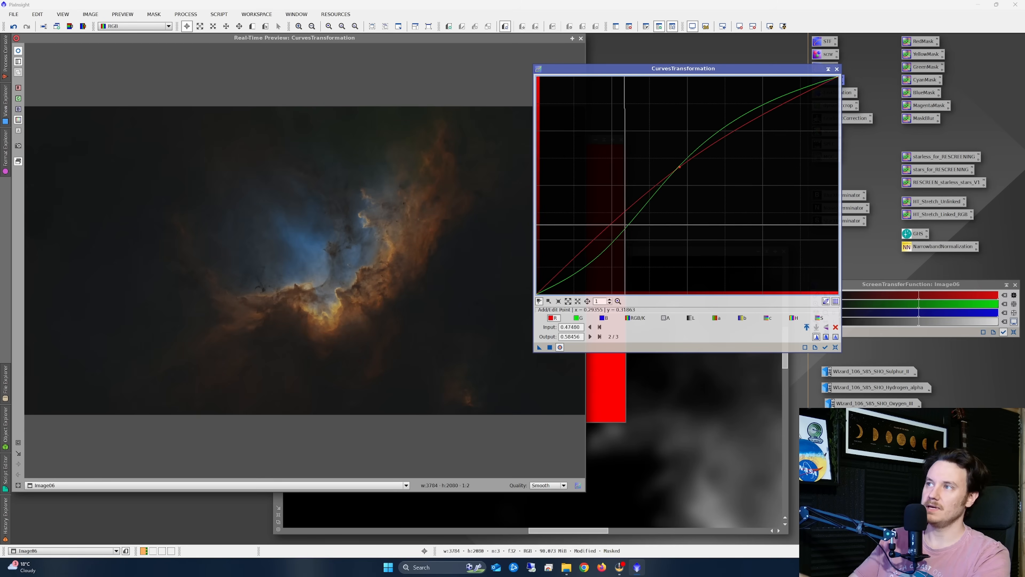
pyautogui.moveTo(593, 241); pyautogui.dragTo(586, 255)
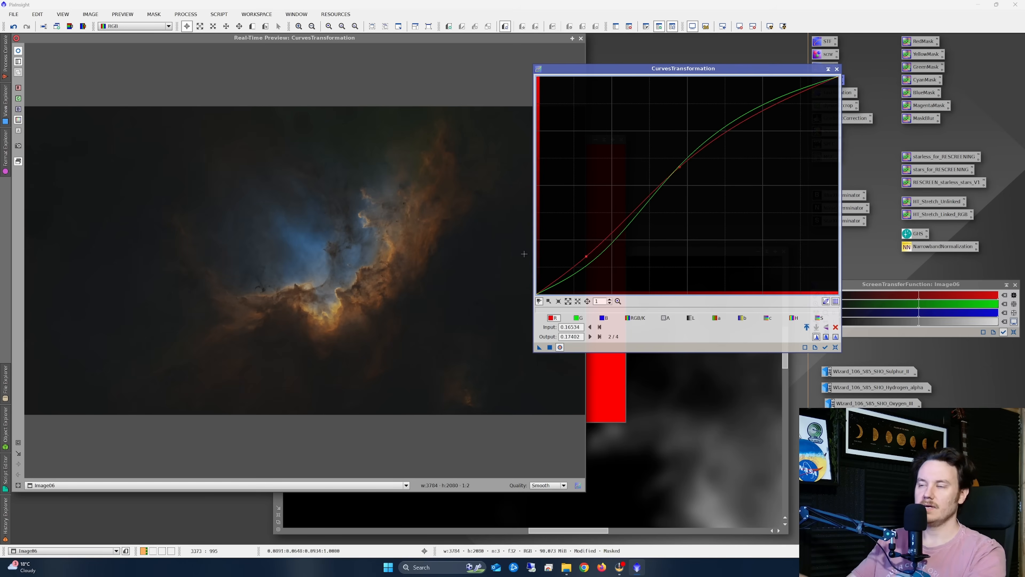
# Step: Raise the red curve's midtone point to about 0.477/0.631, judging the colours on a close-up preview of the nebula core
pyautogui.click(18, 52)
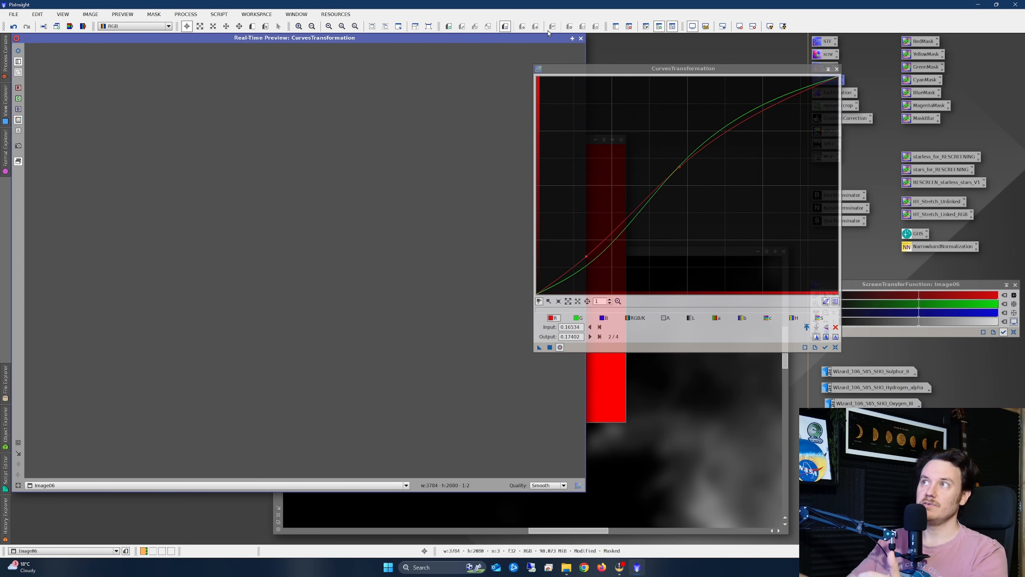
pyautogui.click(580, 38)
pyautogui.click(560, 347)
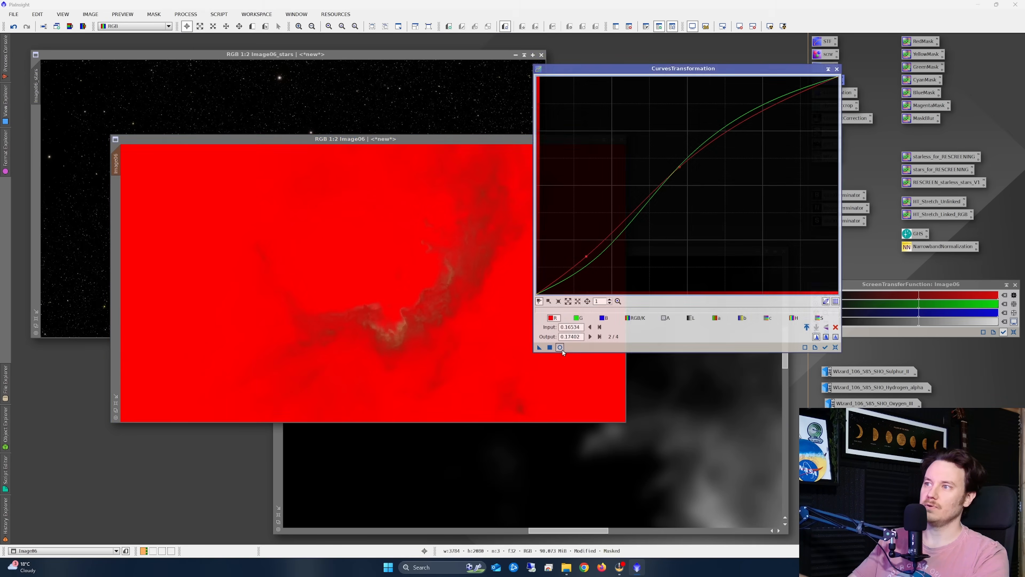
pyautogui.click(19, 52)
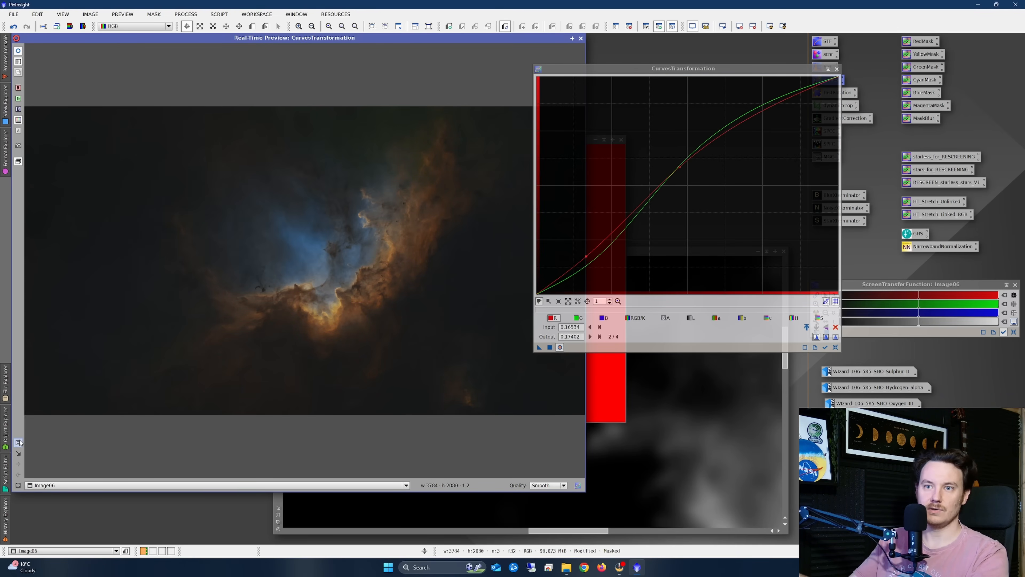
pyautogui.moveTo(241, 211); pyautogui.dragTo(458, 356)
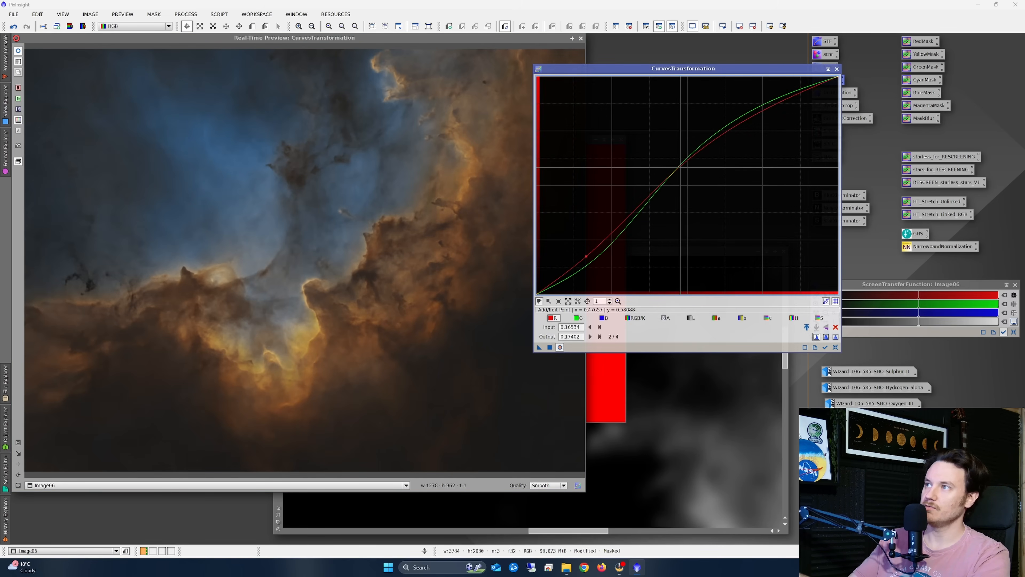
pyautogui.moveTo(680, 167)
pyautogui.mouseDown()
pyautogui.moveTo(671, 150)
pyautogui.moveTo(681, 156)
pyautogui.mouseUp()
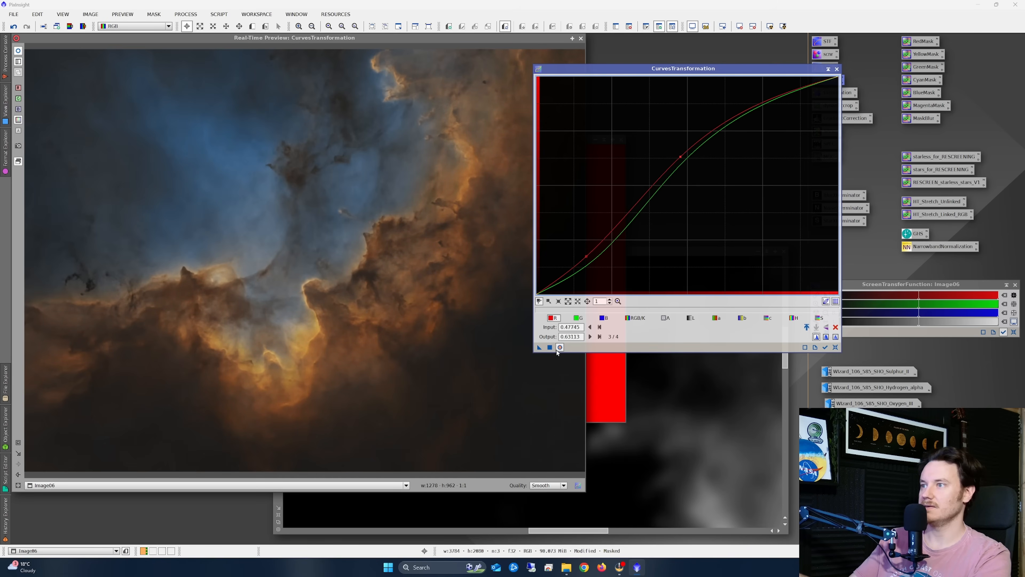
# Step: Apply the curves to the masked starless image, then reset and close CurvesTransformation and its real-time preview
pyautogui.click(550, 348)
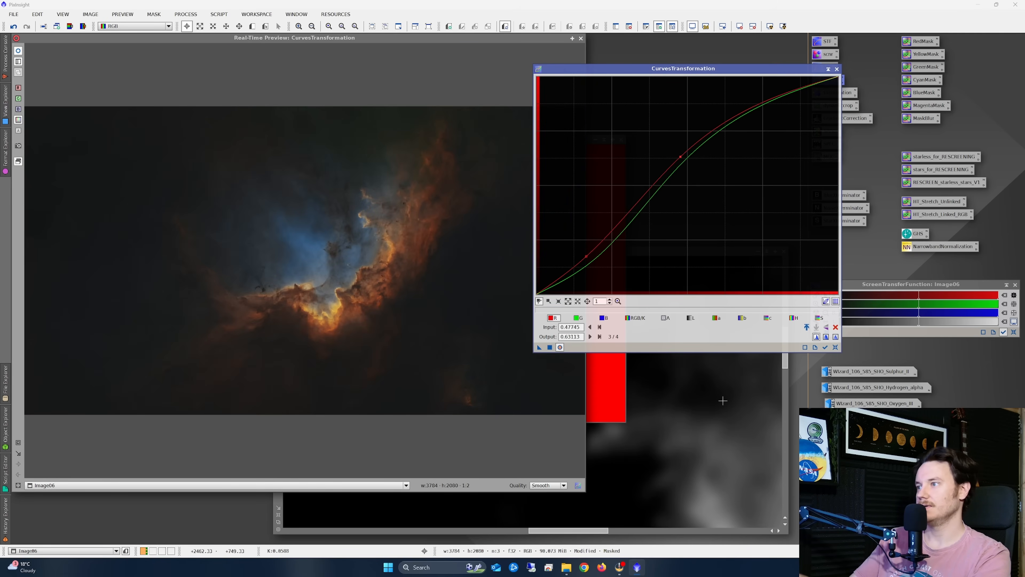
pyautogui.click(722, 400)
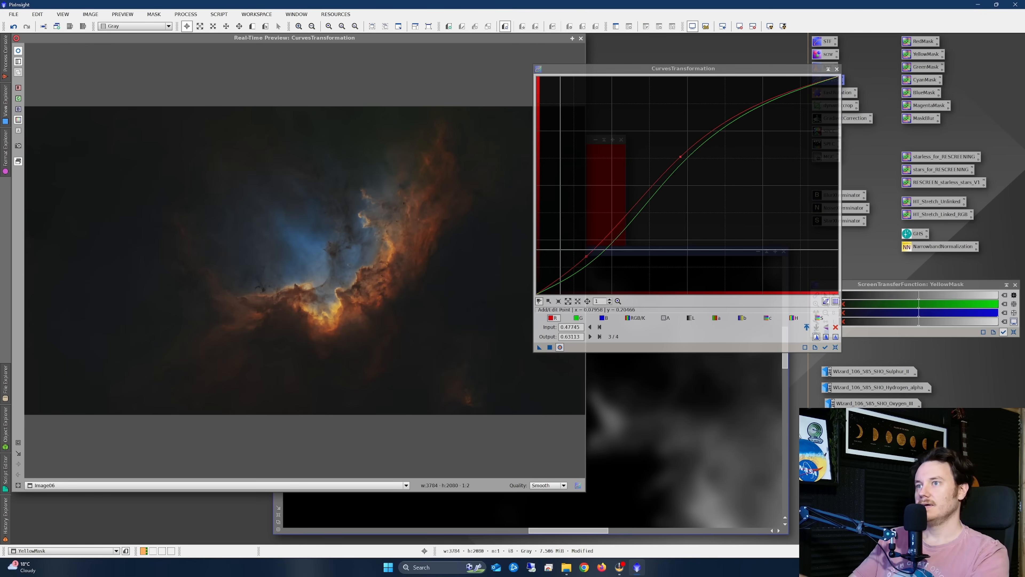
pyautogui.click(835, 348)
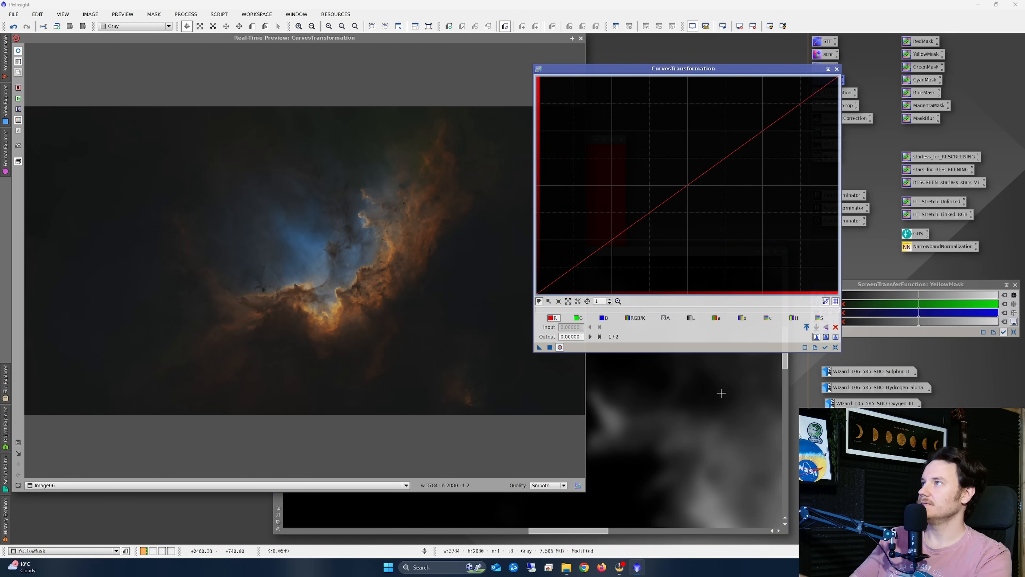
pyautogui.click(836, 69)
pyautogui.click(584, 38)
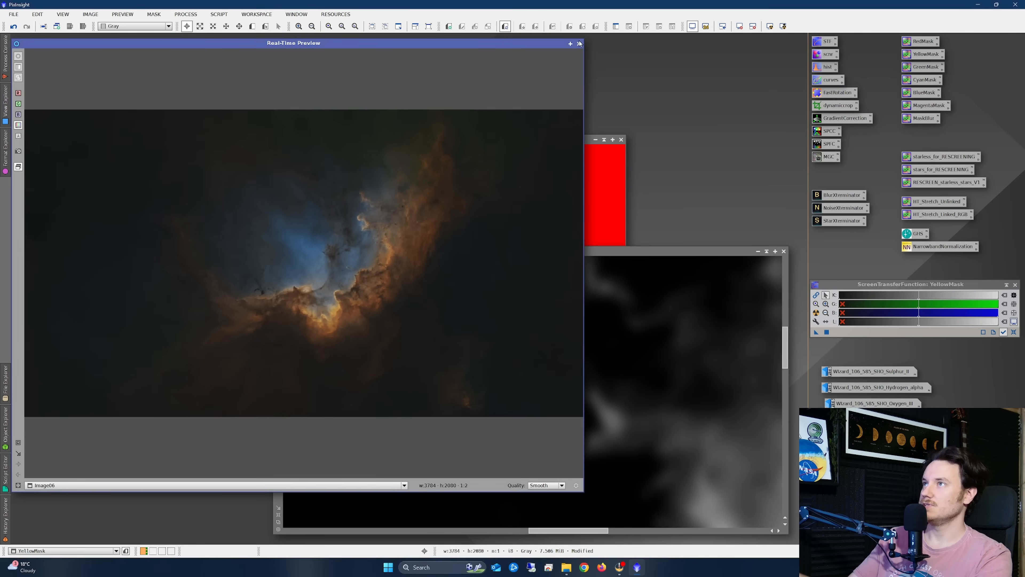
pyautogui.click(579, 44)
# Step: Close the yellow mask without saving it to unmask the starless image, and inspect the recoloured nebula
pyautogui.click(784, 251)
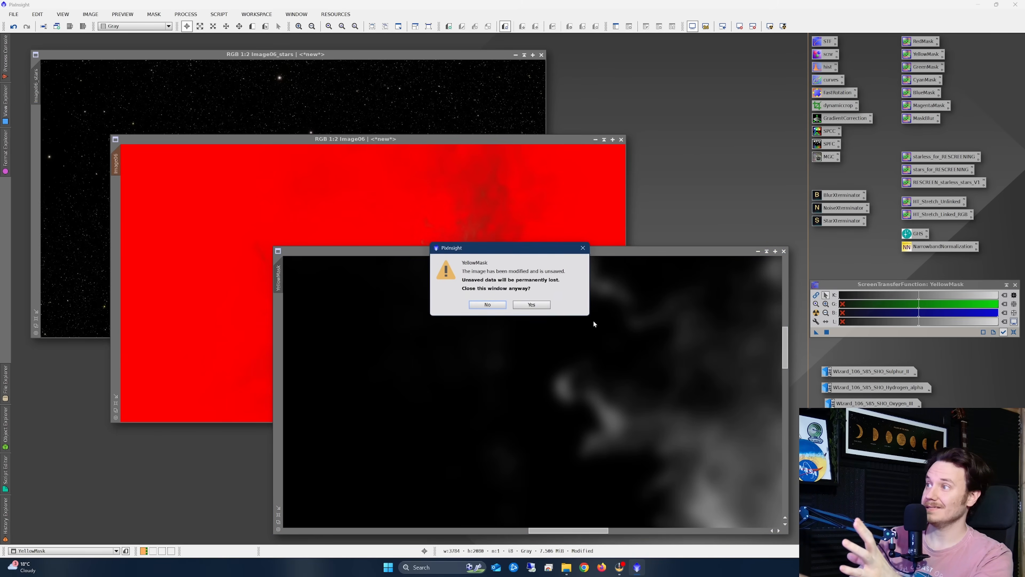
pyautogui.click(535, 307)
pyautogui.click(531, 307)
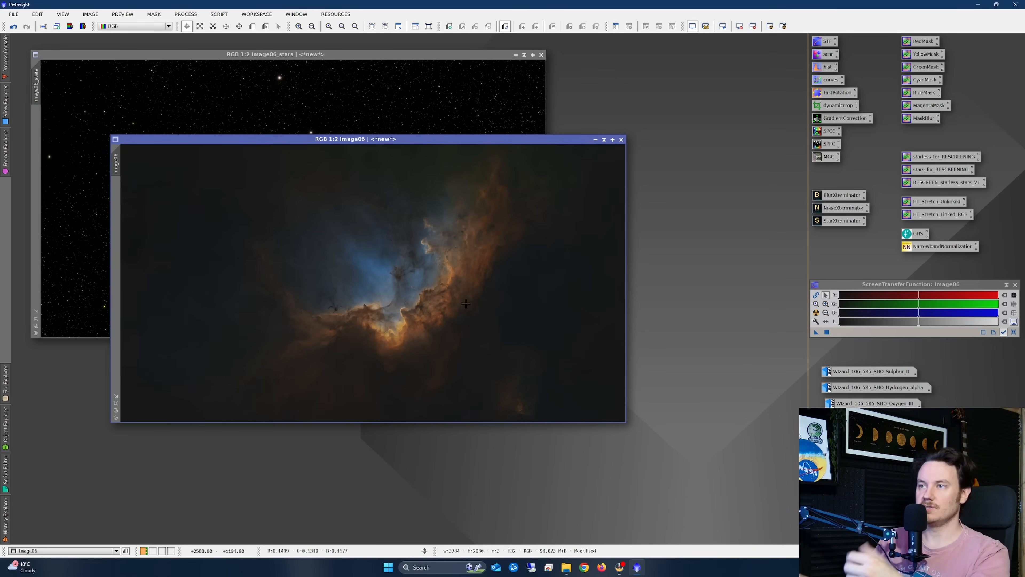
pyautogui.scroll(2, 421, 314)
pyautogui.scroll(-2, 394, 331)
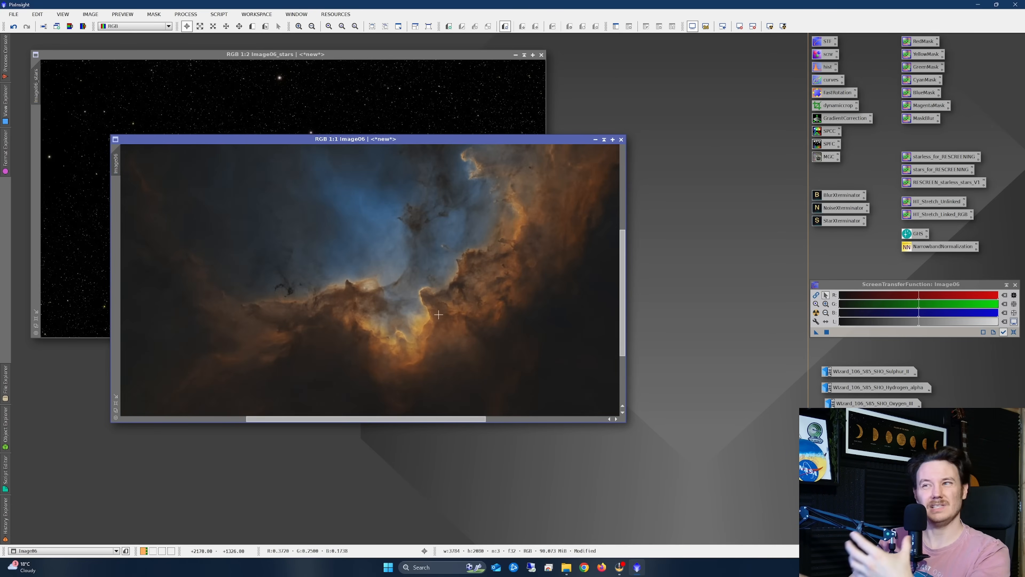
# Step: Boost the starless image's saturation with a CurvesTransformation point at about 0.454/0.582, then apply and reset the curve
pyautogui.doubleClick(827, 84)
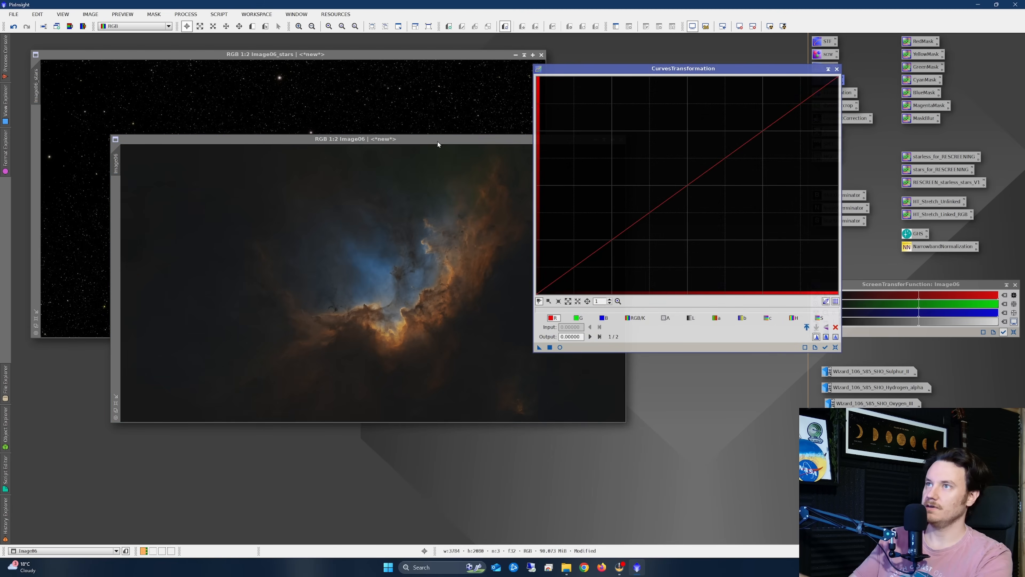
pyautogui.moveTo(438, 144); pyautogui.dragTo(377, 114)
pyautogui.click(822, 318)
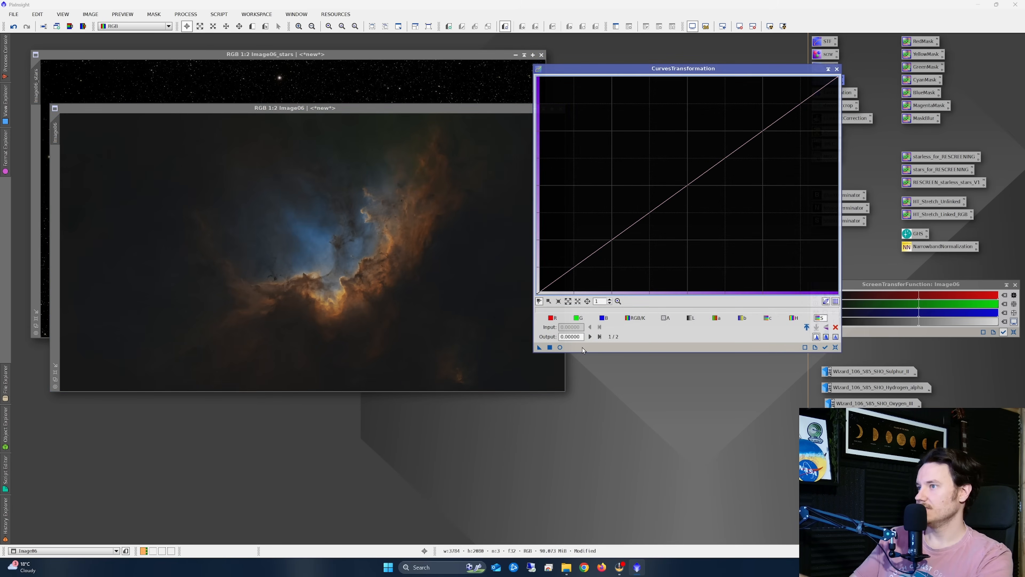
pyautogui.click(560, 347)
pyautogui.moveTo(665, 200); pyautogui.dragTo(673, 167)
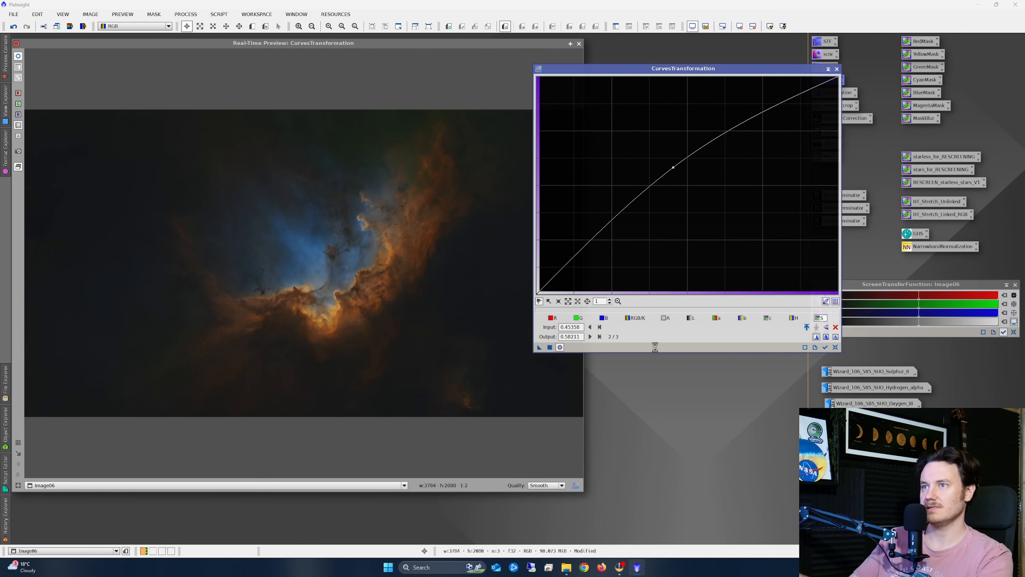
pyautogui.click(835, 347)
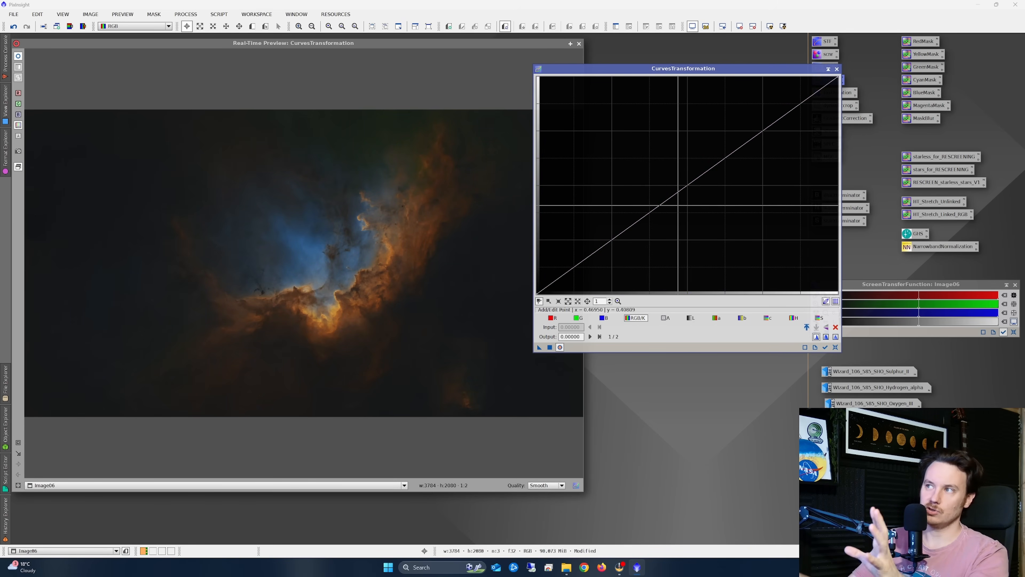
# Step: Shape a contrast S-curve on RGB/K with a shadow point at about 0.202/0.179 and a highlight point at about 0.608/0.664
pyautogui.moveTo(702, 173)
pyautogui.mouseDown()
pyautogui.moveTo(694, 139)
pyautogui.moveTo(710, 168)
pyautogui.mouseUp()
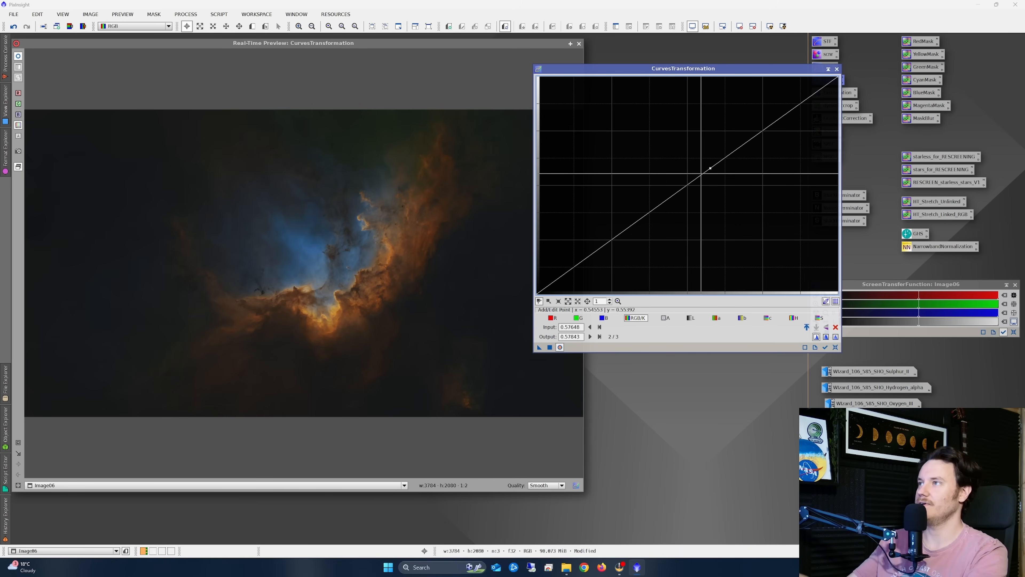
pyautogui.moveTo(711, 168); pyautogui.dragTo(720, 151)
pyautogui.moveTo(609, 239); pyautogui.dragTo(596, 256)
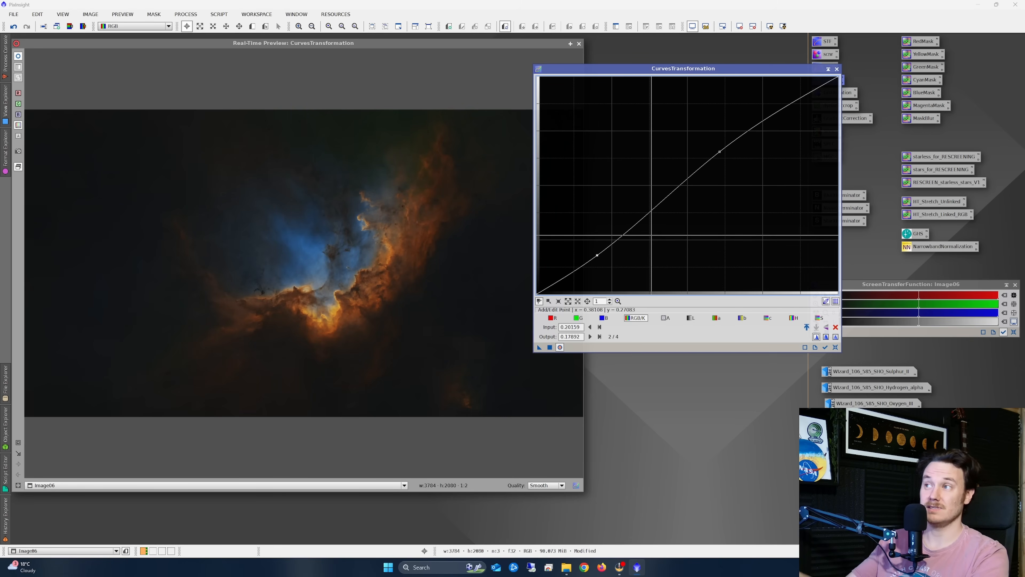
pyautogui.click(19, 57)
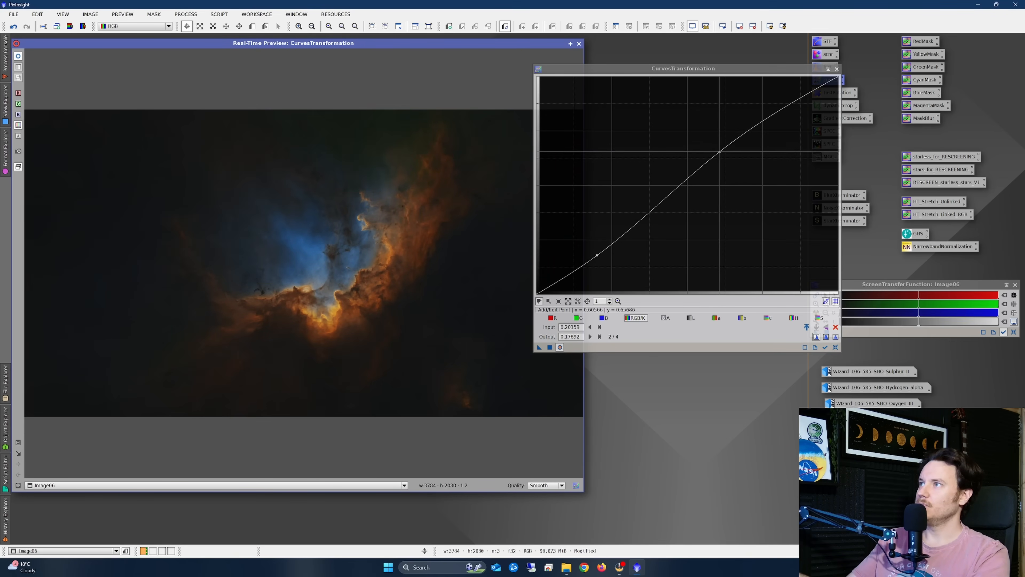
pyautogui.click(718, 150)
pyautogui.moveTo(719, 149); pyautogui.dragTo(720, 149)
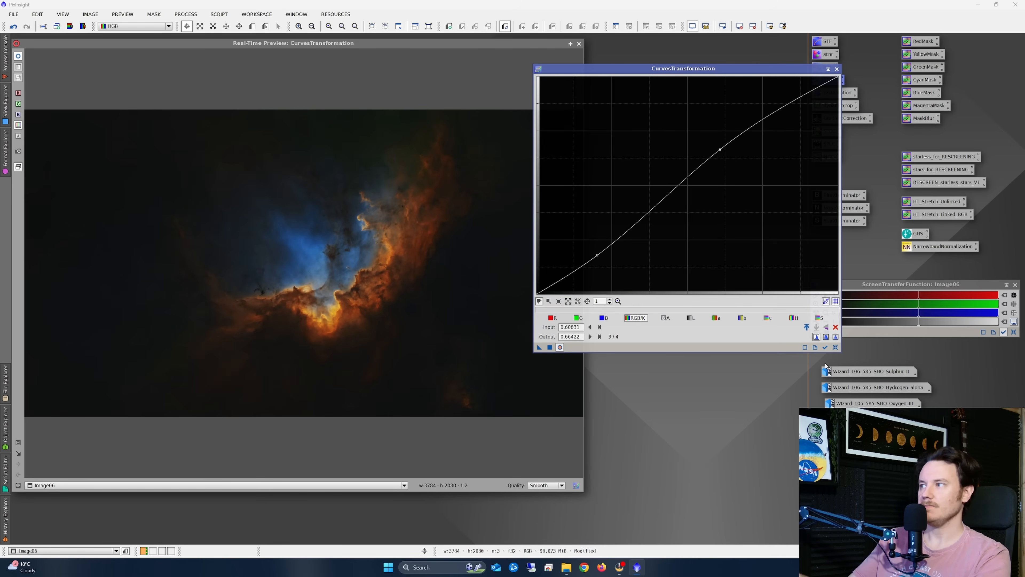
# Step: Apply the contrast curve to the starless image, then reset and close CurvesTransformation and its real-time preview
pyautogui.click(836, 347)
pyautogui.click(837, 69)
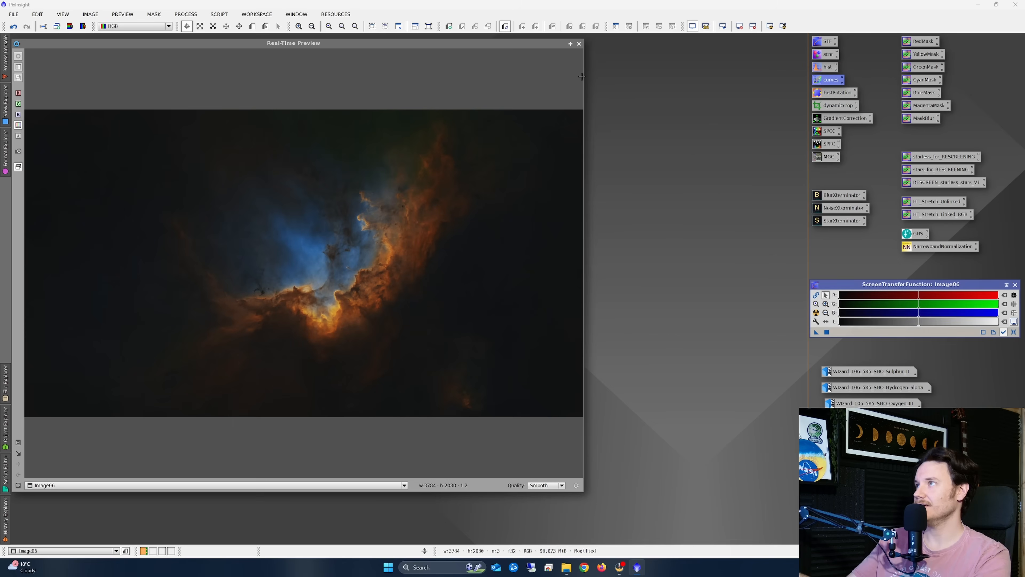
pyautogui.click(579, 43)
pyautogui.moveTo(418, 110); pyautogui.dragTo(523, 145)
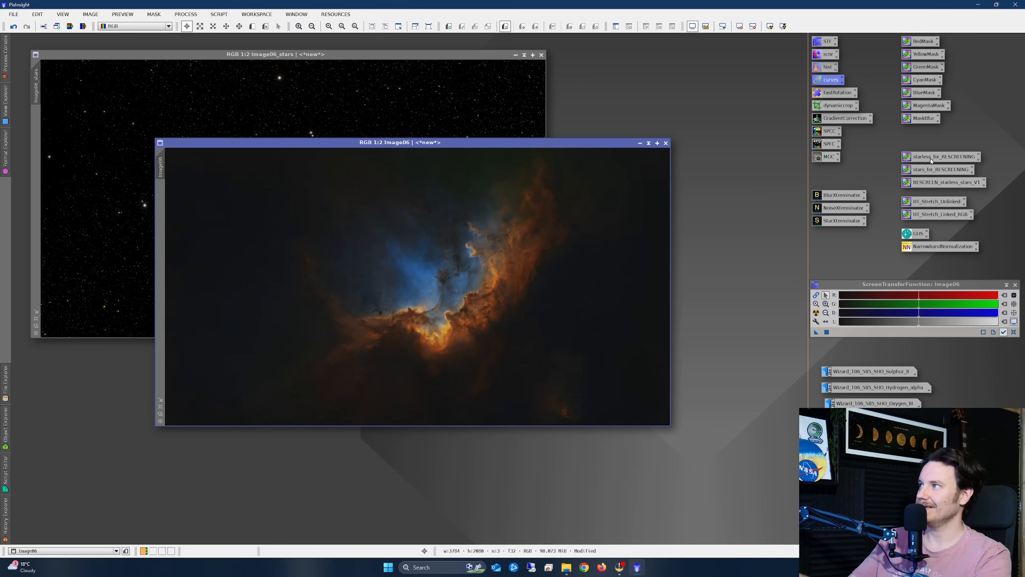
# Step: Recombine the starless and stars images using the starless_for_RESCREENING, stars_for_RESCREENING and RESCREEN_starless_stars_V1 process icons
pyautogui.moveTo(906, 147); pyautogui.dragTo(384, 193)
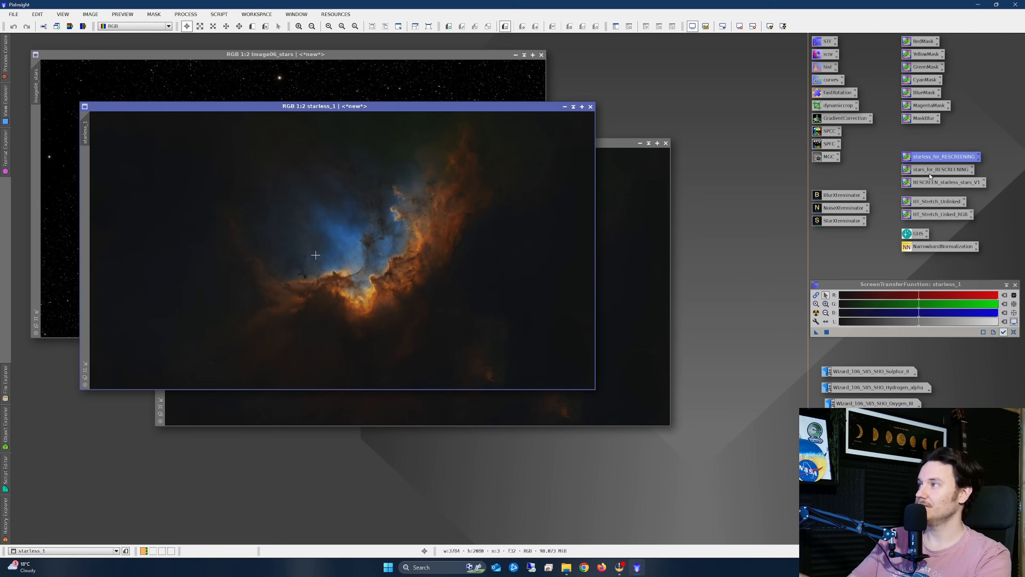
pyautogui.moveTo(930, 174); pyautogui.dragTo(364, 88)
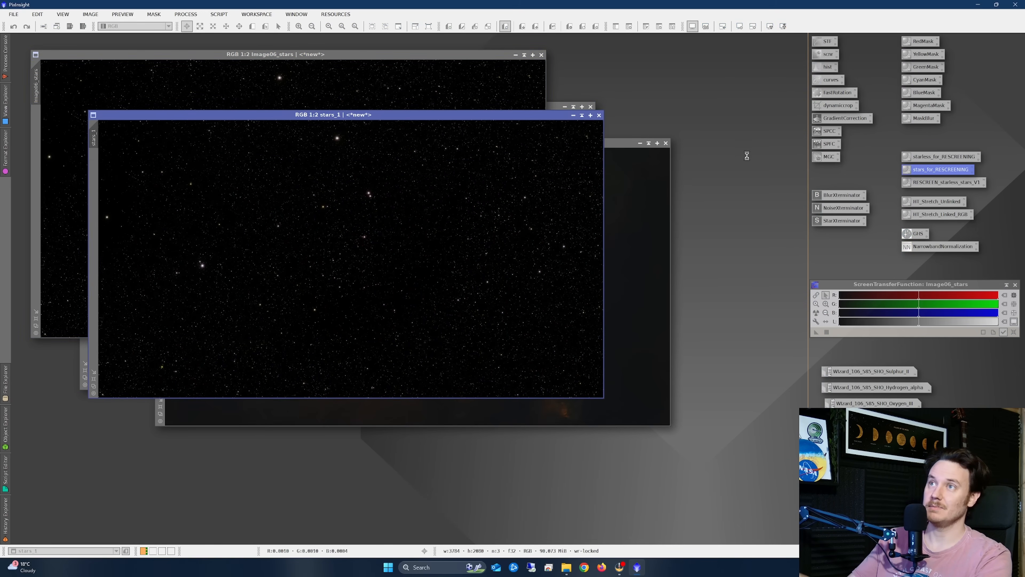
pyautogui.moveTo(914, 182); pyautogui.dragTo(285, 227)
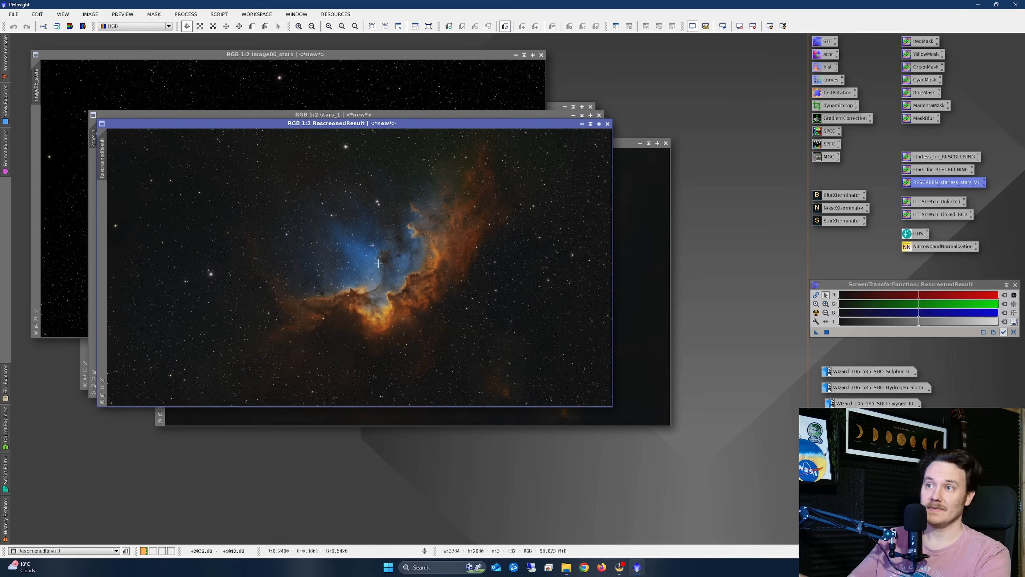
# Step: Enlarge the rescreened image's window and examine the nebula core, stars and surrounding field at several magnifications
pyautogui.scroll(2, 381, 262)
pyautogui.scroll(-1, 397, 263)
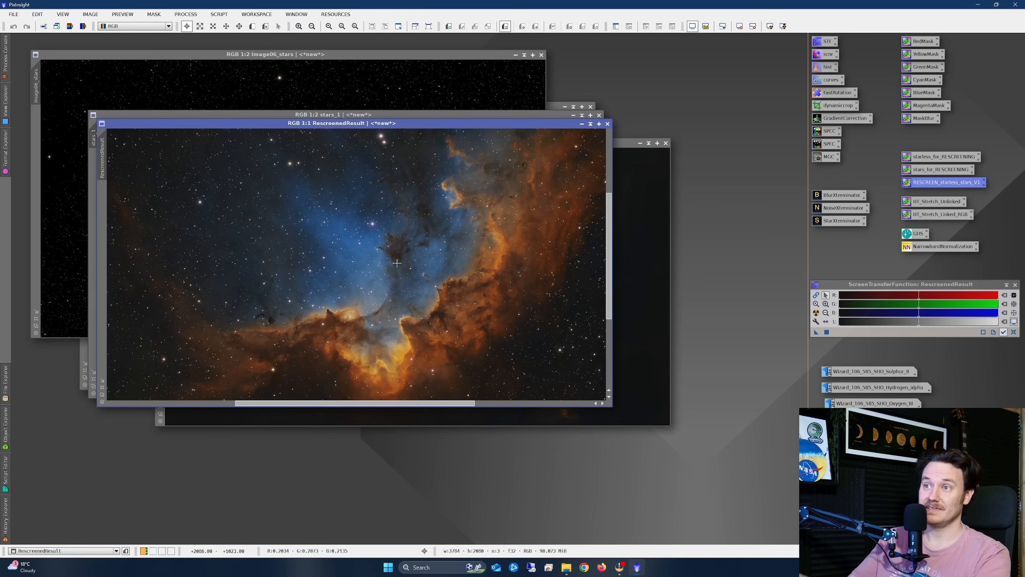
pyautogui.click(103, 381)
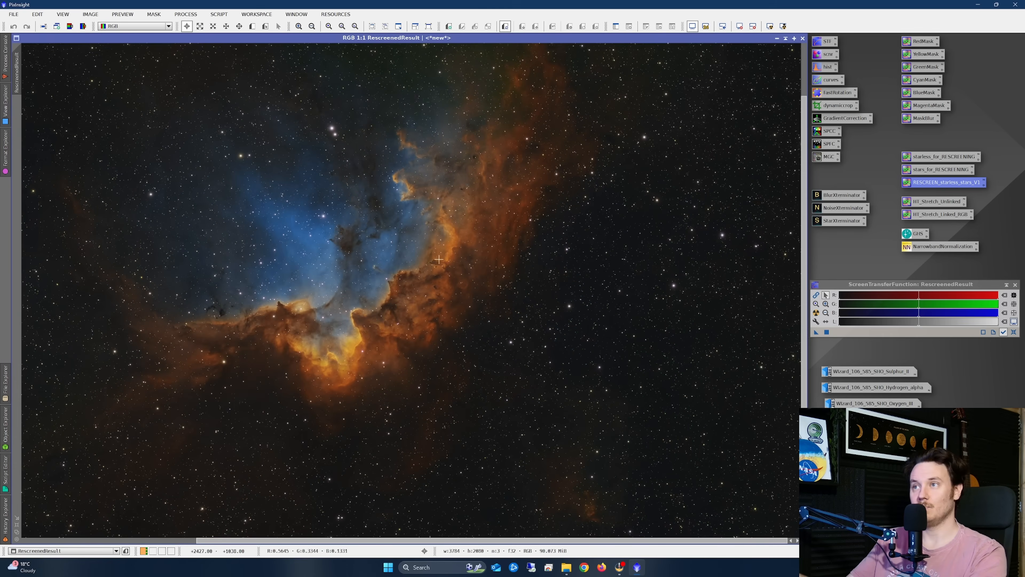
pyautogui.scroll(-2, 286, 252)
pyautogui.scroll(2, 432, 285)
pyautogui.scroll(1, 432, 285)
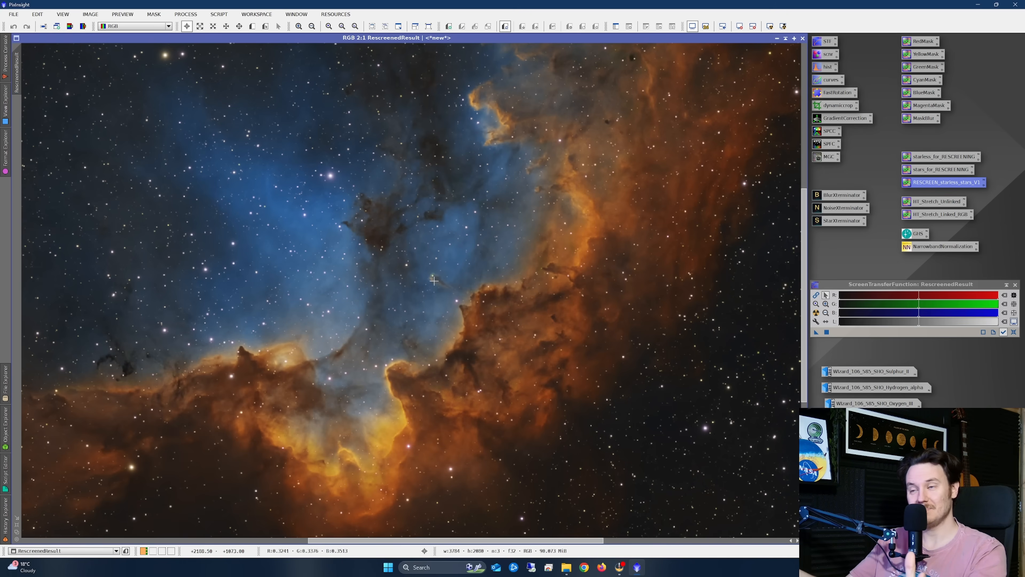
pyautogui.scroll(-1, 434, 280)
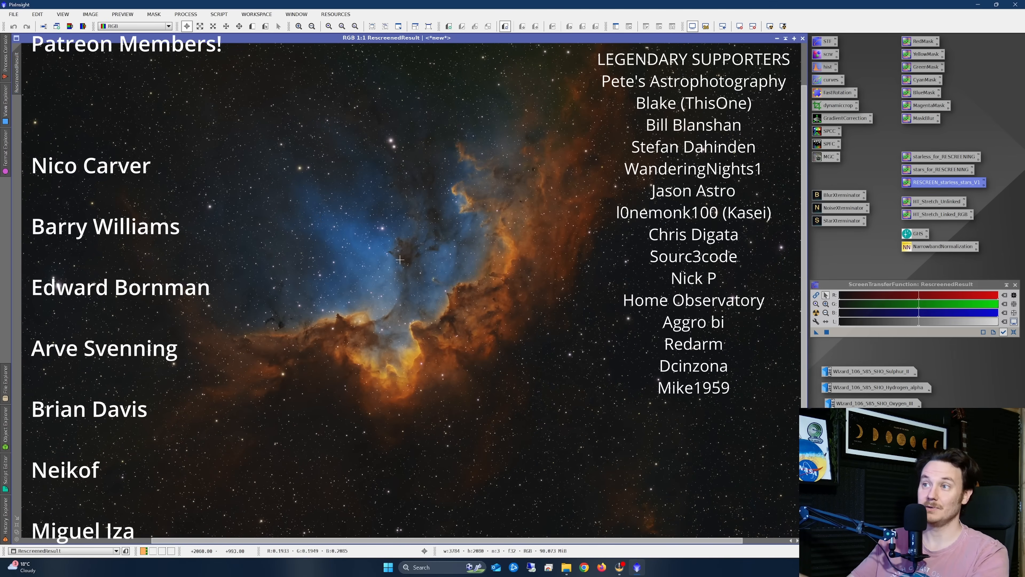
pyautogui.scroll(-1, 399, 259)
pyautogui.scroll(1, 402, 262)
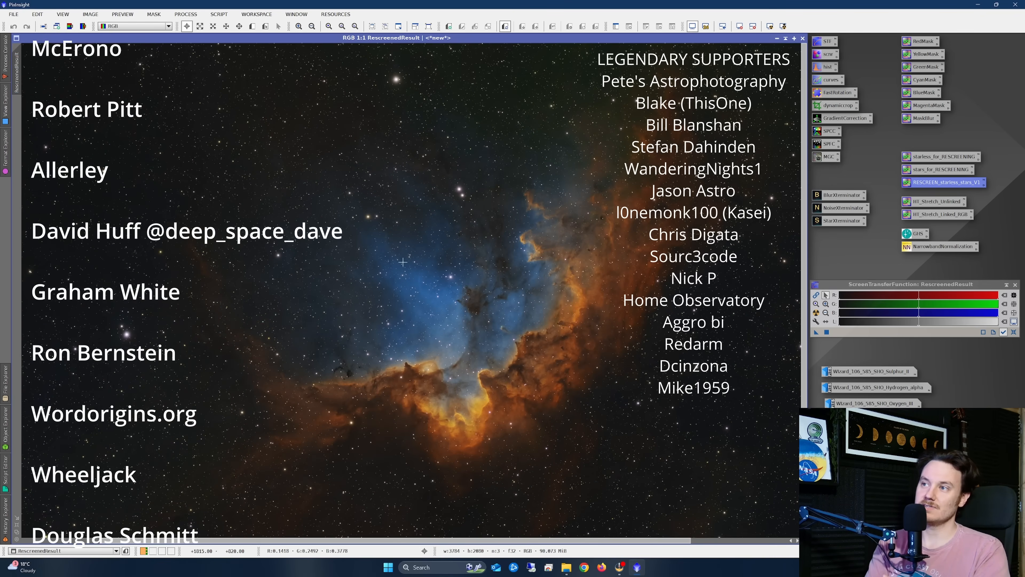